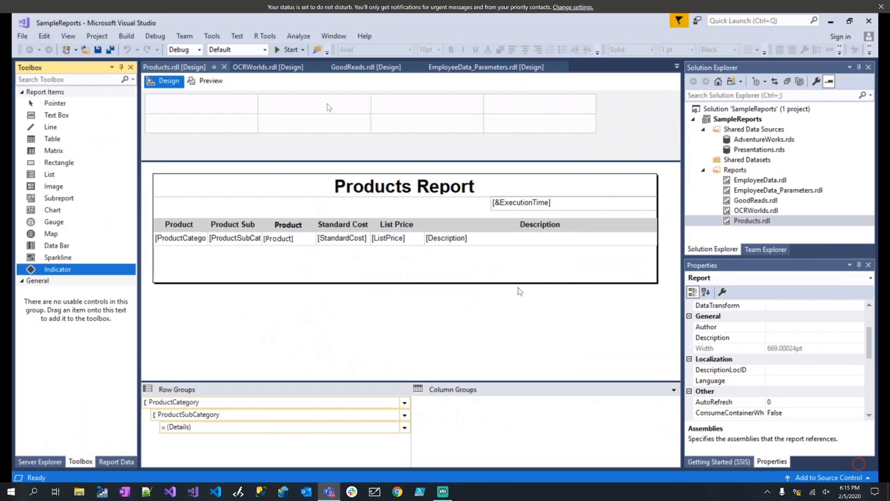
View the Reporting Services project templates for a new project, and close the dialog without creating one.
{"action": "mouse_move", "coordinate": [299, 21]}
{"action": "left_click", "coordinate": [23, 36]}
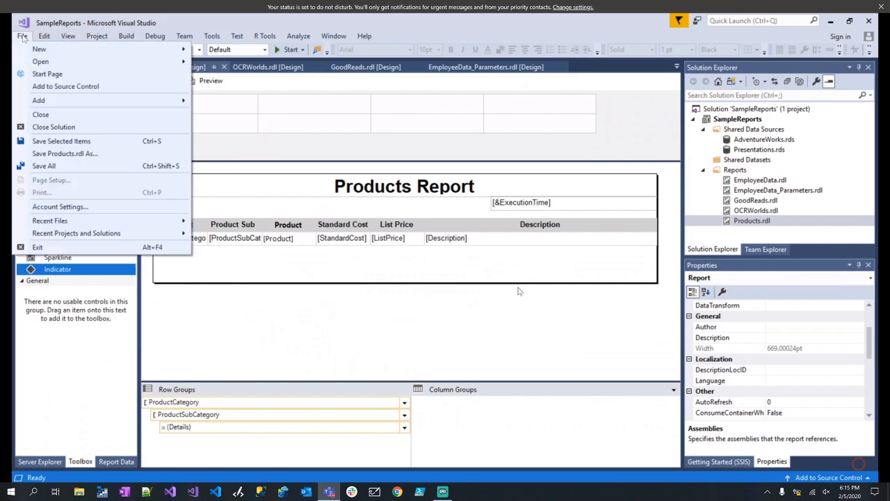
{"action": "left_click", "coordinate": [40, 26]}
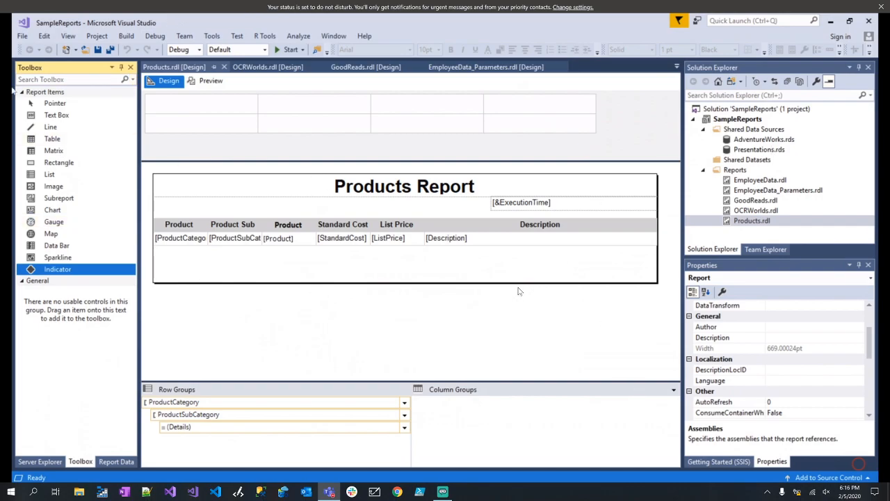
{"action": "left_click", "coordinate": [23, 36]}
{"action": "mouse_move", "coordinate": [51, 49]}
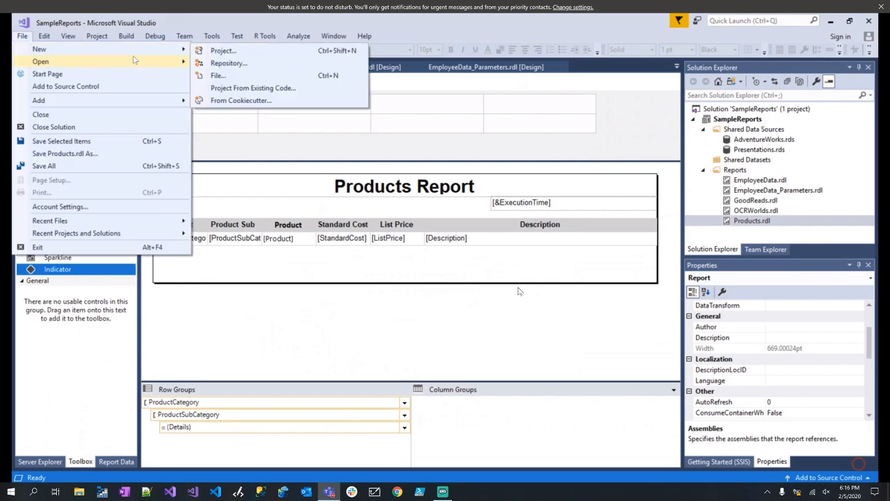
{"action": "left_click", "coordinate": [224, 50]}
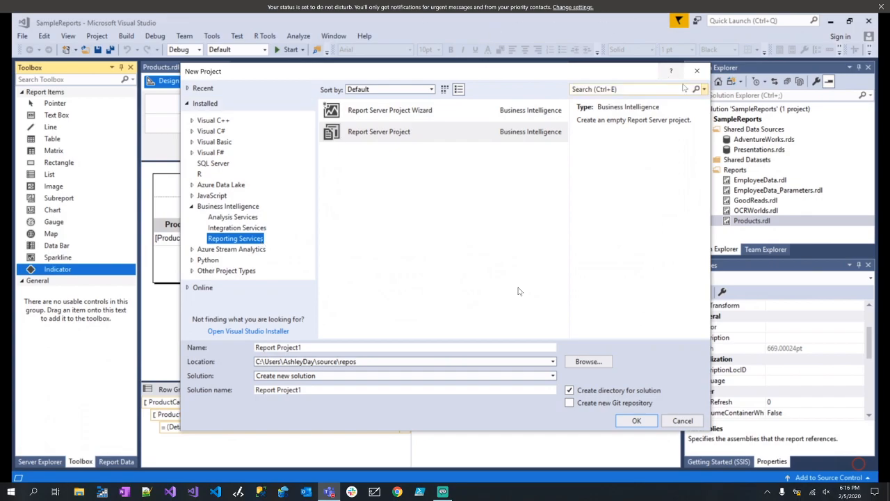
{"action": "left_click", "coordinate": [697, 70]}
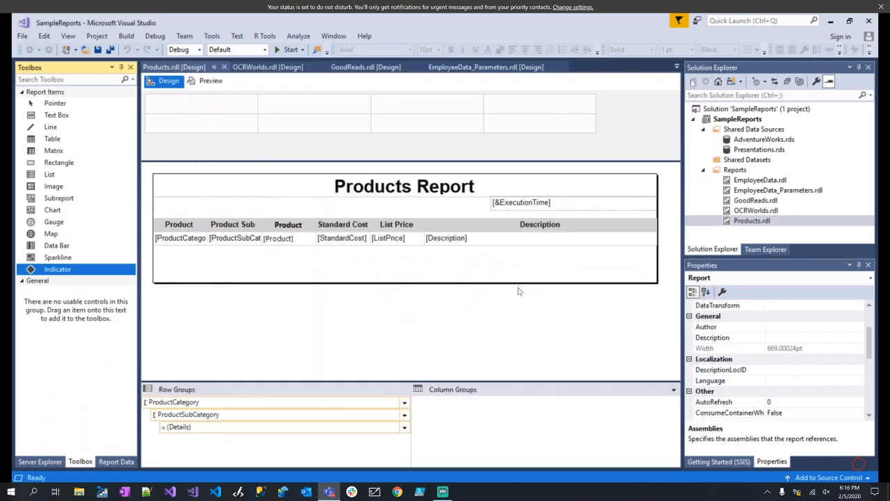
Examine the SampleReports solution, its project, Reports, Shared Data Sources and Shared Datasets folders, and the report data of the Products report.
{"action": "left_click", "coordinate": [758, 117]}
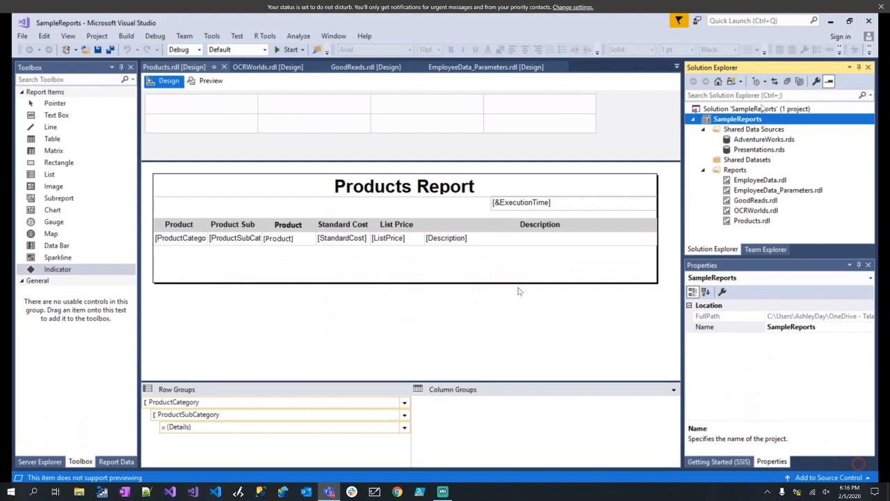
{"action": "left_click", "coordinate": [763, 111]}
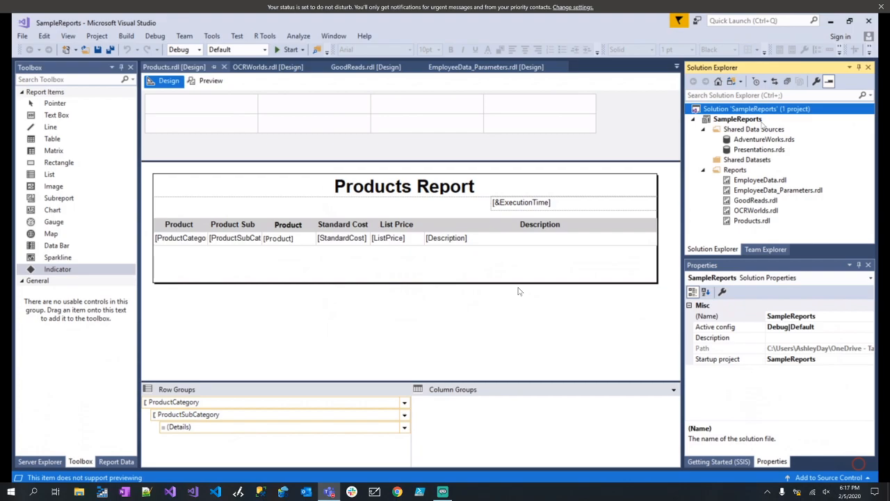
{"action": "left_click", "coordinate": [759, 121]}
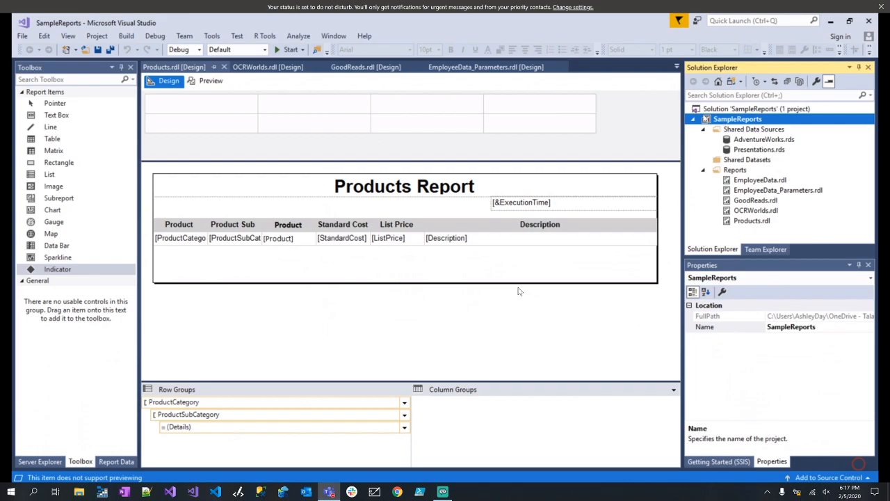
{"action": "left_click", "coordinate": [741, 171]}
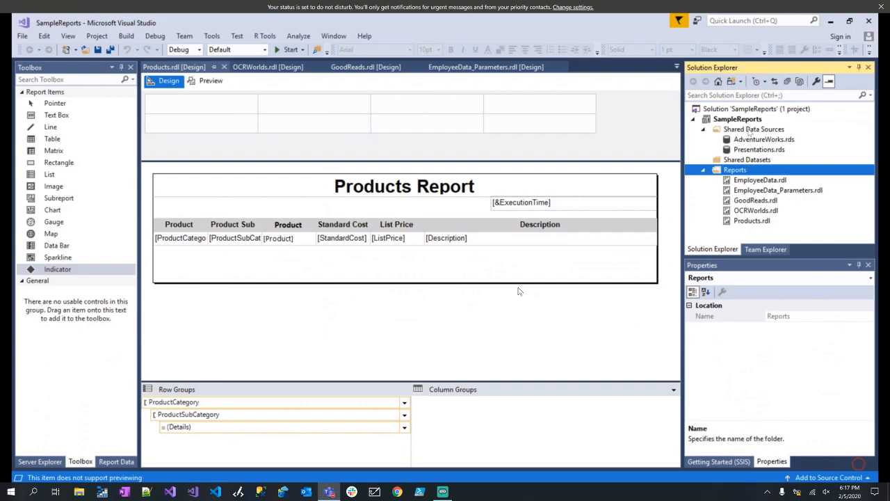
{"action": "left_click", "coordinate": [750, 131]}
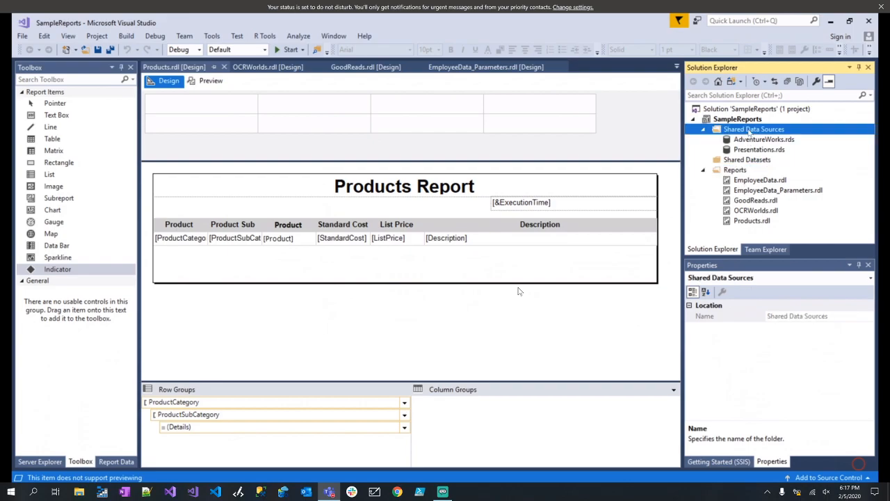
{"action": "left_click", "coordinate": [749, 160]}
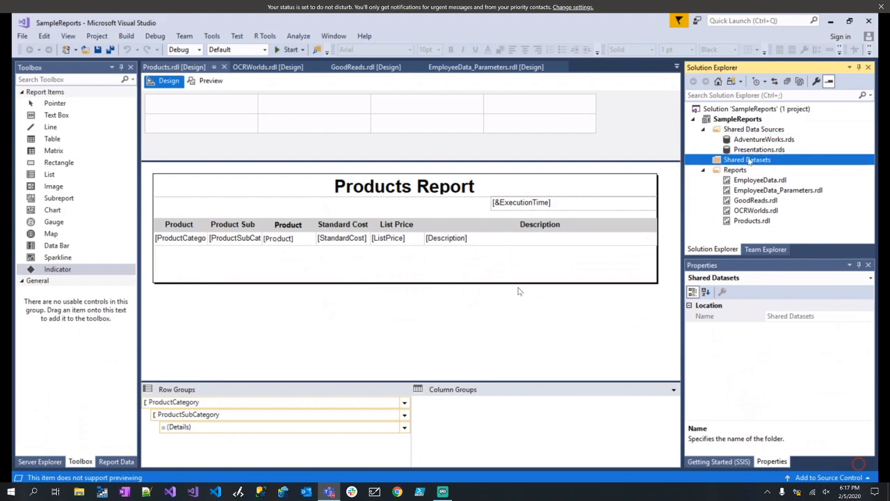
{"action": "left_click", "coordinate": [111, 462]}
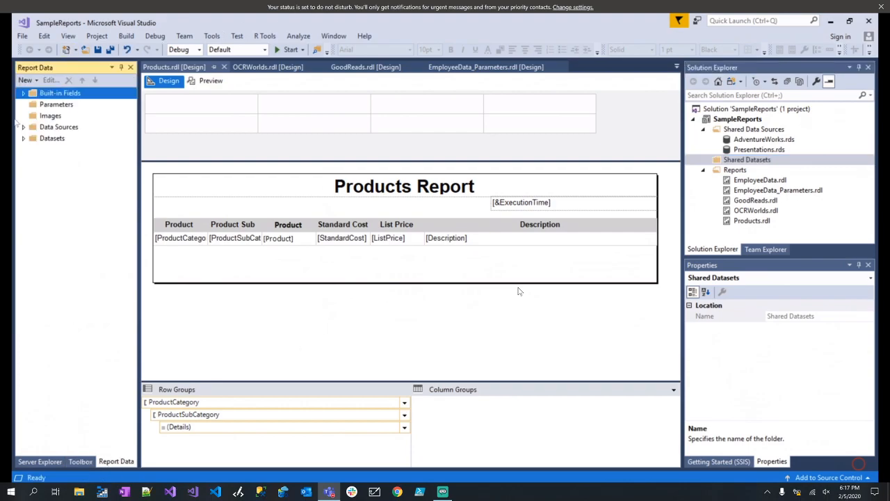
View the connection properties of the shared data source AdventureWorks.rds and close them unchanged.
{"action": "left_click", "coordinate": [735, 131]}
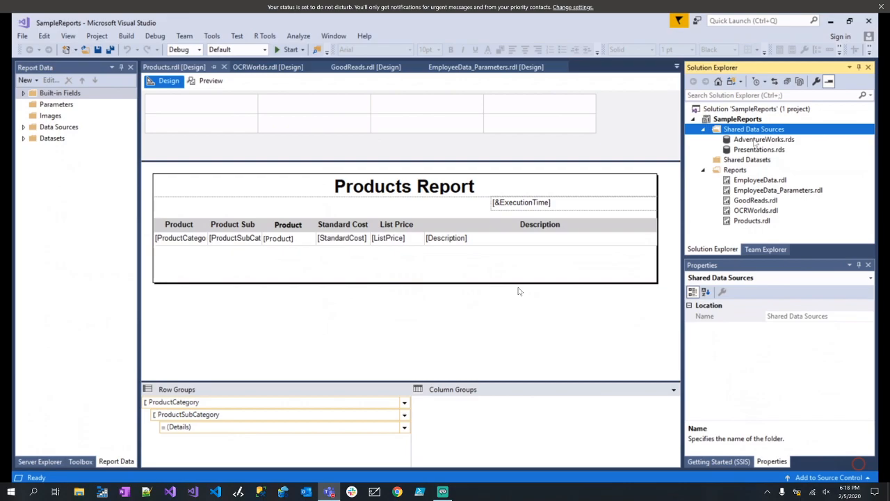
{"action": "double_click", "coordinate": [755, 140]}
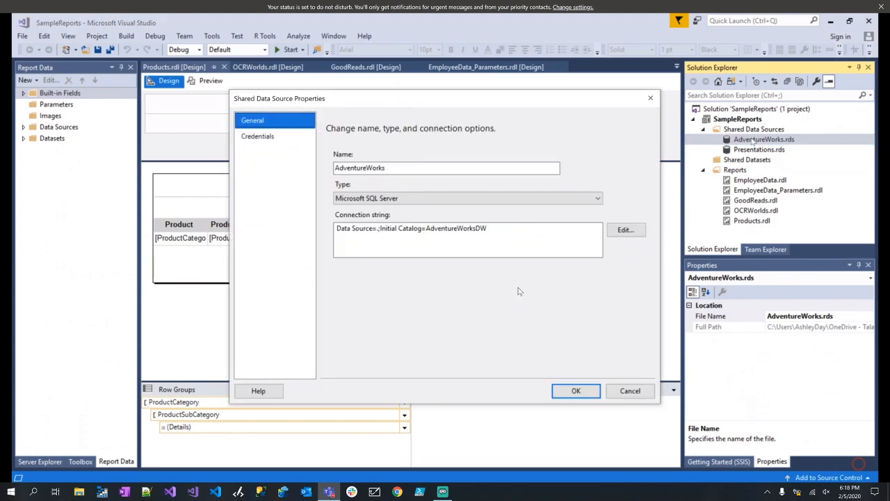
{"action": "left_click", "coordinate": [648, 99]}
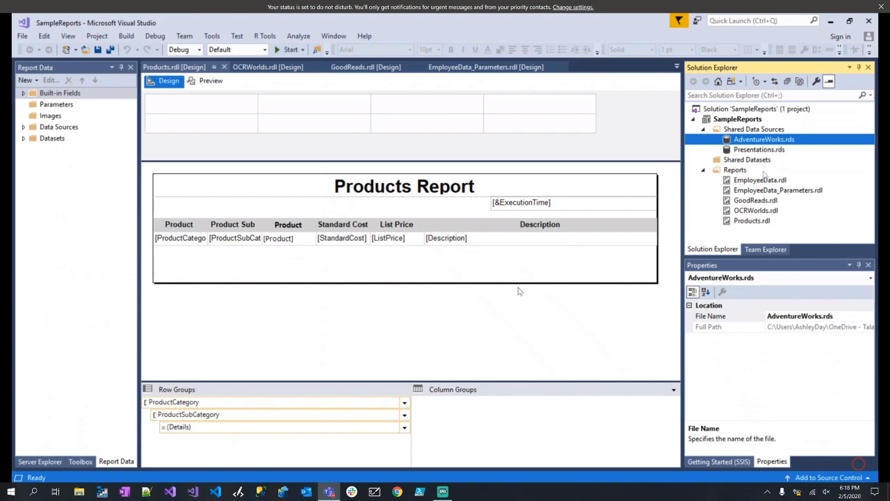
Begin a new shared data source named AdventureWorks with the type Microsoft SQL Server.
{"action": "right_click", "coordinate": [776, 131]}
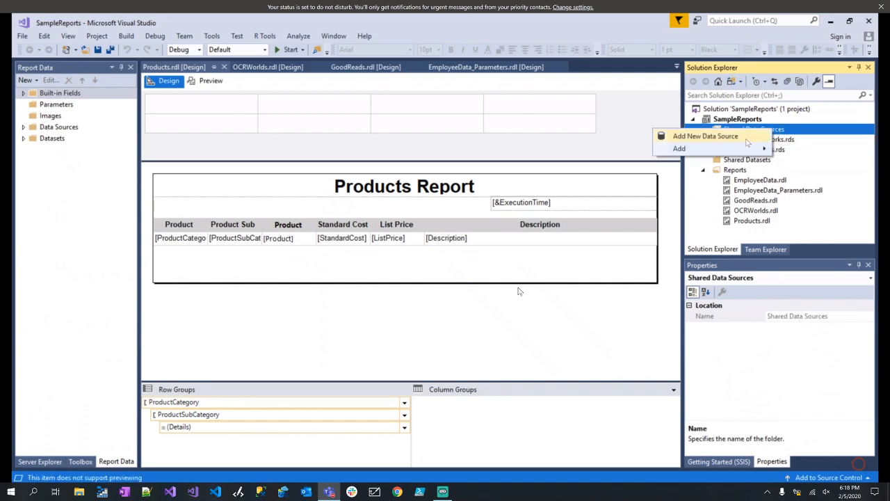
{"action": "left_click", "coordinate": [705, 137]}
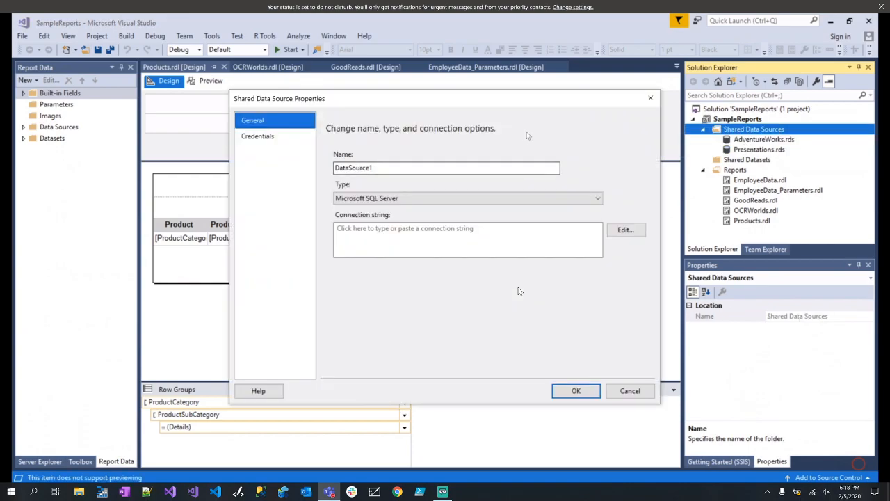
{"action": "left_click", "coordinate": [388, 168]}
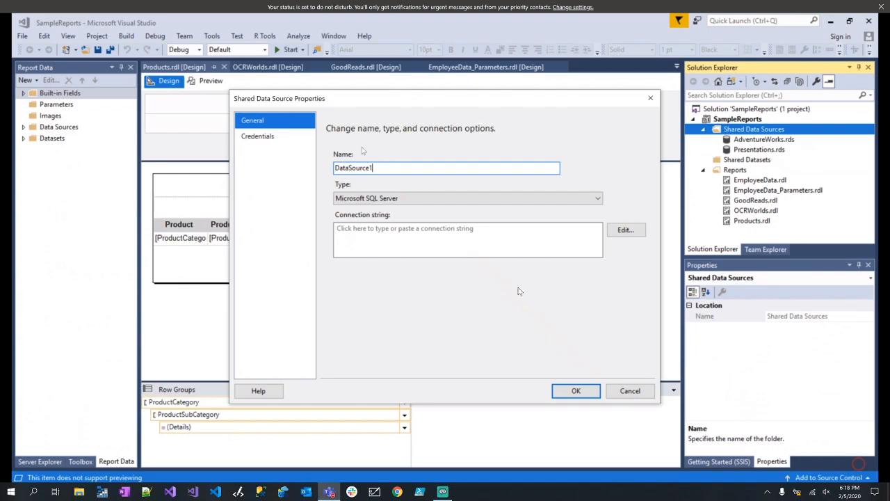
{"action": "double_click", "coordinate": [392, 169]}
{"action": "type", "text": "AdventureWorks"}
Try a connection to server "." with Windows Authentication, view the available databases, and cancel the new data source.
{"action": "left_click", "coordinate": [612, 235]}
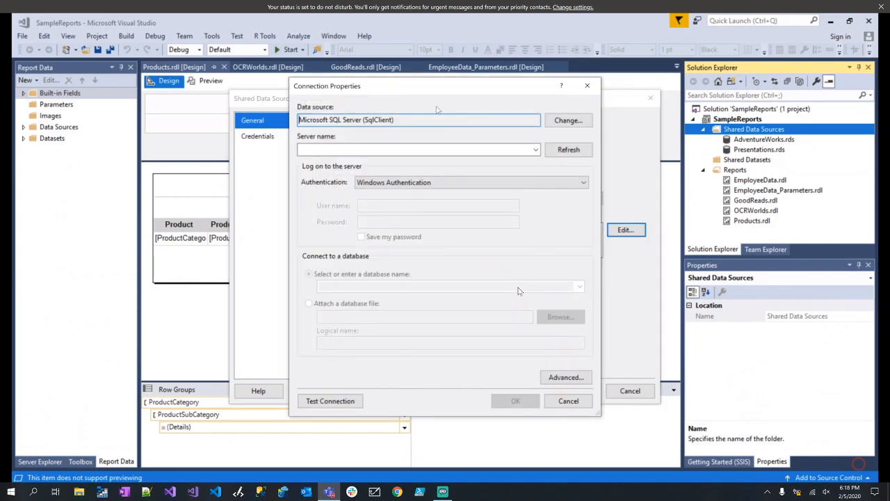
{"action": "left_click", "coordinate": [446, 148]}
{"action": "type", "text": "."}
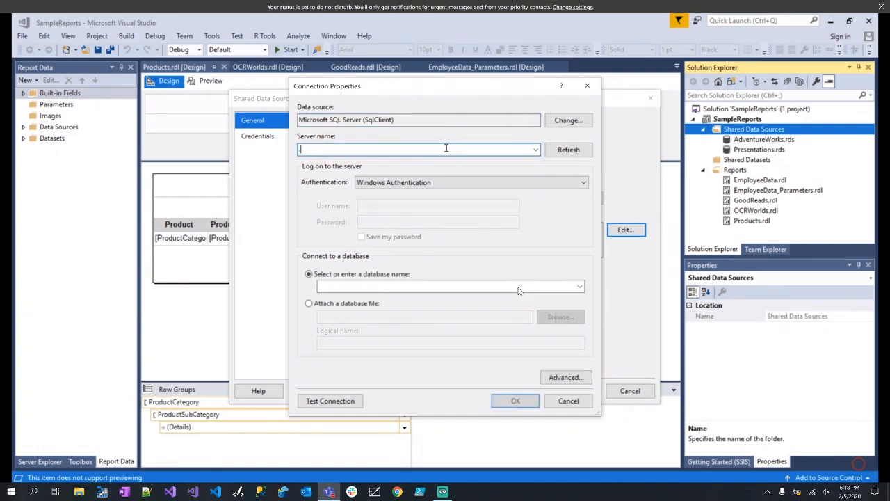
{"action": "left_click", "coordinate": [578, 286]}
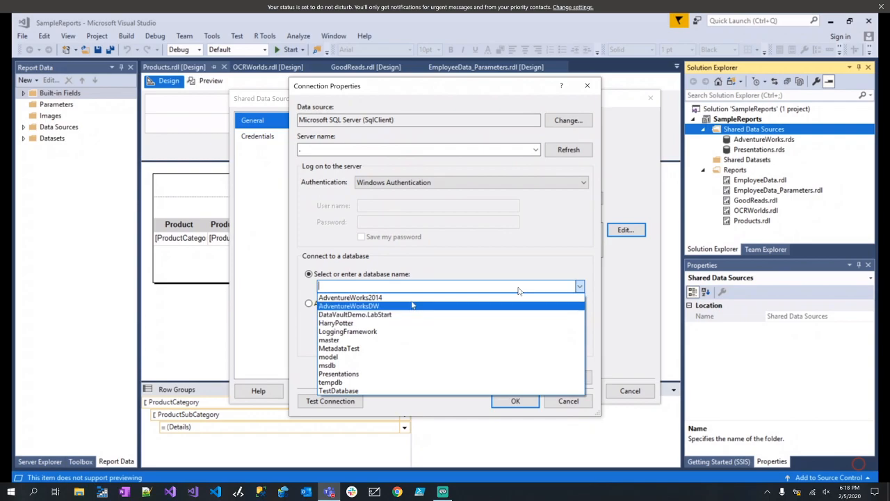
{"action": "left_click", "coordinate": [519, 91]}
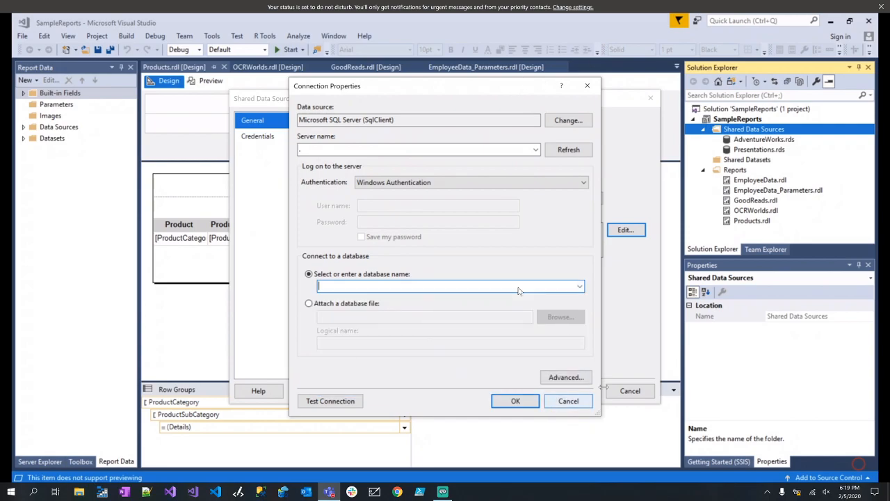
{"action": "left_click", "coordinate": [550, 406]}
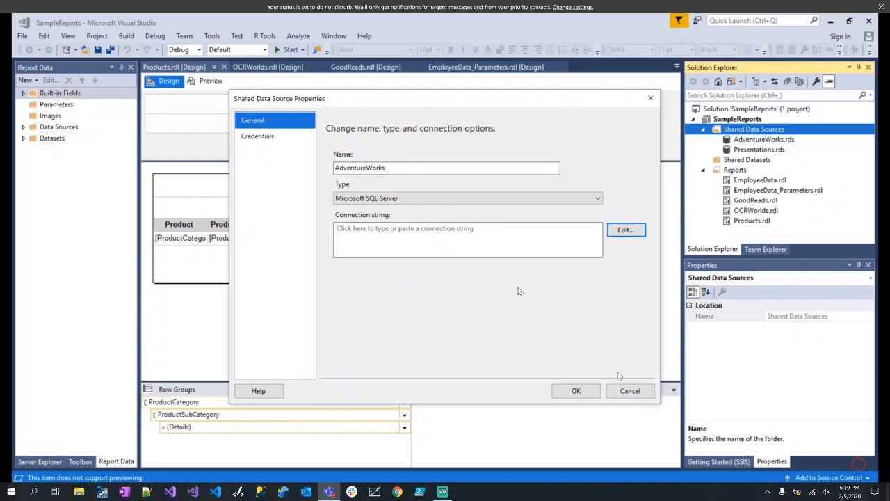
{"action": "left_click", "coordinate": [630, 391]}
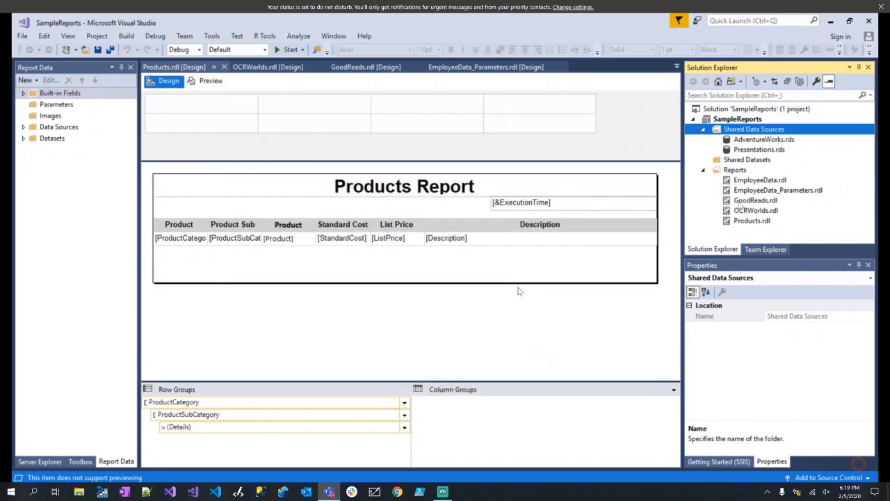
{"action": "left_click", "coordinate": [748, 159]}
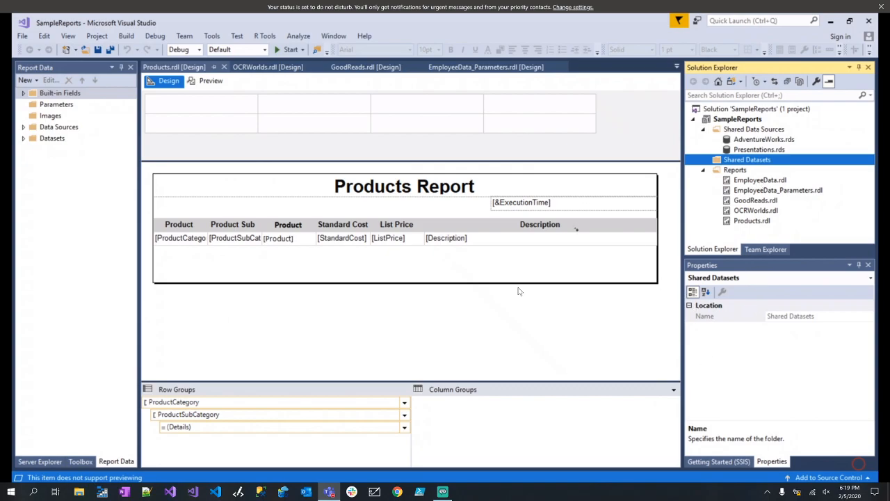
{"action": "left_click", "coordinate": [577, 238]}
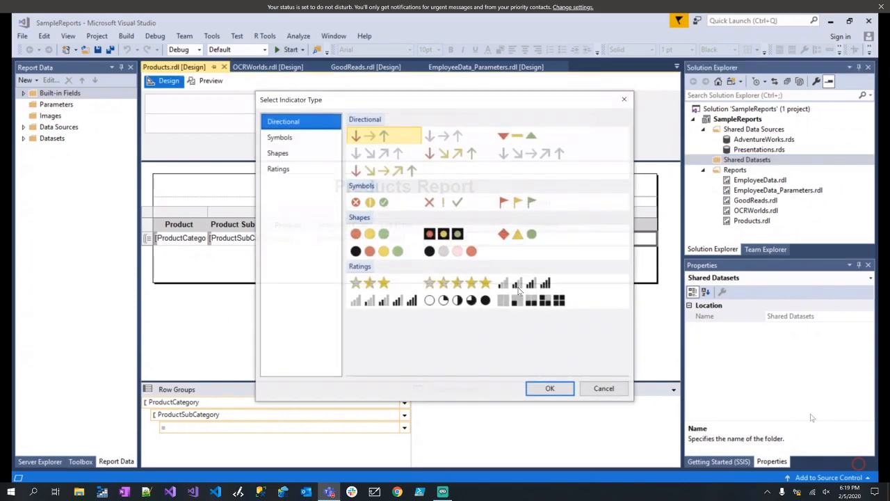
{"action": "left_click", "coordinate": [604, 389]}
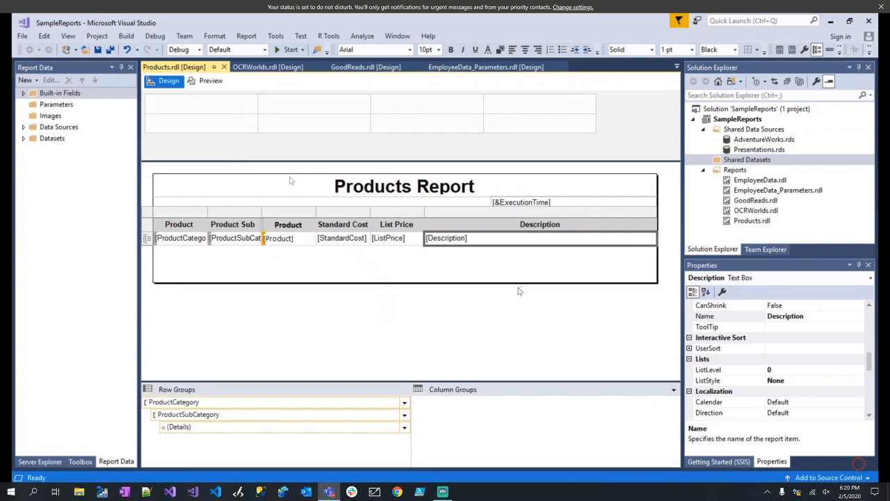
Select the whole product table in the report design and examine its properties.
{"action": "left_click", "coordinate": [151, 212]}
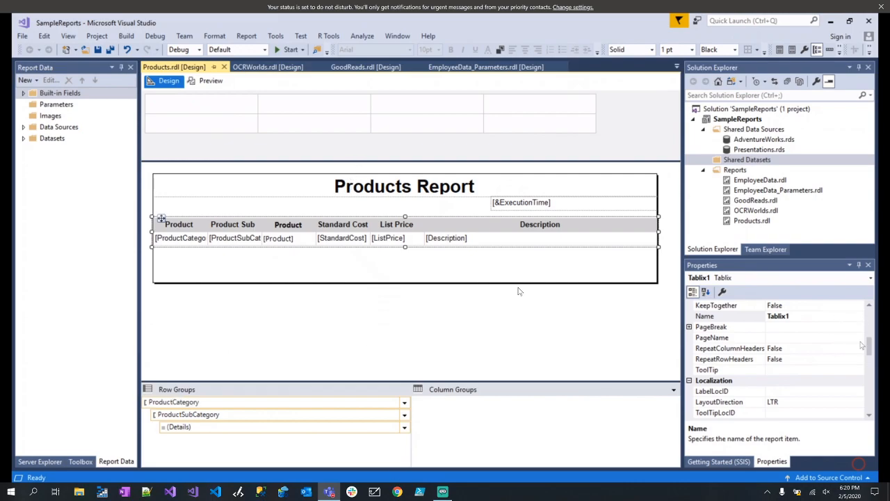
{"action": "left_click_drag", "start_coordinate": [868, 342], "coordinate": [869, 316]}
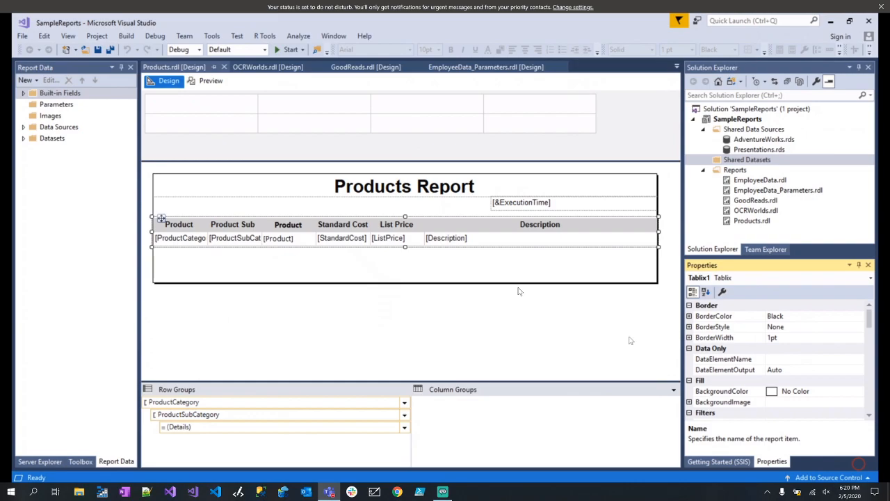
{"action": "left_click", "coordinate": [565, 334]}
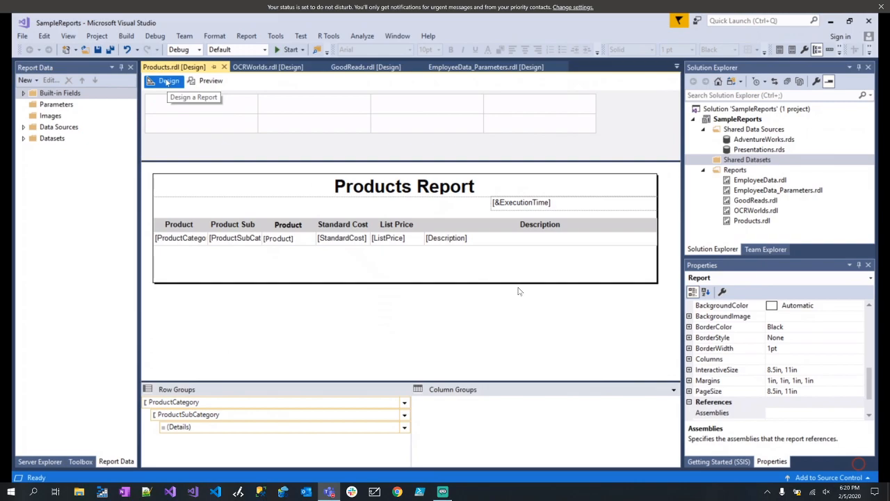
Preview the rendered Products report and return to its design view.
{"action": "left_click", "coordinate": [226, 82]}
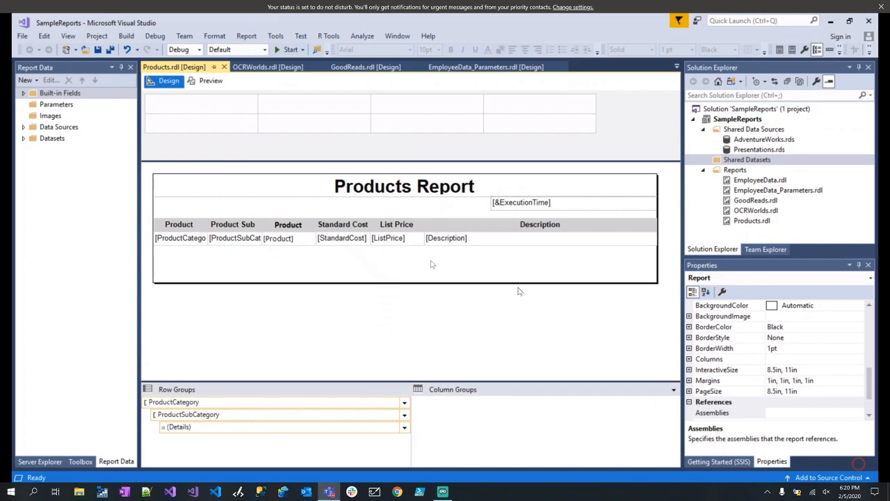
{"action": "left_click", "coordinate": [211, 82]}
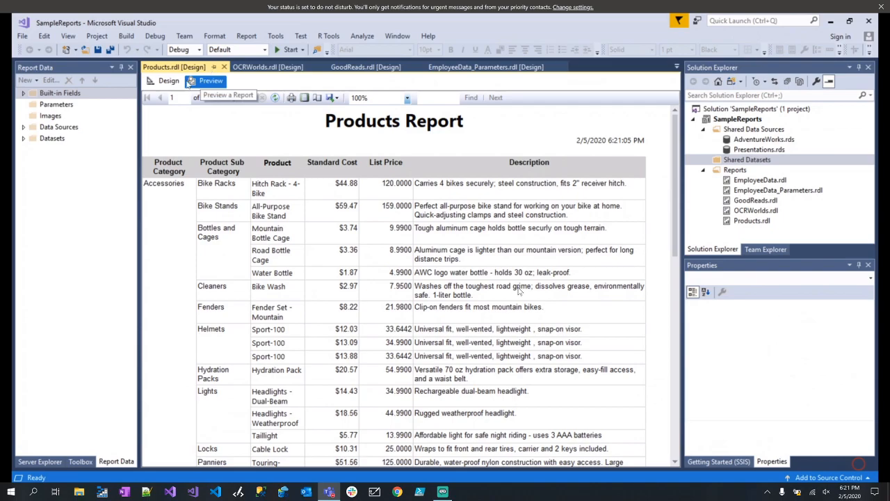
{"action": "left_click", "coordinate": [190, 81]}
{"action": "left_click", "coordinate": [165, 80]}
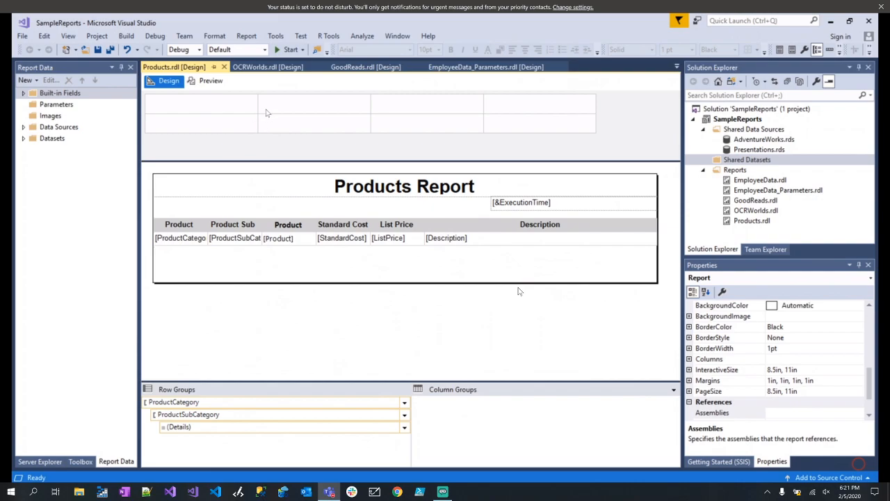
Look at the design and parameters of the GoodReads report, and return to the Products report.
{"action": "left_click", "coordinate": [367, 69]}
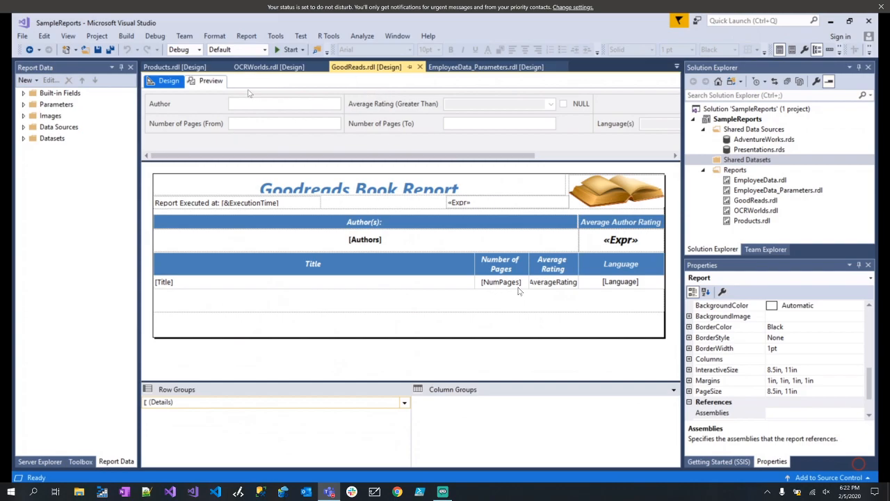
{"action": "left_click", "coordinate": [187, 68]}
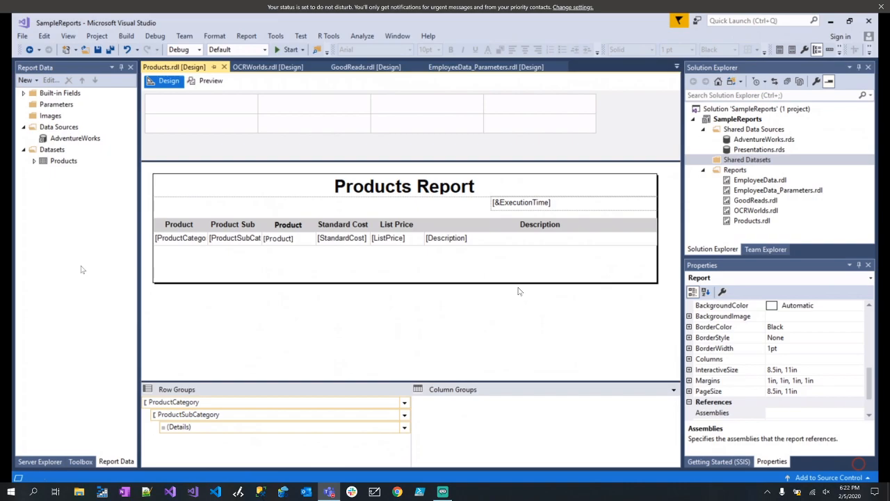
Examine the report's built-in fields, parameters, images and AdventureWorks data source, and view the Products dataset's query properties and fields.
{"action": "left_click", "coordinate": [22, 94]}
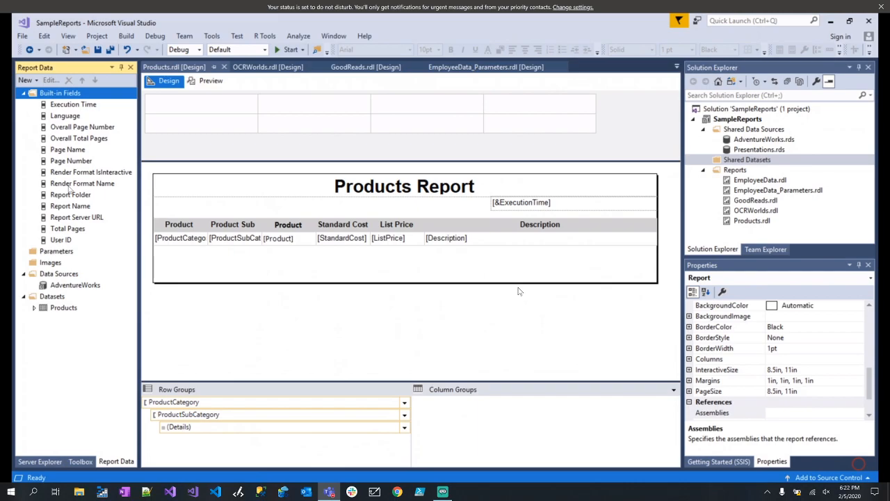
{"action": "left_click", "coordinate": [48, 253]}
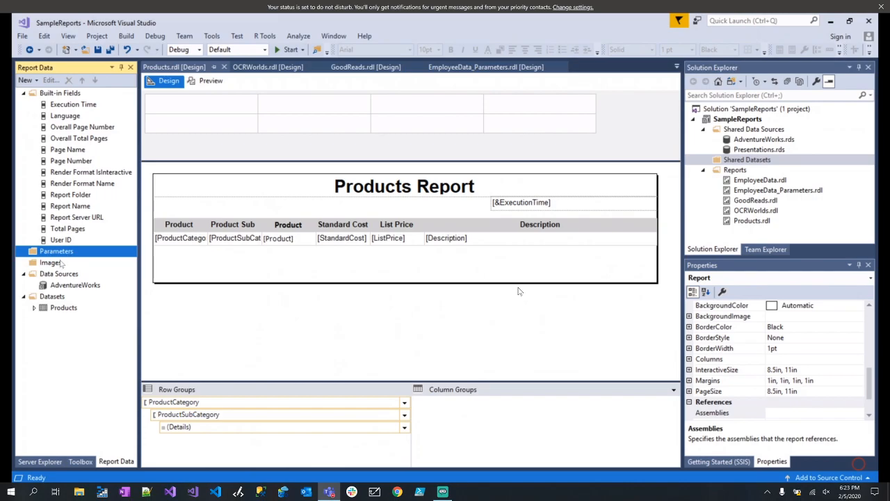
{"action": "left_click", "coordinate": [62, 264]}
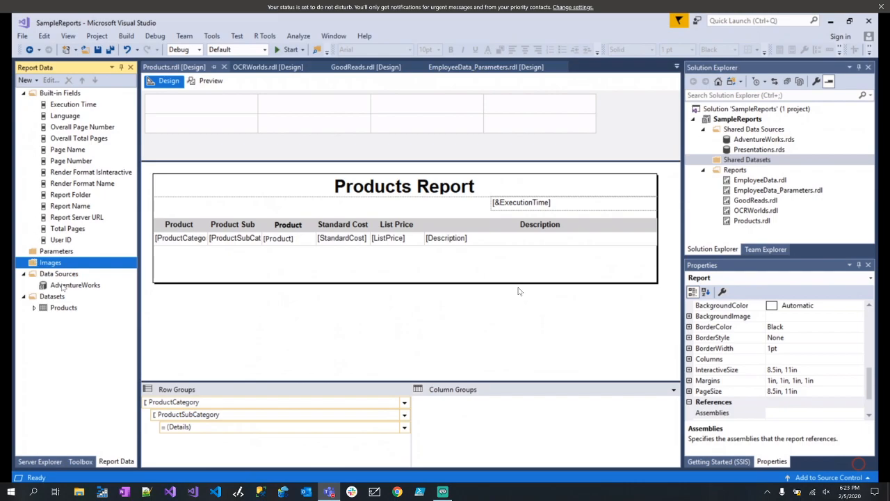
{"action": "left_click", "coordinate": [63, 287]}
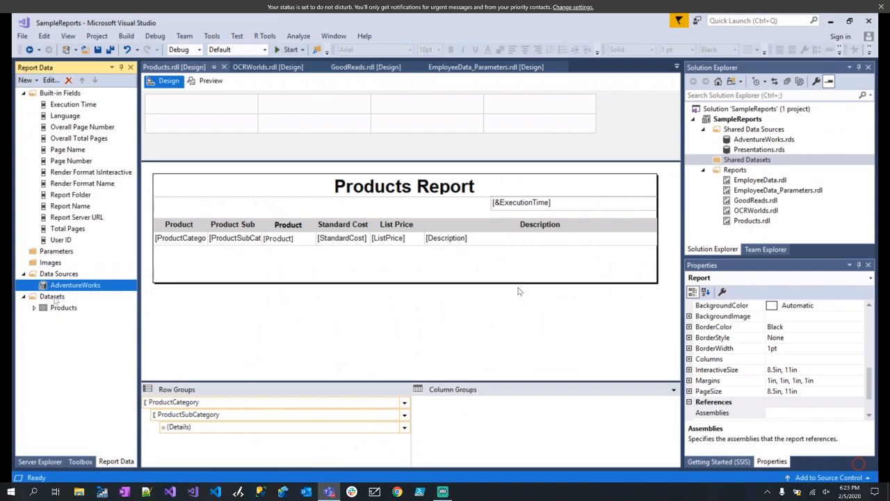
{"action": "left_click", "coordinate": [58, 309]}
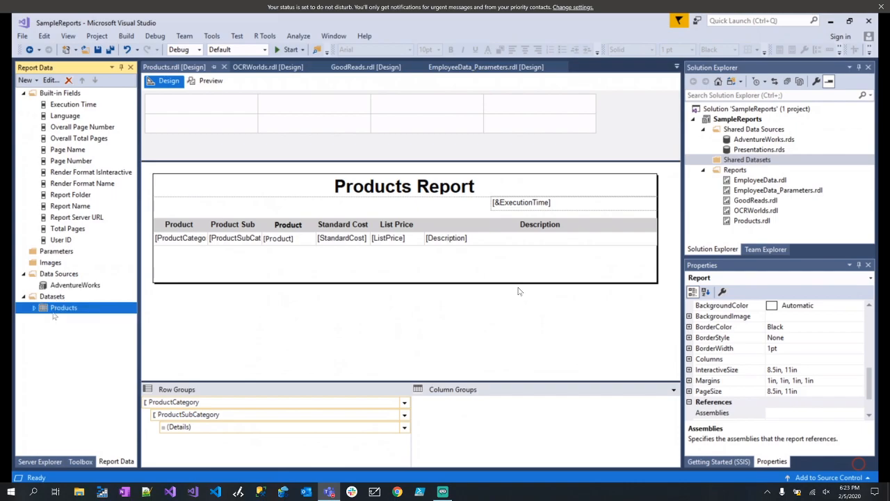
{"action": "double_click", "coordinate": [55, 309]}
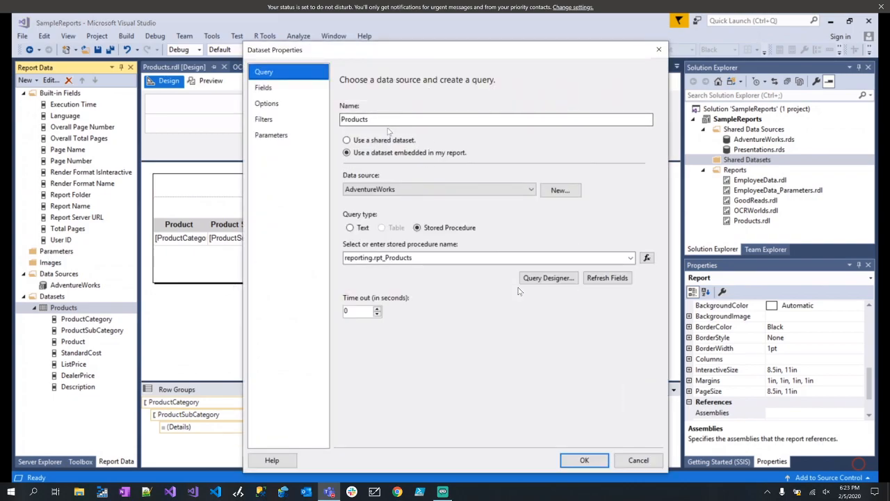
{"action": "left_click", "coordinate": [659, 50]}
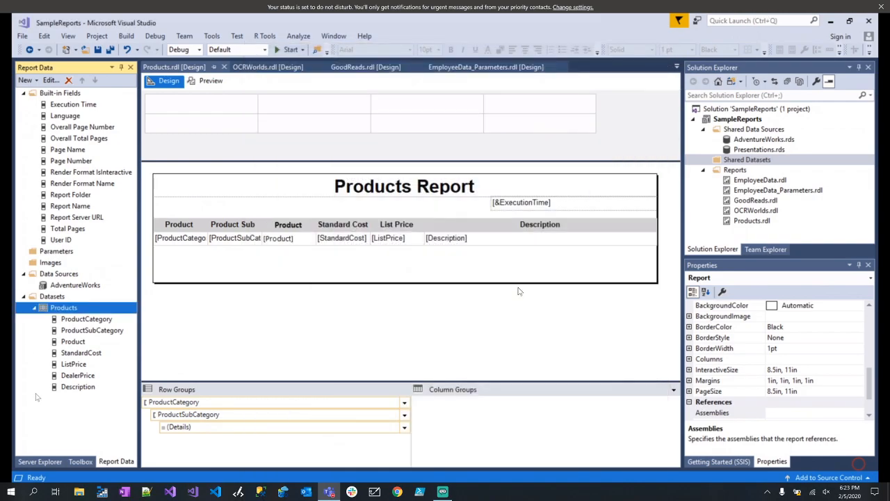
Look through the available report items, such as Text Box and Matrix, and inspect the ProductCategory cell in the table.
{"action": "left_click", "coordinate": [81, 461]}
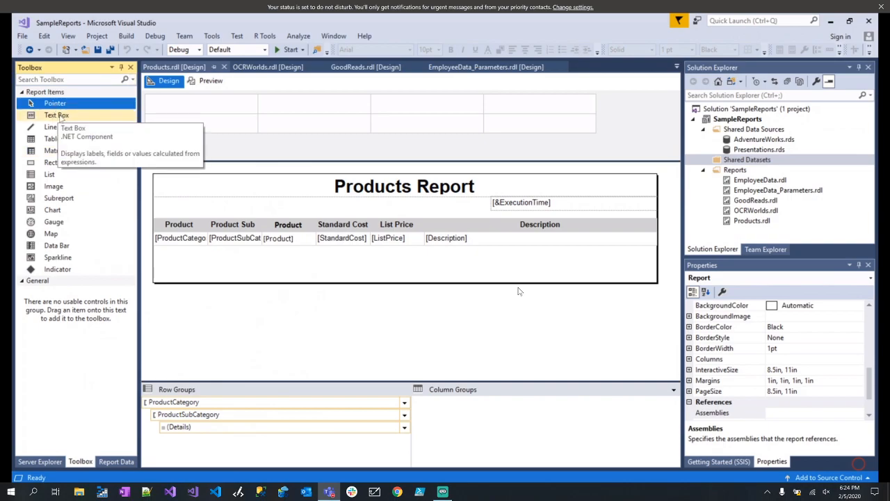
{"action": "left_click", "coordinate": [87, 117]}
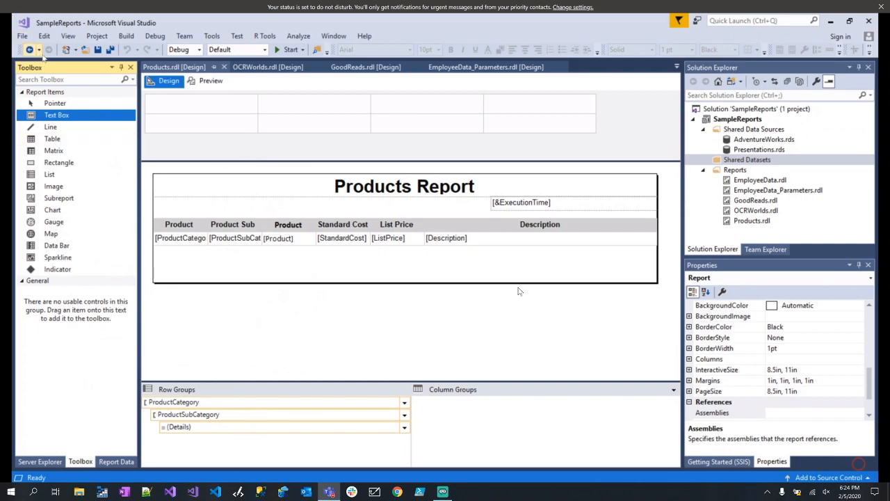
{"action": "left_click", "coordinate": [54, 103]}
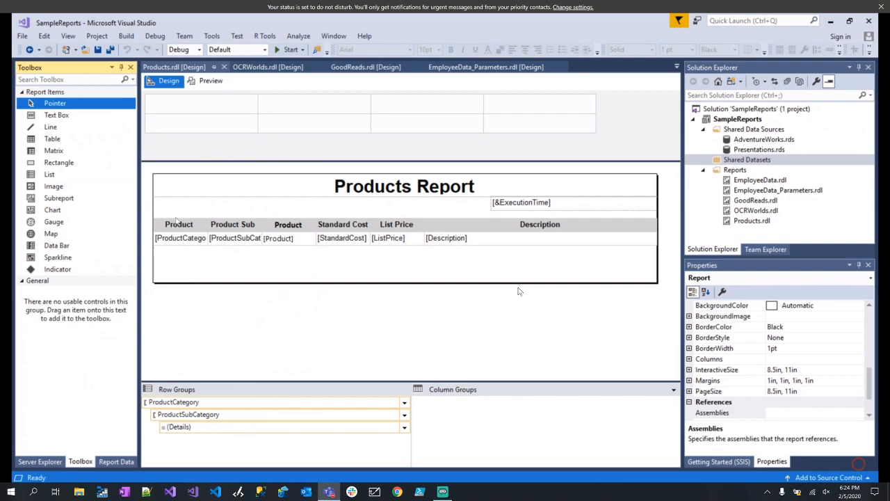
{"action": "left_click", "coordinate": [166, 238]}
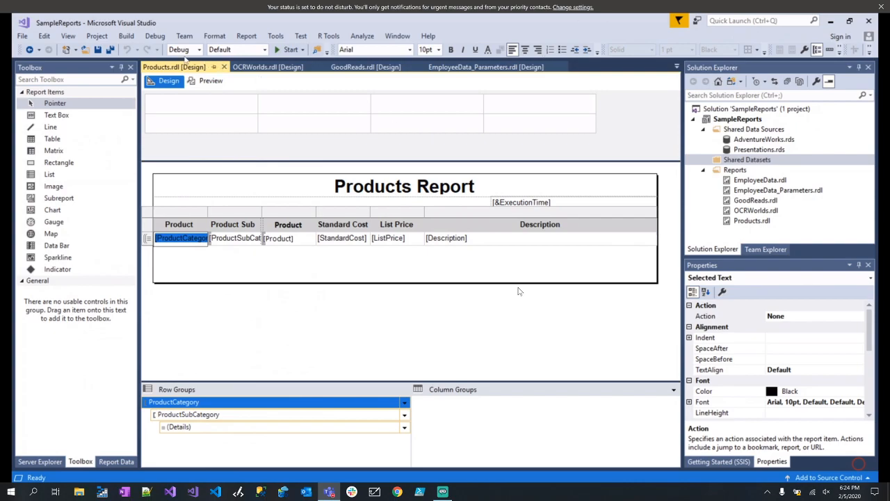
{"action": "left_click", "coordinate": [53, 150]}
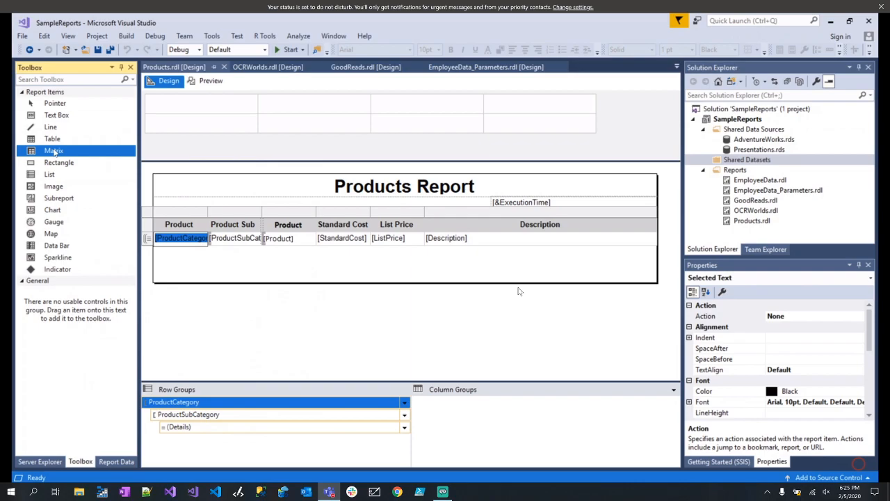
Draw a trial rectangle in the empty area below the product table and delete it.
{"action": "left_click", "coordinate": [68, 162]}
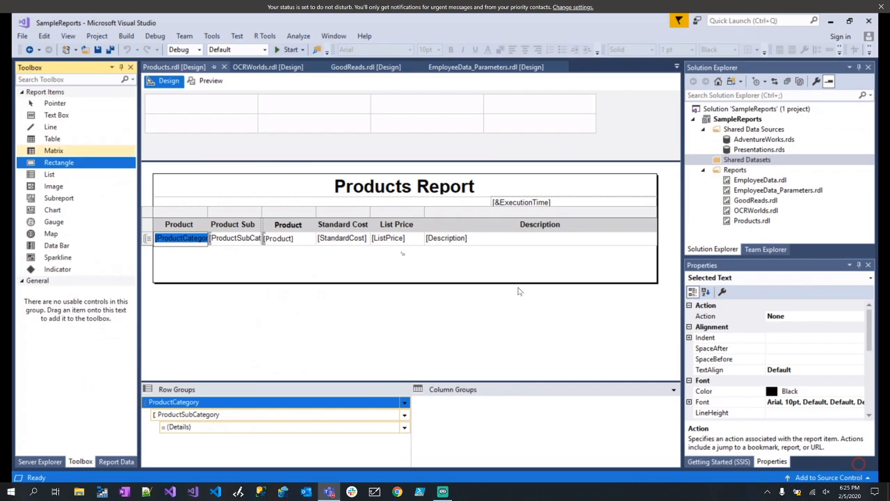
{"action": "left_click_drag", "start_coordinate": [290, 262], "coordinate": [401, 319]}
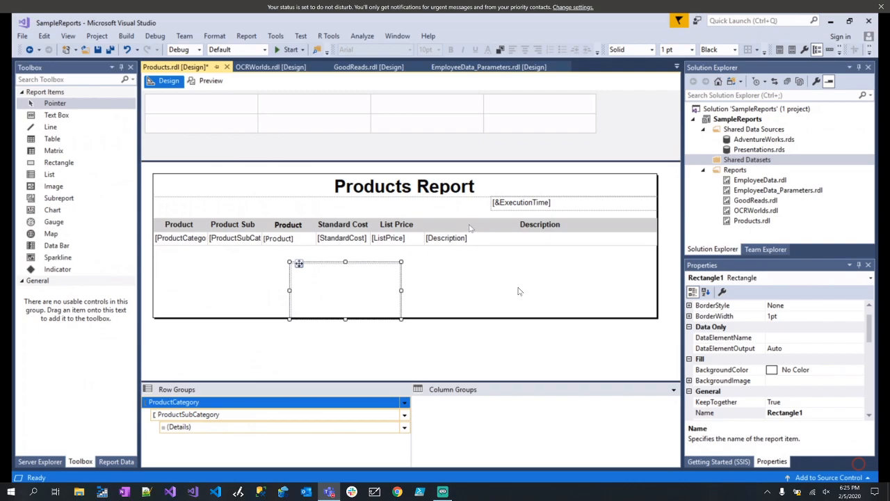
{"action": "left_click", "coordinate": [492, 273]}
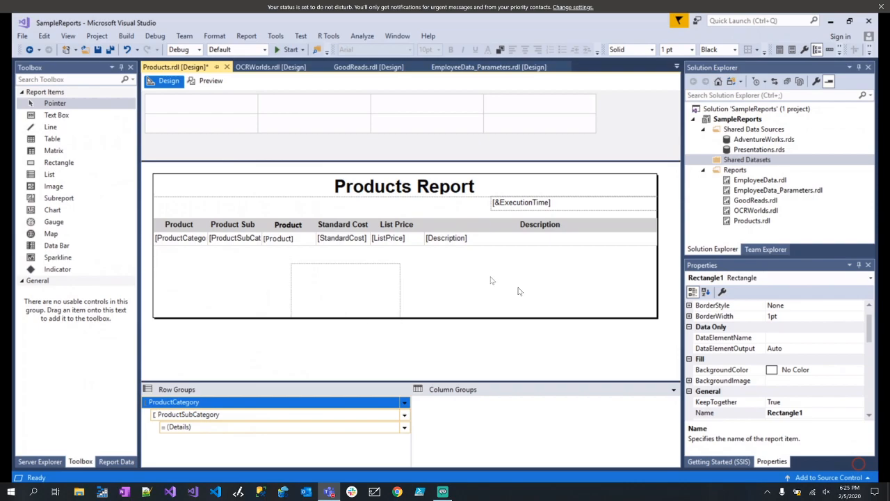
{"action": "left_click", "coordinate": [377, 273]}
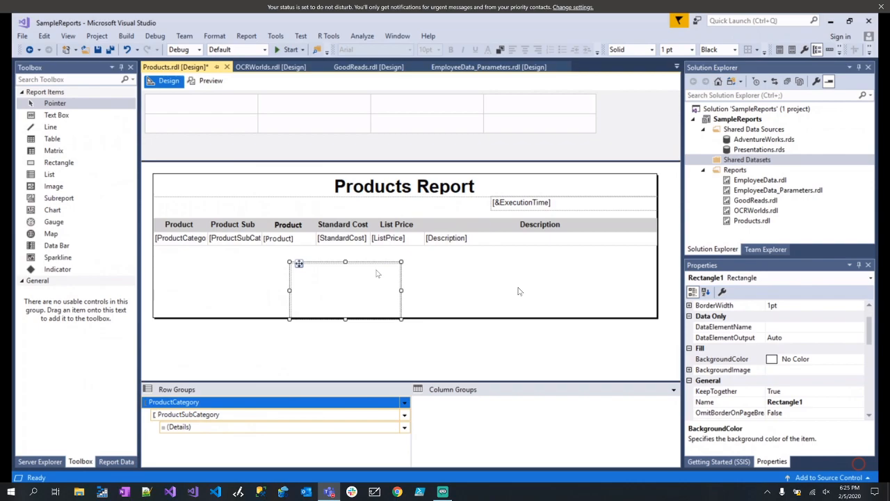
{"action": "key", "text": "Delete"}
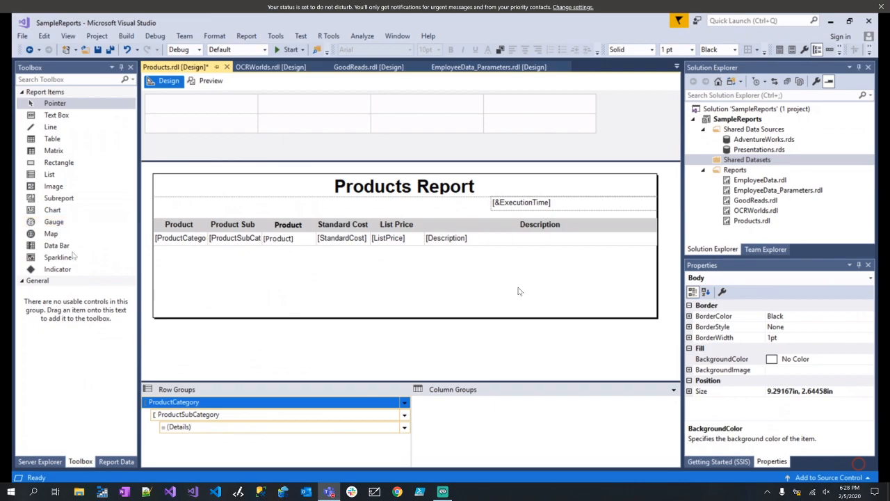
Add a new empty report named ProductExample to the project's Reports folder.
{"action": "left_click", "coordinate": [127, 463]}
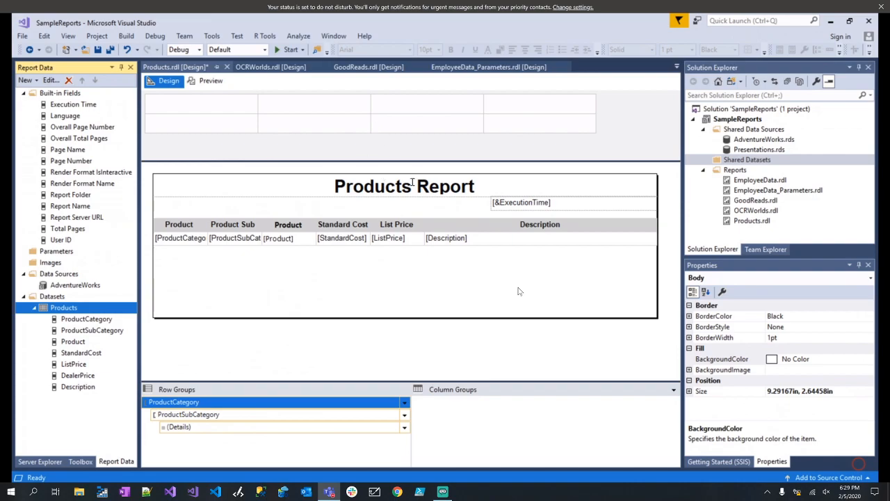
{"action": "right_click", "coordinate": [739, 173]}
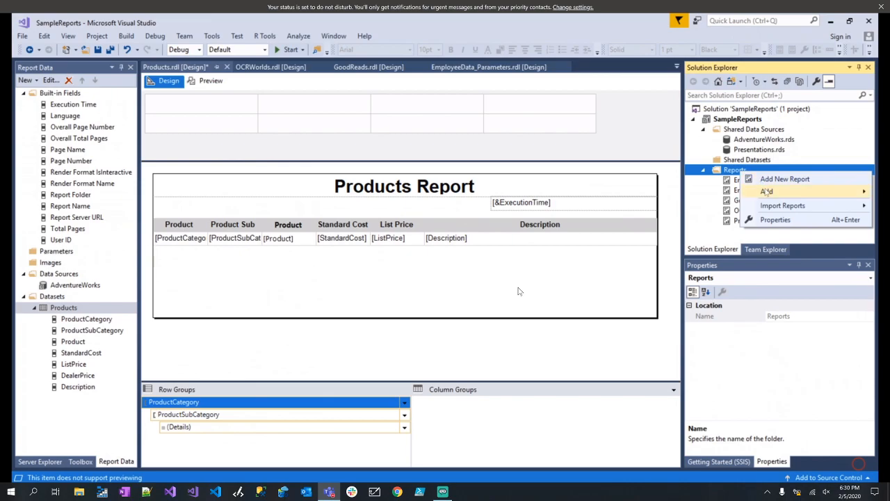
{"action": "mouse_move", "coordinate": [766, 192]}
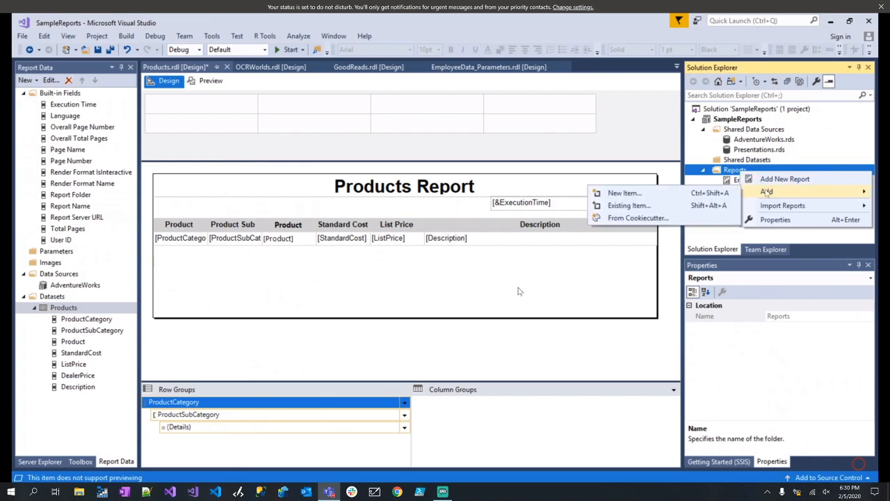
{"action": "left_click", "coordinate": [666, 195]}
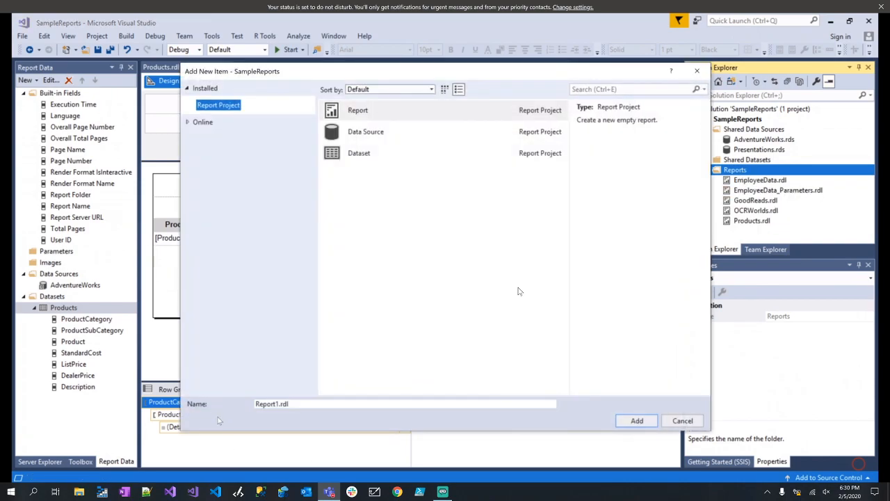
{"action": "left_click", "coordinate": [277, 409]}
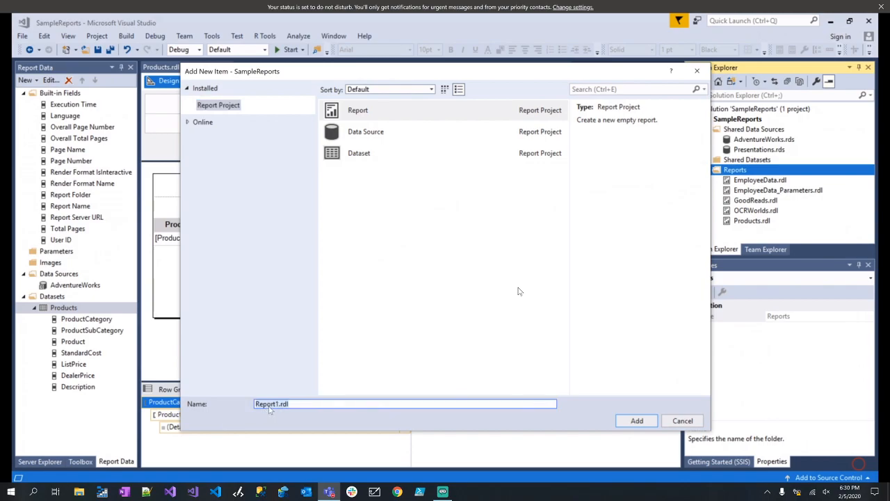
{"action": "type", "text": "ProductExample"}
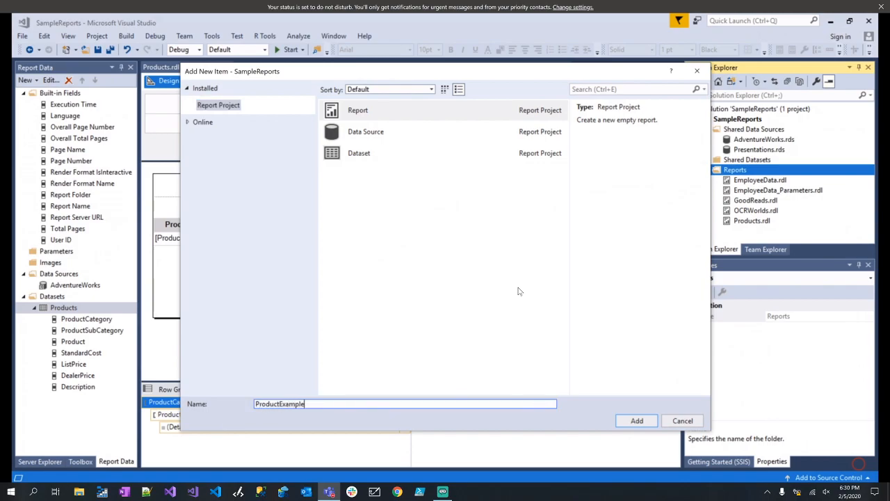
{"action": "left_click", "coordinate": [638, 421]}
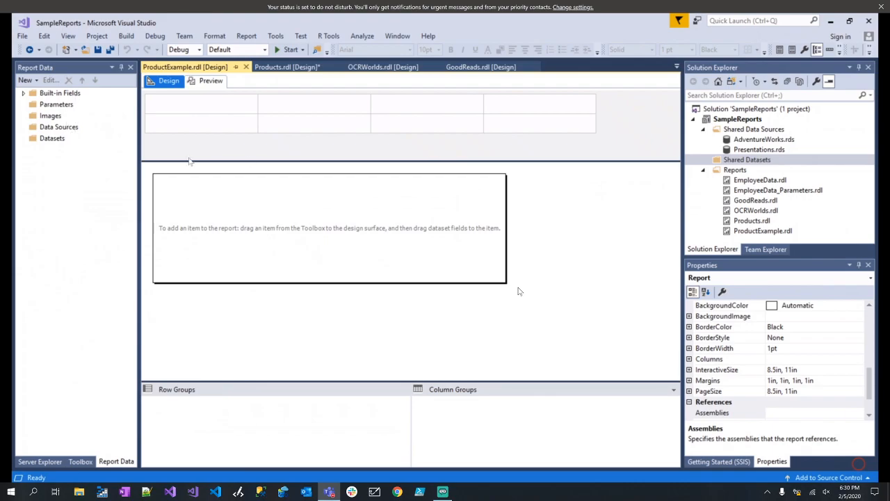
Add a data source named AdventureWorks to the new report, using the shared AdventureWorks data source reference.
{"action": "right_click", "coordinate": [78, 130]}
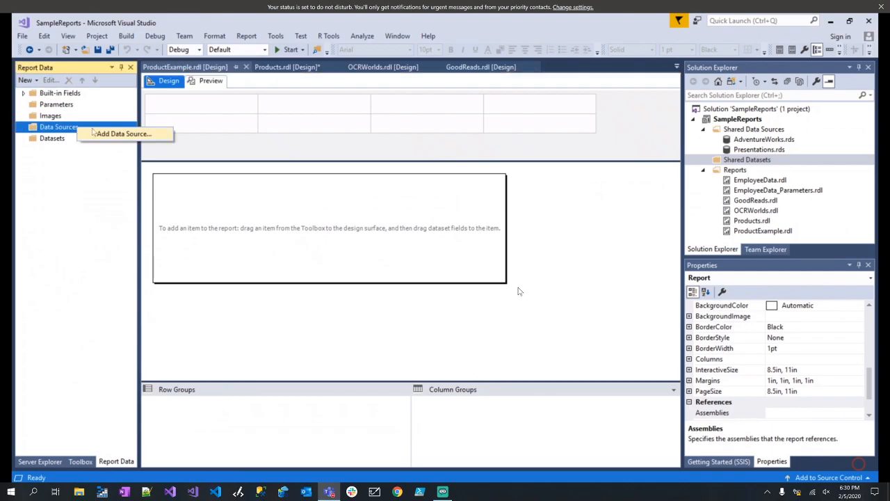
{"action": "left_click", "coordinate": [97, 134]}
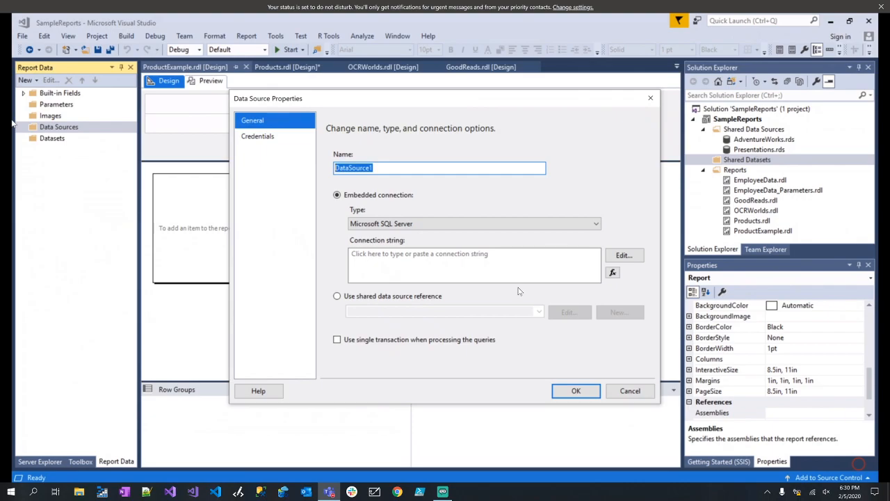
{"action": "type", "text": "AdventureWorks"}
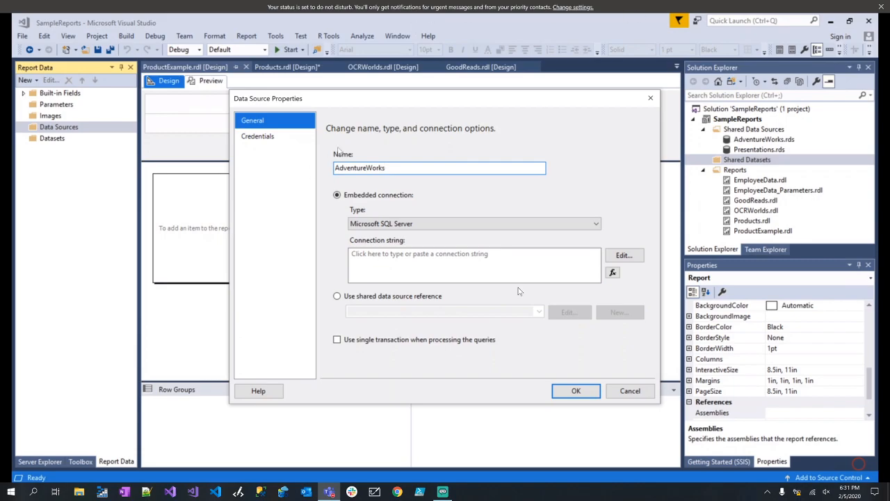
{"action": "left_click", "coordinate": [337, 297]}
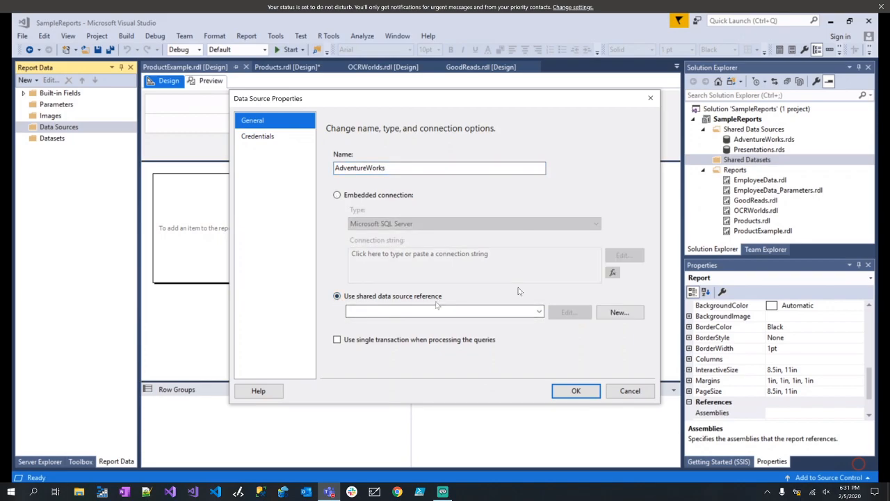
{"action": "left_click", "coordinate": [477, 310]}
{"action": "left_click", "coordinate": [538, 312]}
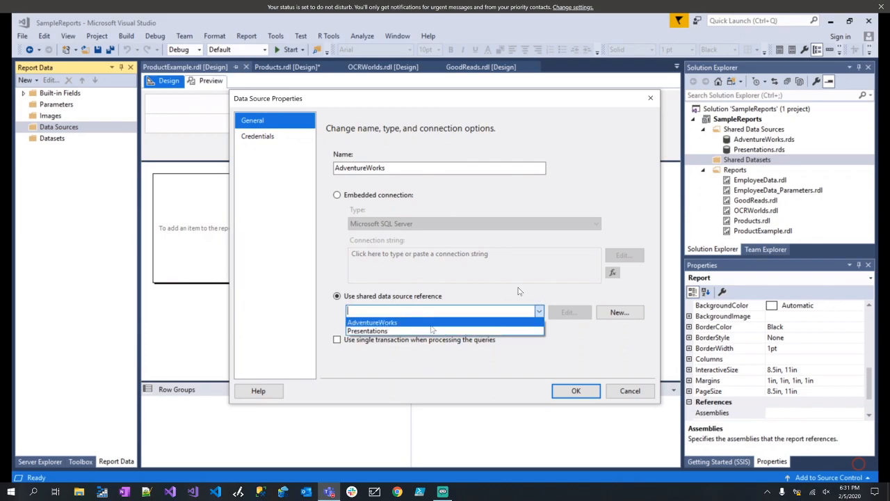
{"action": "left_click", "coordinate": [536, 322]}
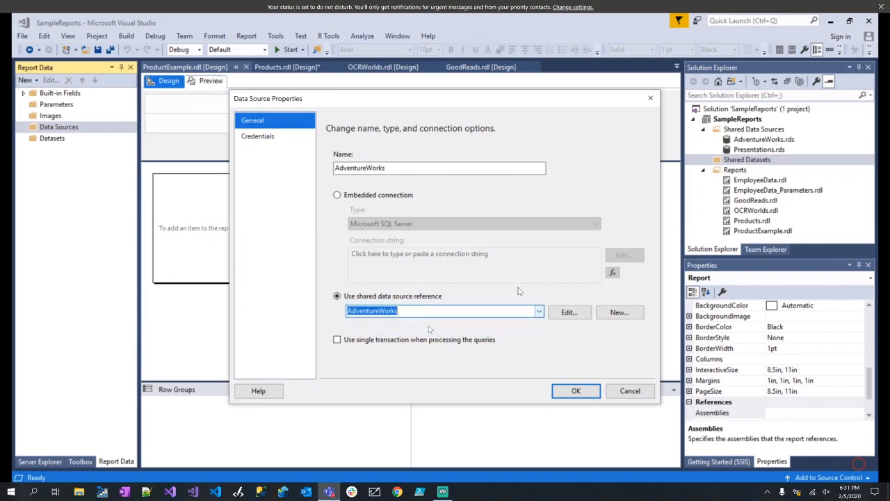
{"action": "left_click", "coordinate": [574, 392]}
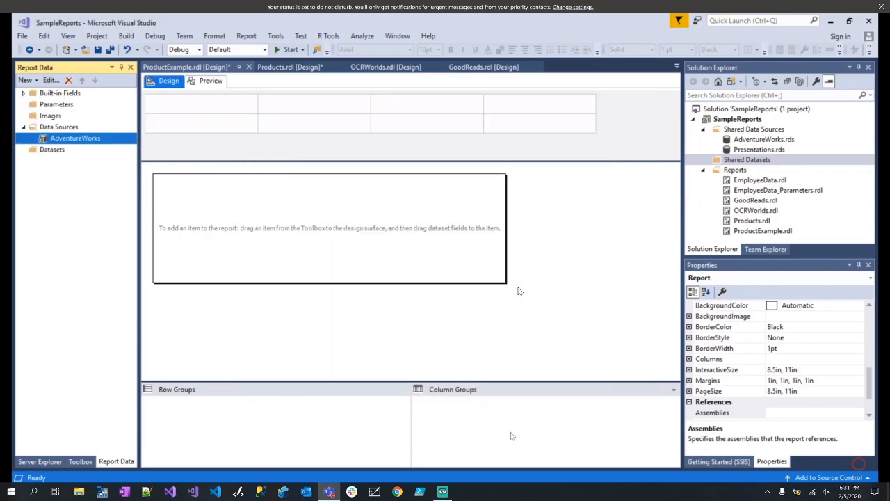
Add a dataset named Products that is embedded in the report and uses the AdventureWorks data source.
{"action": "right_click", "coordinate": [65, 155]}
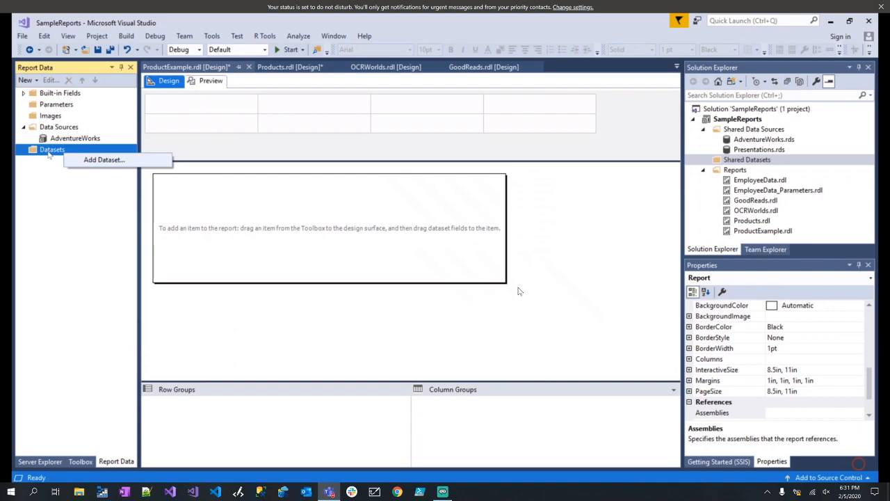
{"action": "left_click", "coordinate": [73, 161]}
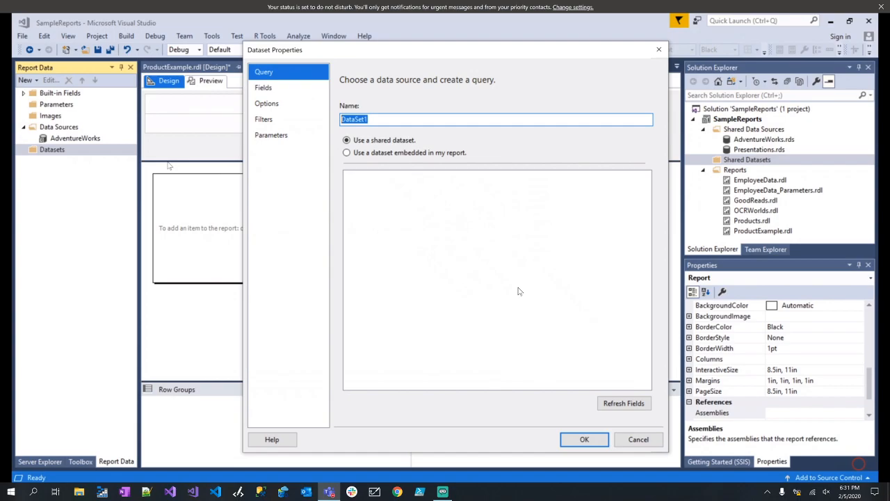
{"action": "type", "text": "Products"}
{"action": "left_click", "coordinate": [347, 153]}
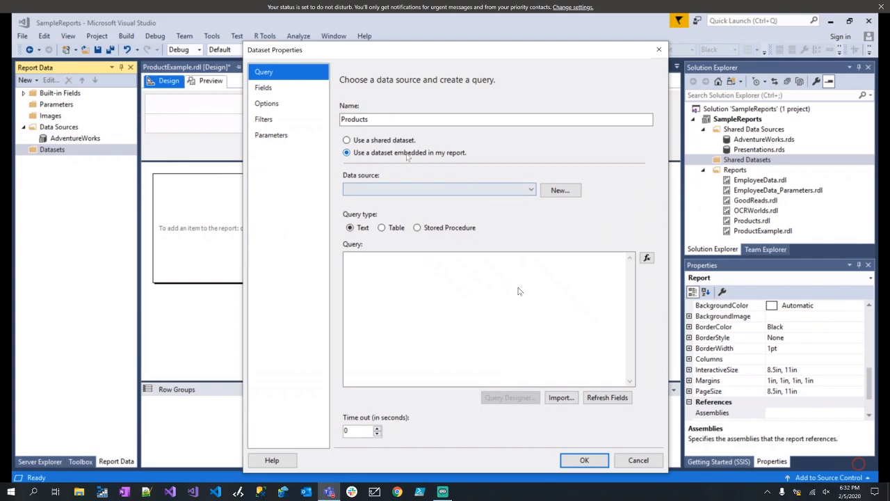
{"action": "left_click", "coordinate": [401, 201]}
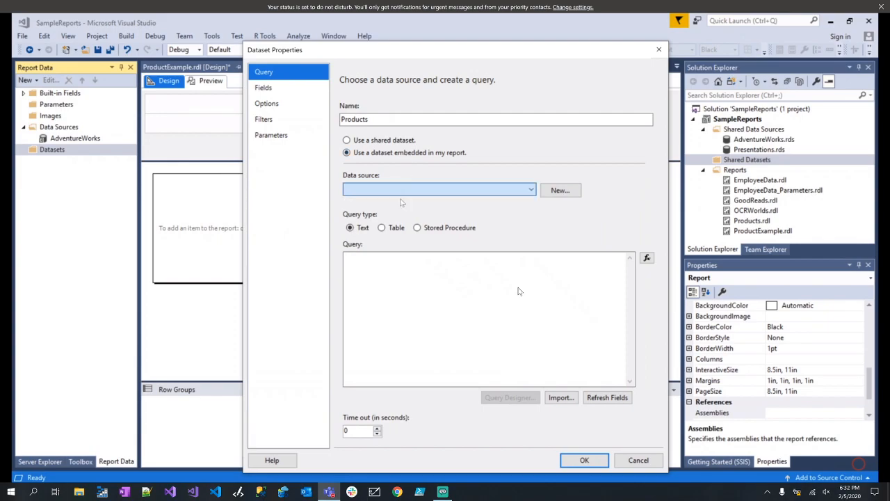
{"action": "left_click", "coordinate": [371, 287]}
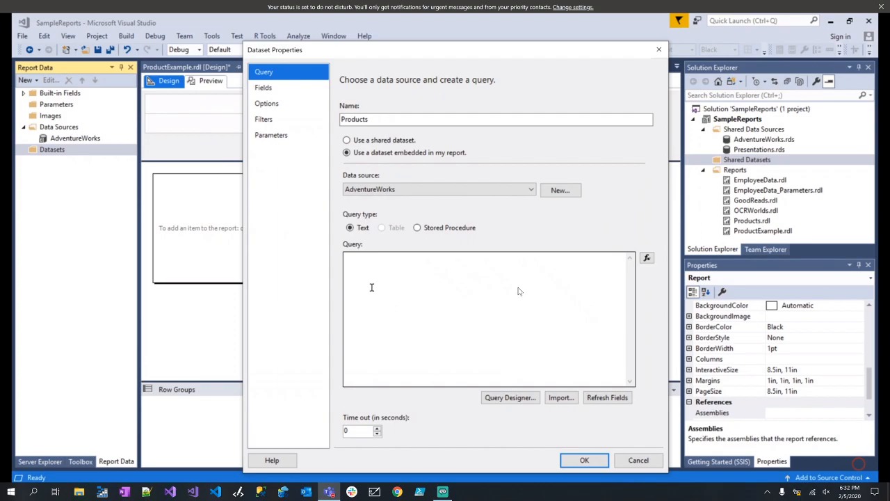
Base the Products dataset on the stored procedure reporting.rpt_Products, check its field list and create the dataset.
{"action": "left_click", "coordinate": [418, 228]}
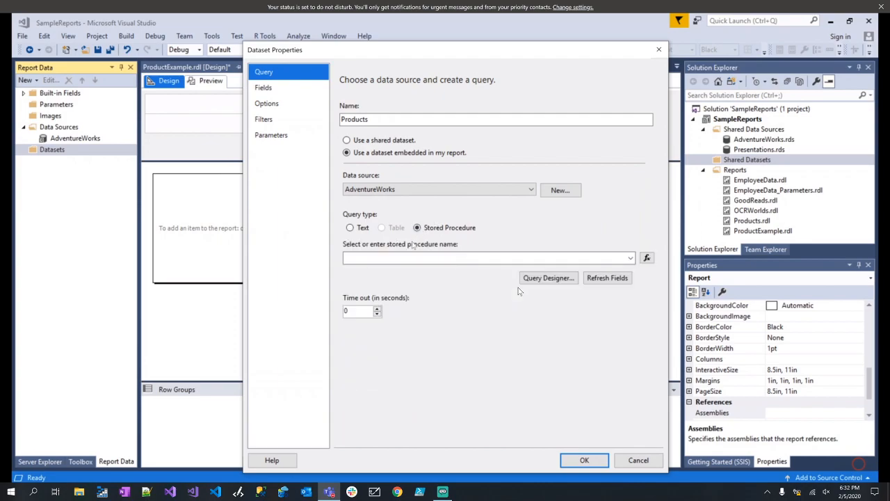
{"action": "left_click", "coordinate": [432, 255]}
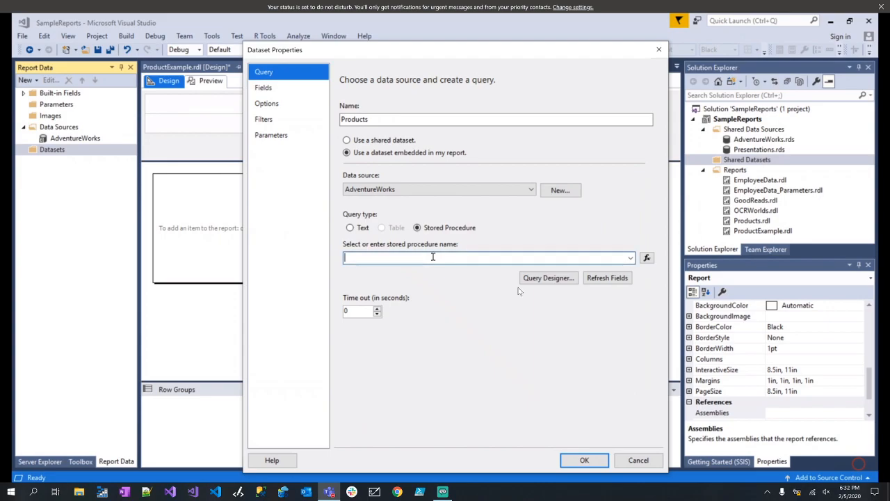
{"action": "left_click", "coordinate": [630, 258]}
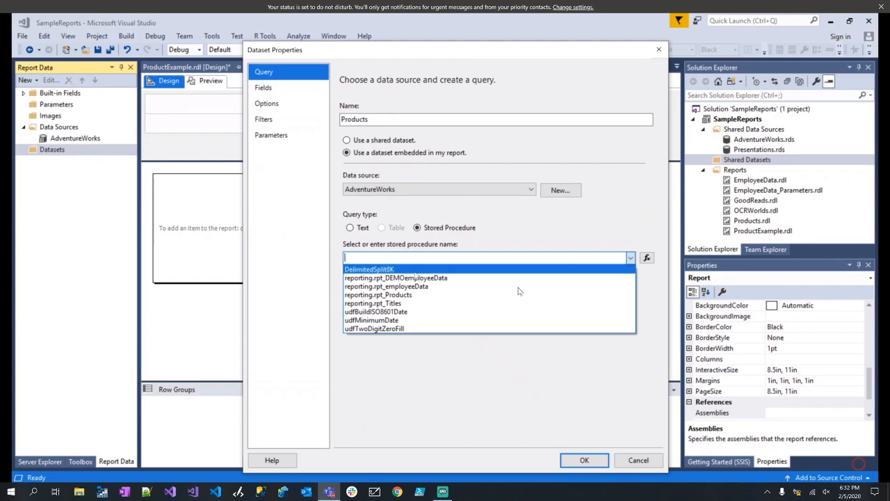
{"action": "left_click", "coordinate": [386, 297]}
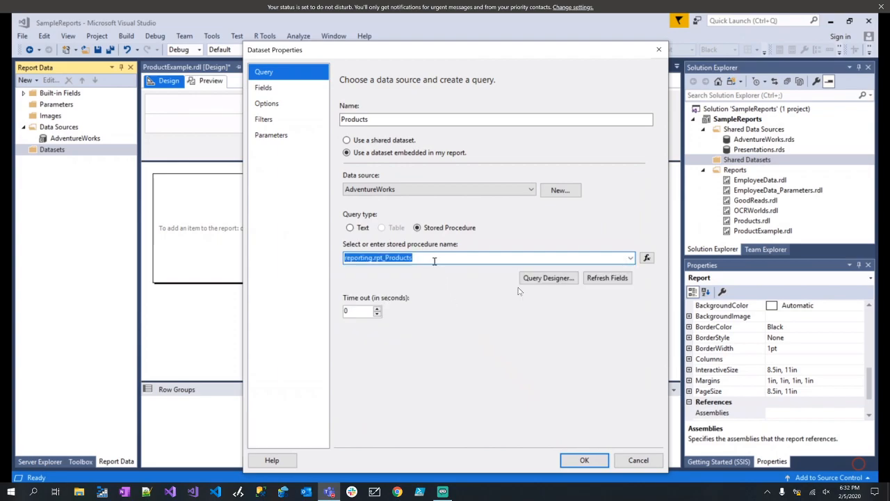
{"action": "left_click", "coordinate": [271, 88]}
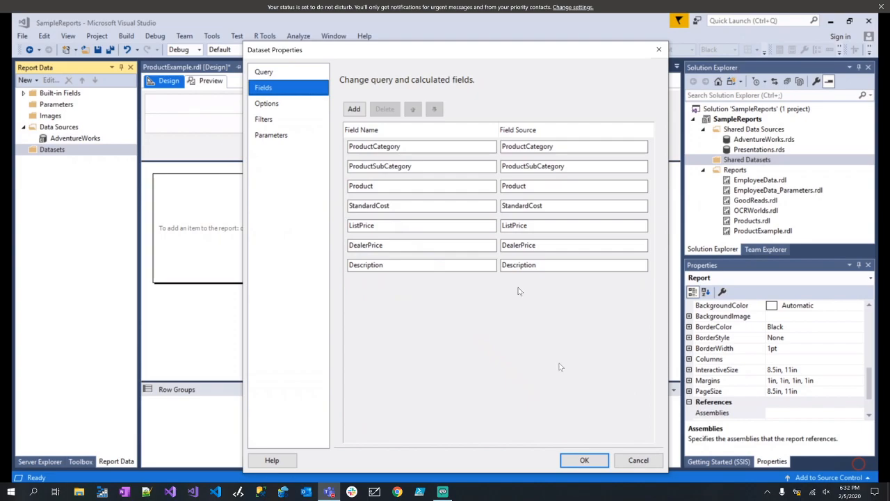
{"action": "left_click", "coordinate": [582, 458]}
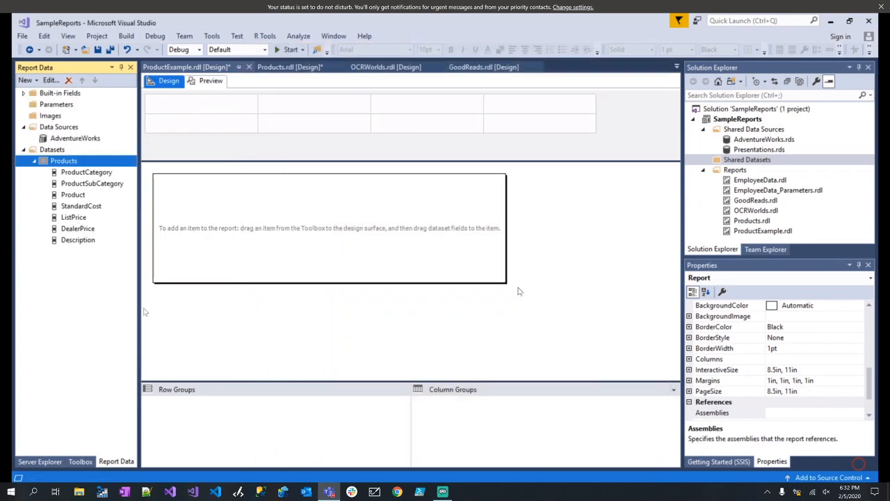
Place a new table in the upper-left area of the empty report body and return to the dataset fields.
{"action": "left_click", "coordinate": [210, 197]}
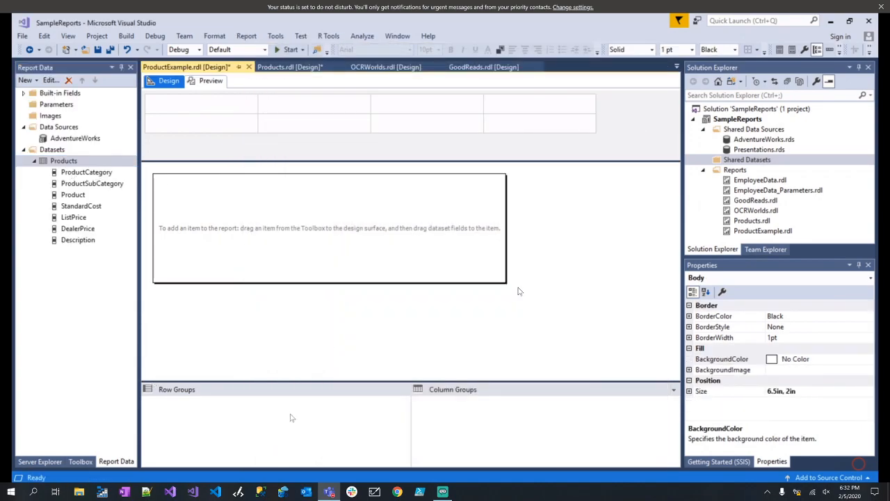
{"action": "left_click", "coordinate": [88, 462]}
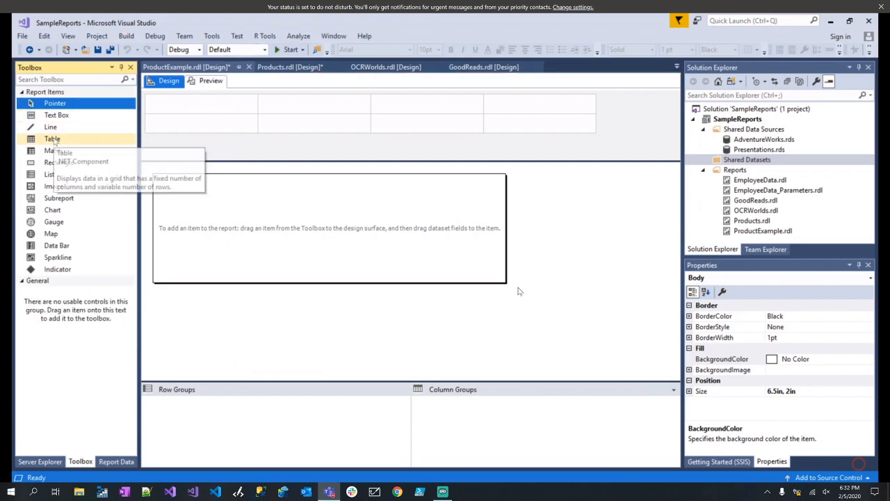
{"action": "left_click_drag", "start_coordinate": [52, 139], "coordinate": [181, 209]}
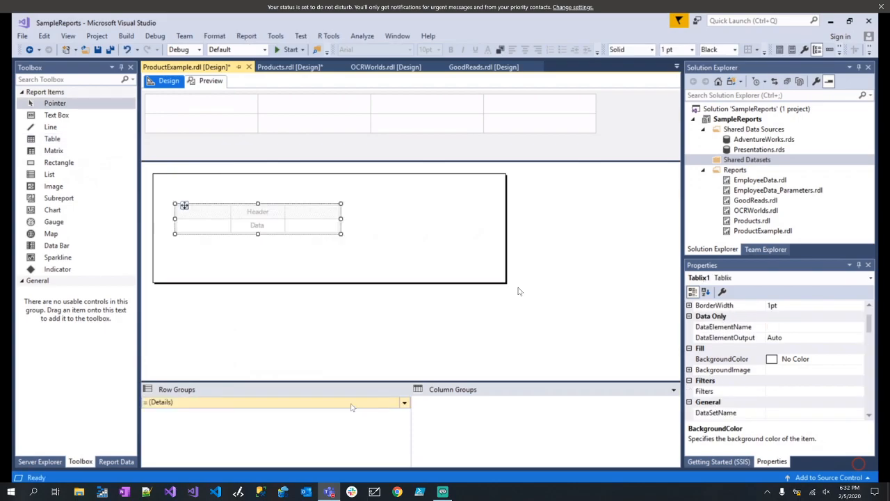
{"action": "left_click", "coordinate": [117, 461]}
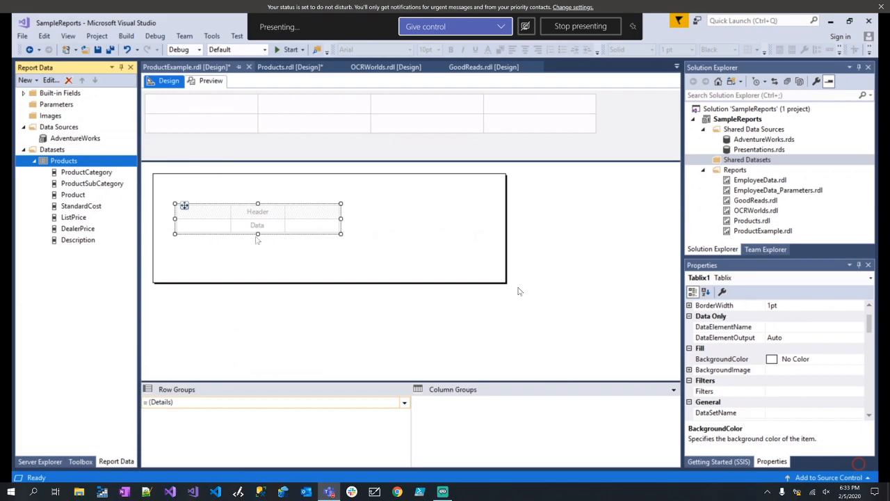
Insert two extra columns to the left of the table's last column.
{"action": "mouse_move", "coordinate": [262, 228]}
{"action": "left_click", "coordinate": [299, 210]}
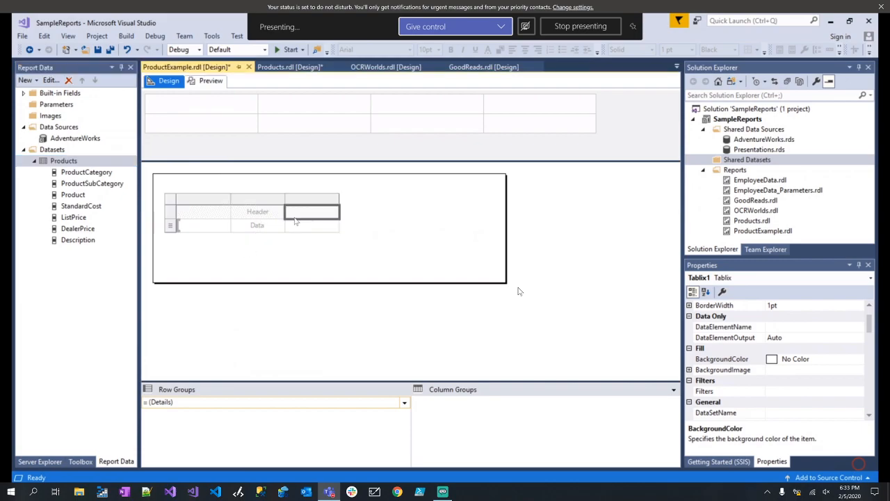
{"action": "left_click", "coordinate": [303, 199]}
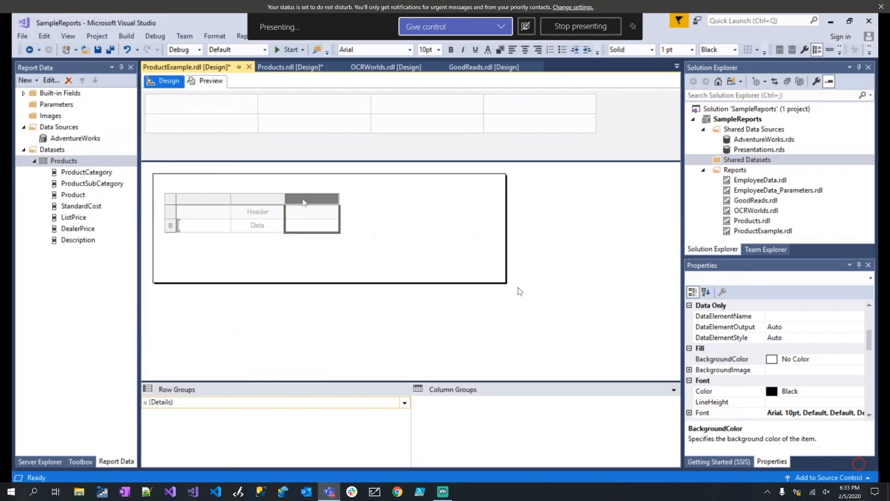
{"action": "right_click", "coordinate": [303, 199]}
{"action": "mouse_move", "coordinate": [333, 204]}
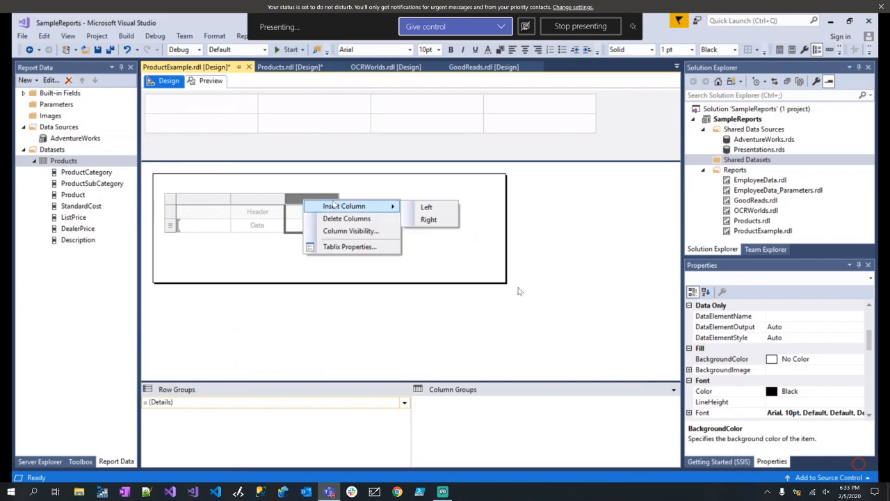
{"action": "left_click", "coordinate": [426, 207]}
{"action": "right_click", "coordinate": [294, 202]}
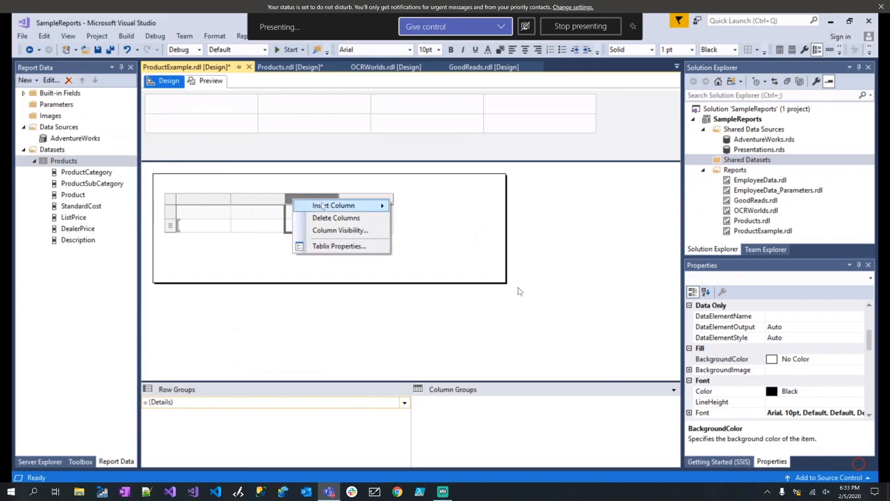
{"action": "mouse_move", "coordinate": [387, 206]}
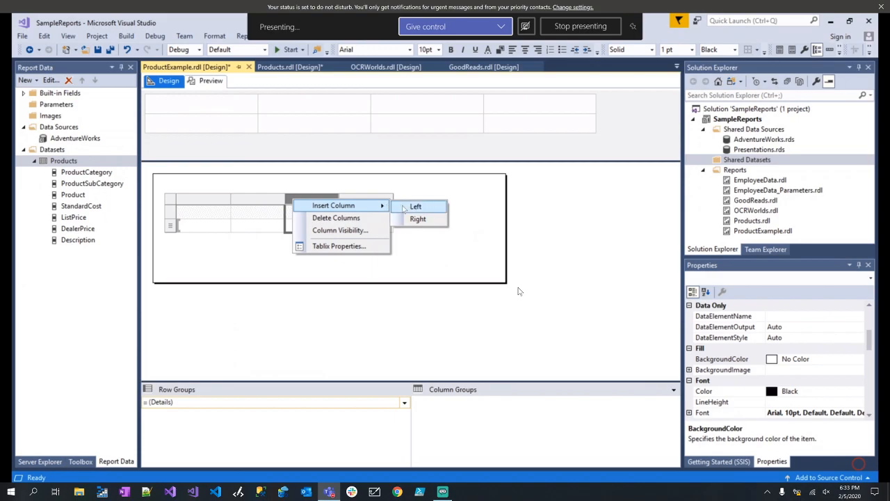
{"action": "left_click", "coordinate": [403, 208]}
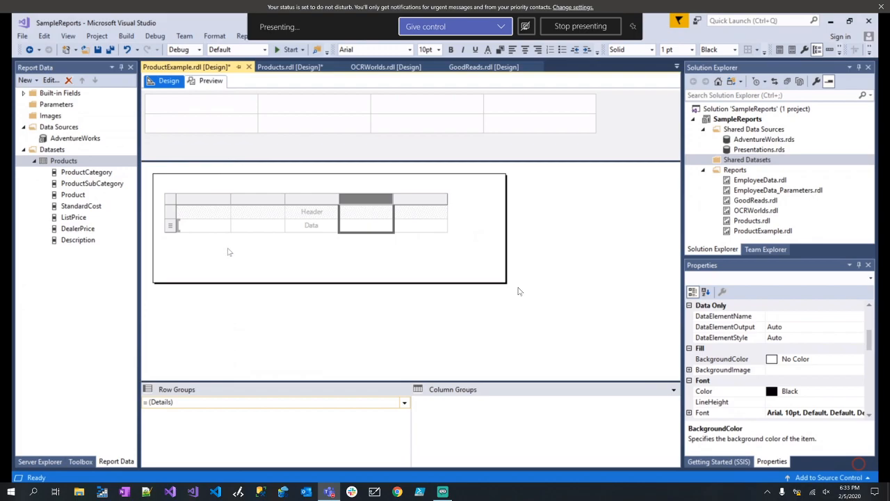
Insert one more column to the left of the table's fourth column.
{"action": "left_click", "coordinate": [441, 255]}
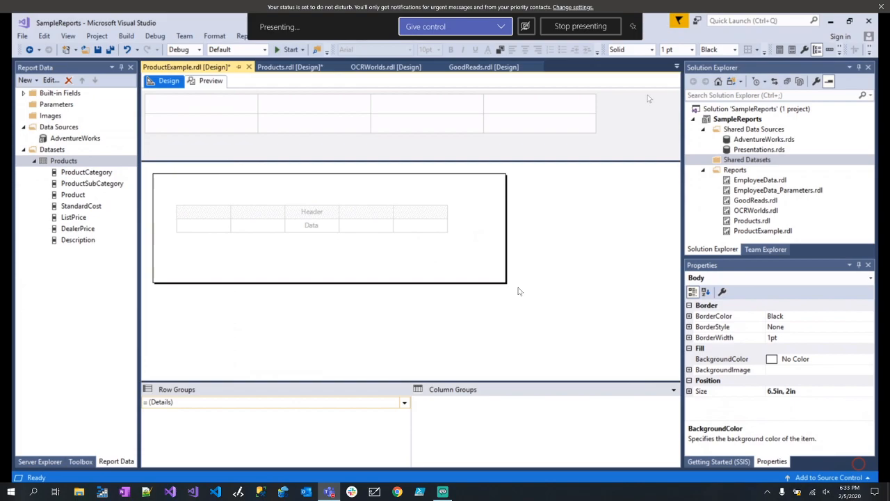
{"action": "left_click", "coordinate": [353, 211]}
{"action": "right_click", "coordinate": [354, 200]}
{"action": "mouse_move", "coordinate": [407, 204]}
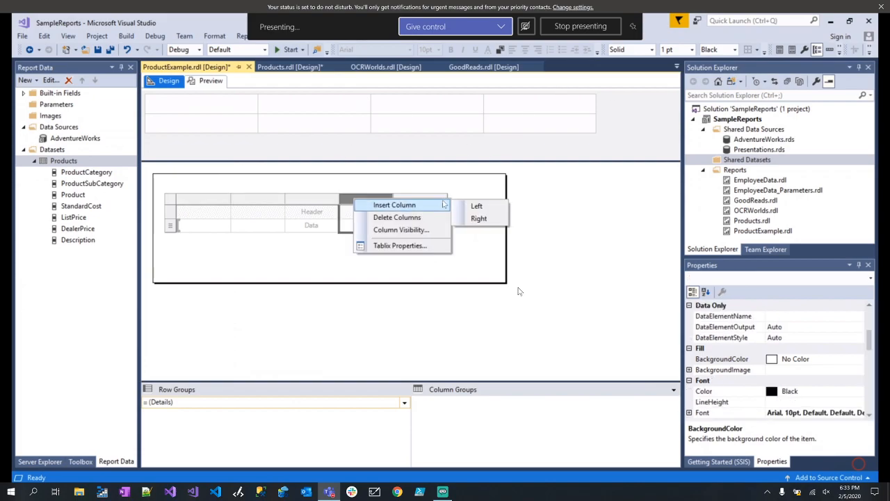
{"action": "left_click", "coordinate": [470, 206]}
{"action": "left_click", "coordinate": [211, 256]}
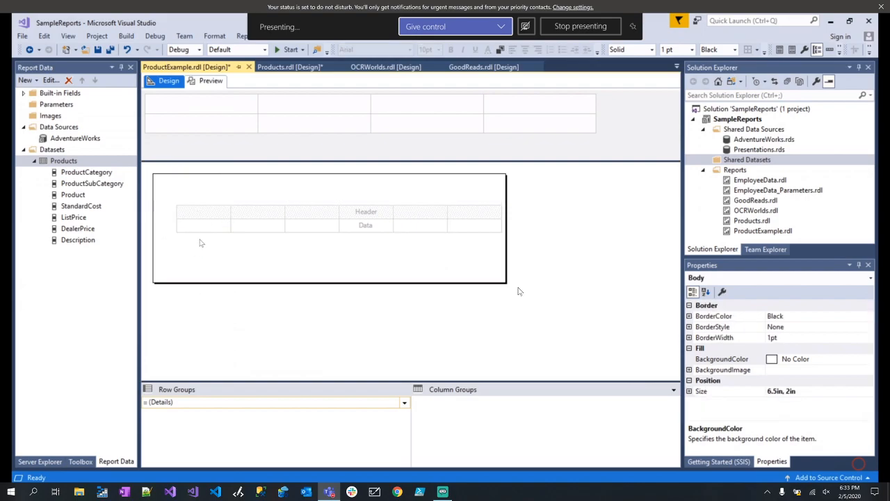
{"action": "mouse_move", "coordinate": [210, 228]}
{"action": "left_click", "coordinate": [226, 223]}
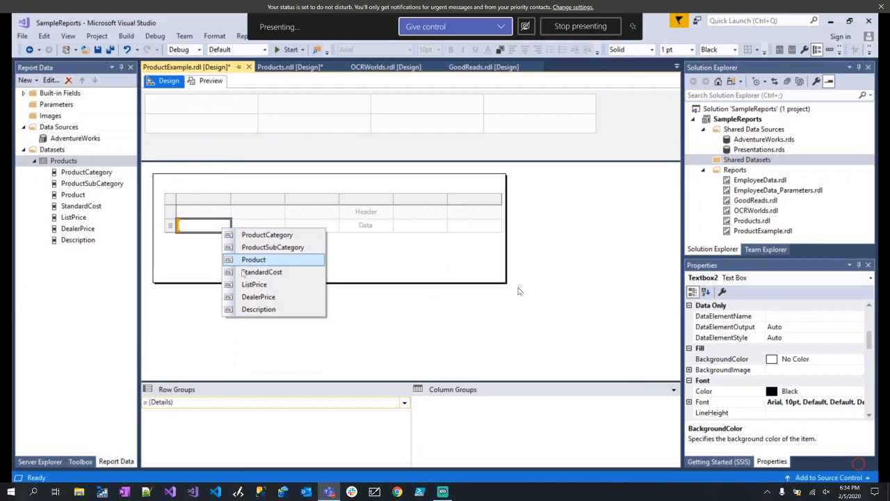
{"action": "left_click", "coordinate": [207, 268]}
Put the ProductCategory field in the first column's data cell and widen that column to fit its text.
{"action": "left_click", "coordinate": [87, 171]}
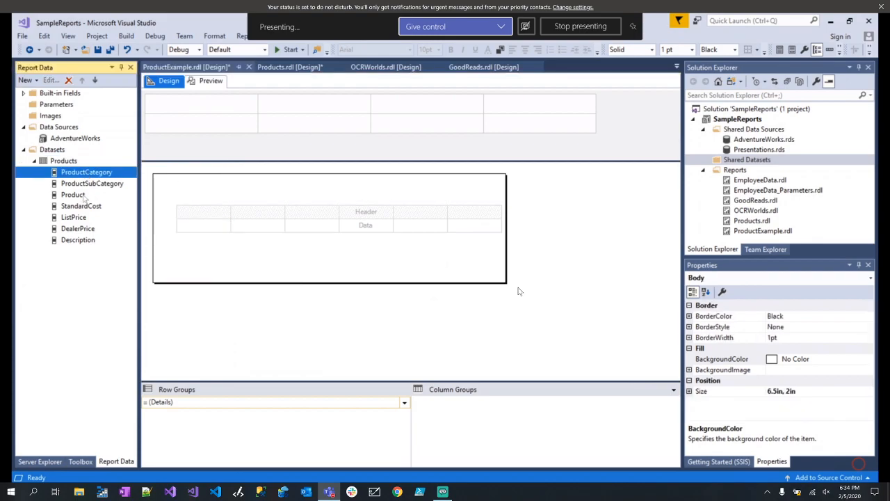
{"action": "left_click_drag", "start_coordinate": [64, 174], "coordinate": [202, 234]}
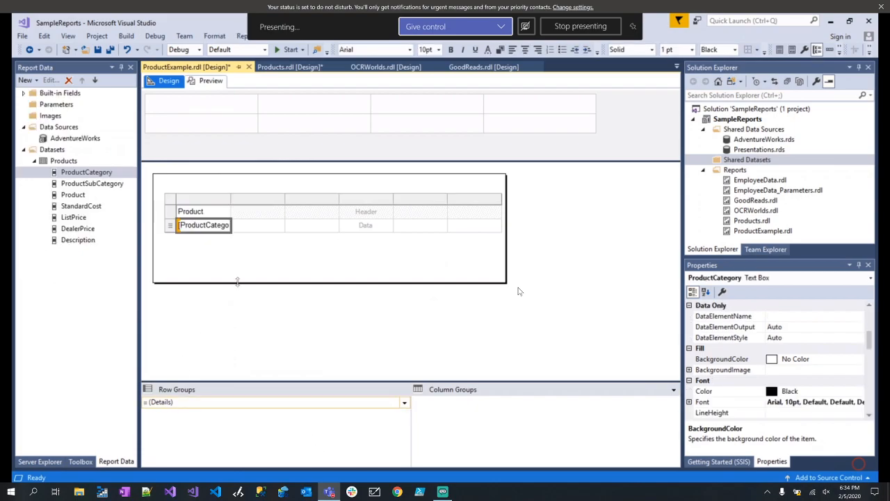
{"action": "left_click", "coordinate": [229, 200]}
{"action": "left_click_drag", "start_coordinate": [229, 200], "coordinate": [255, 200]}
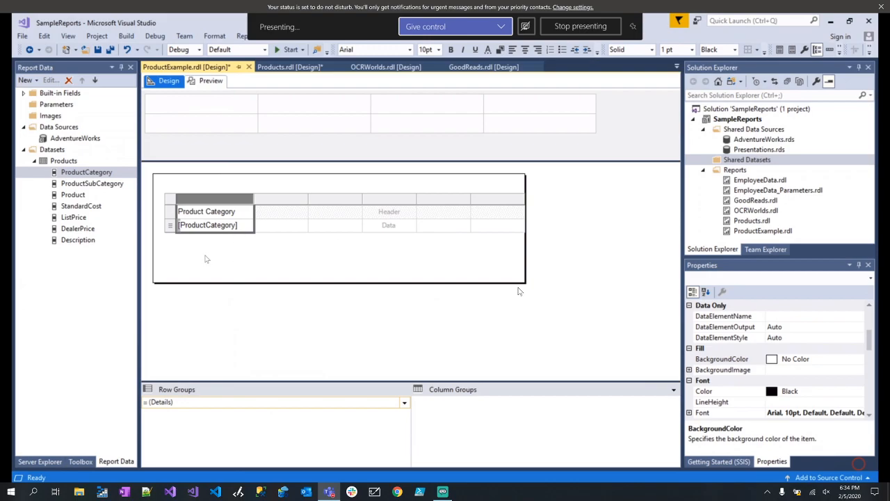
Fill the data cells of columns two to five with the ProductSubCategory, Product, StandardCost and ListPrice fields.
{"action": "left_click_drag", "start_coordinate": [103, 183], "coordinate": [281, 228]}
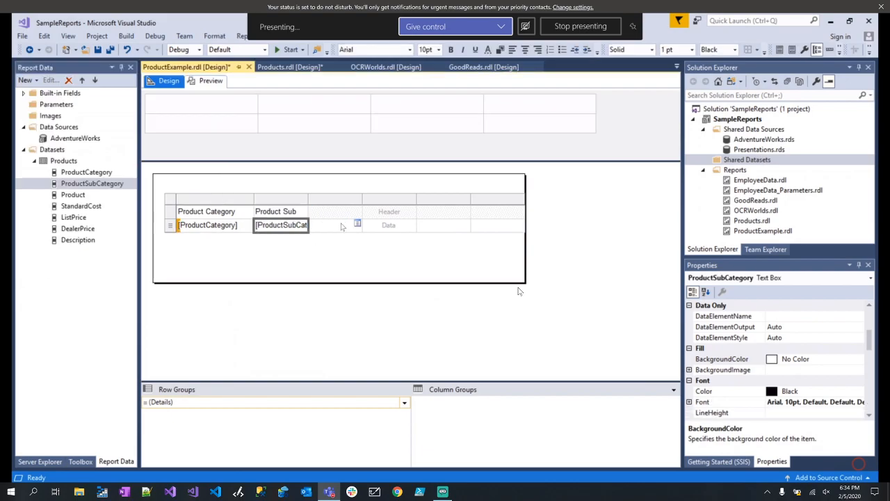
{"action": "left_click_drag", "start_coordinate": [70, 196], "coordinate": [335, 225]}
{"action": "left_click_drag", "start_coordinate": [64, 203], "coordinate": [407, 226]}
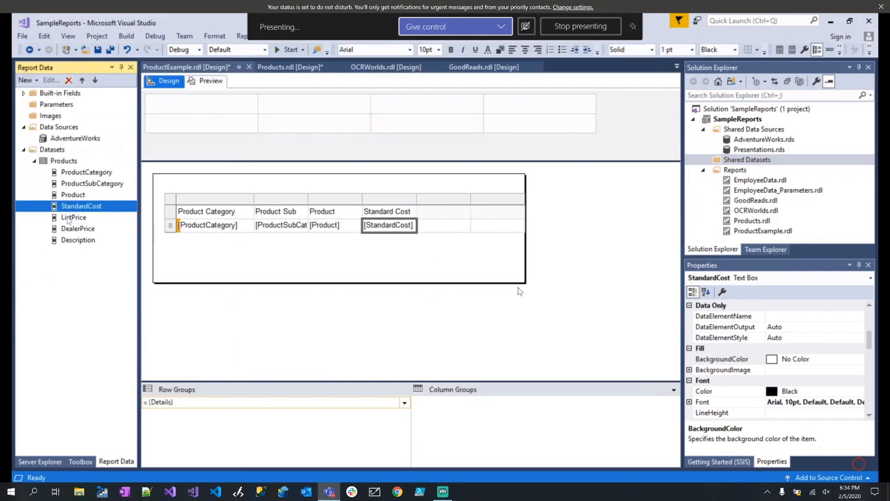
{"action": "left_click_drag", "start_coordinate": [70, 217], "coordinate": [440, 226]}
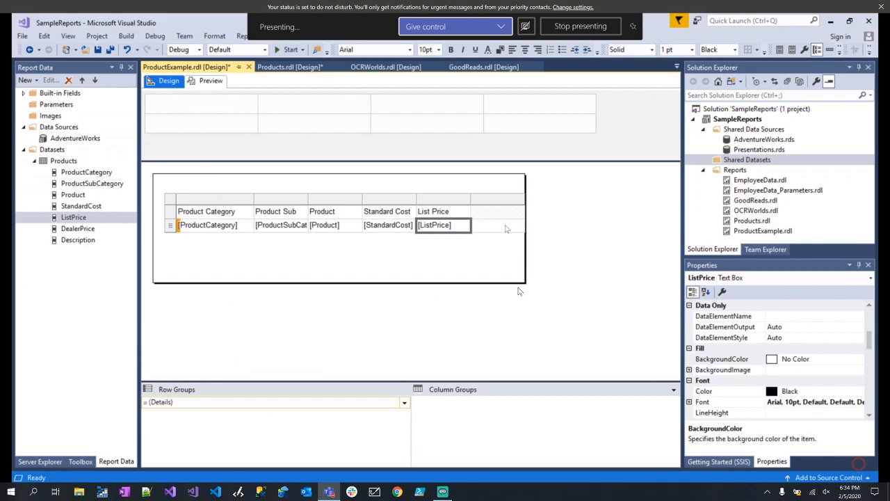
Insert a column before the empty last one and fill the two empty columns with the DealerPrice and Description fields.
{"action": "right_click", "coordinate": [488, 200]}
{"action": "mouse_move", "coordinate": [548, 206]}
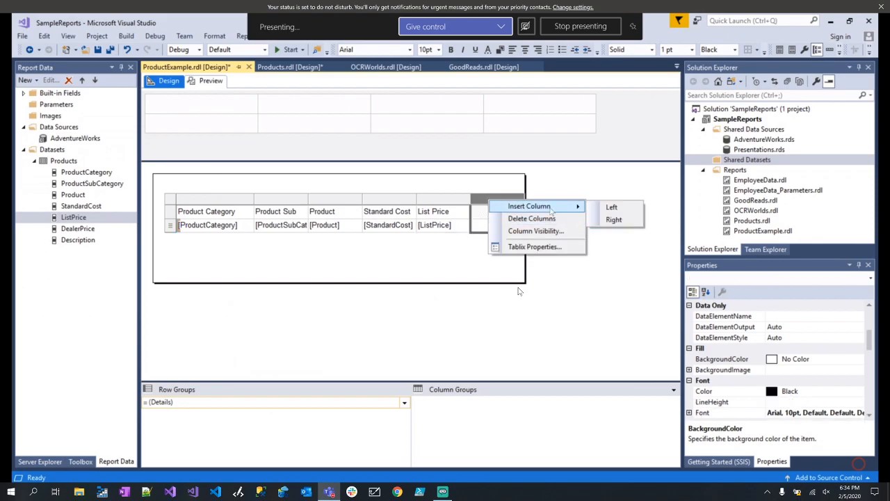
{"action": "left_click", "coordinate": [608, 207]}
{"action": "left_click_drag", "start_coordinate": [104, 229], "coordinate": [487, 230]}
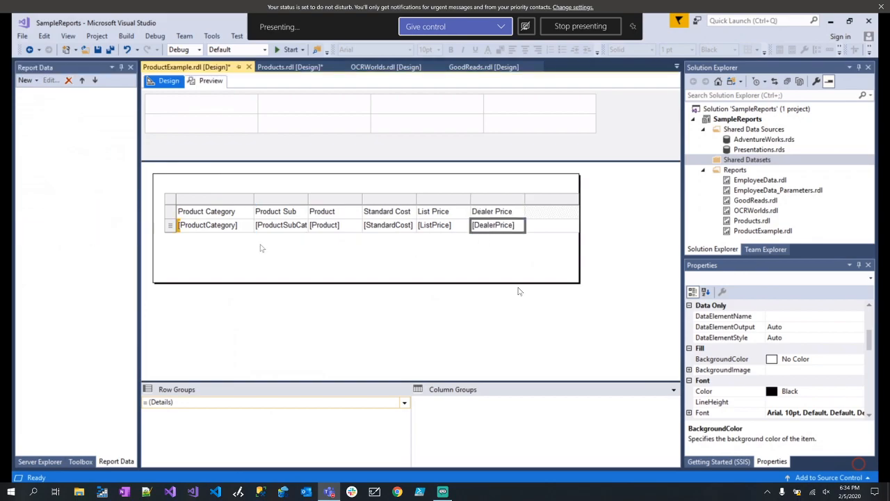
{"action": "left_click", "coordinate": [92, 240]}
{"action": "left_click_drag", "start_coordinate": [91, 241], "coordinate": [495, 263]}
Move the whole table horizontally against the left edge of the report body.
{"action": "left_click", "coordinate": [182, 211]}
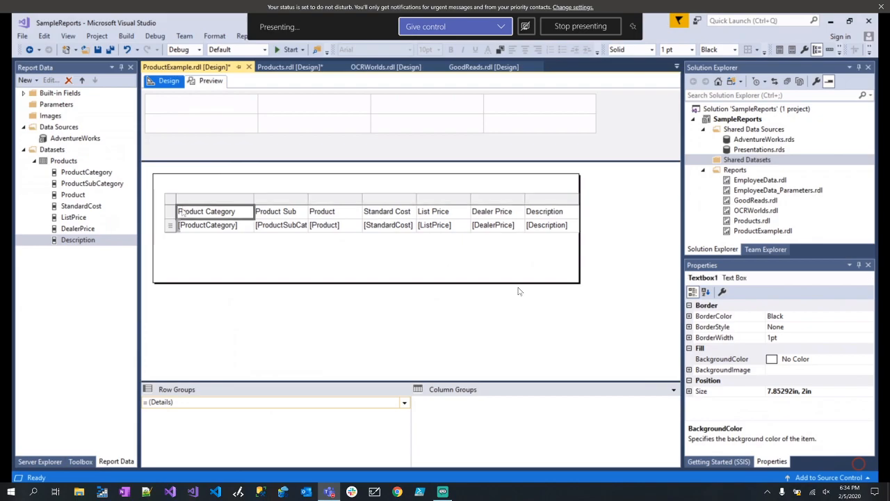
{"action": "left_click", "coordinate": [174, 204]}
{"action": "left_click_drag", "start_coordinate": [182, 206], "coordinate": [159, 206]}
{"action": "left_click", "coordinate": [178, 192]}
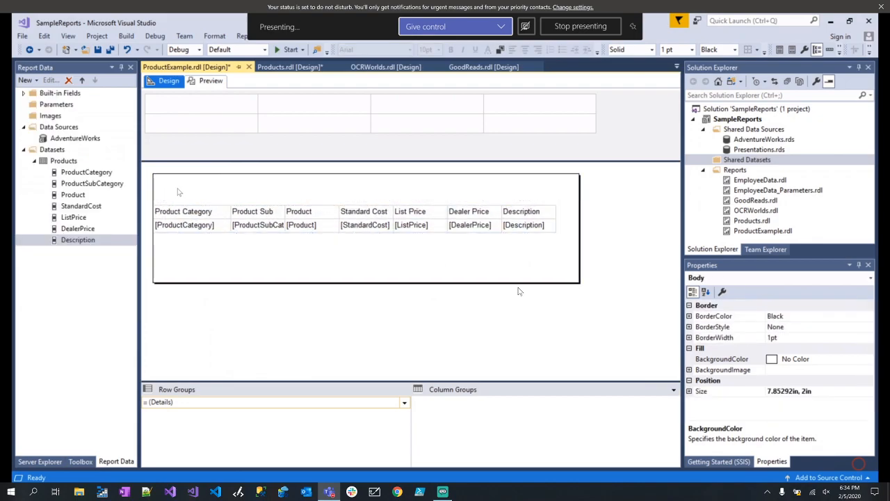
Preview the report, look through the product rows on its first page, and return to the design view.
{"action": "left_click", "coordinate": [210, 81]}
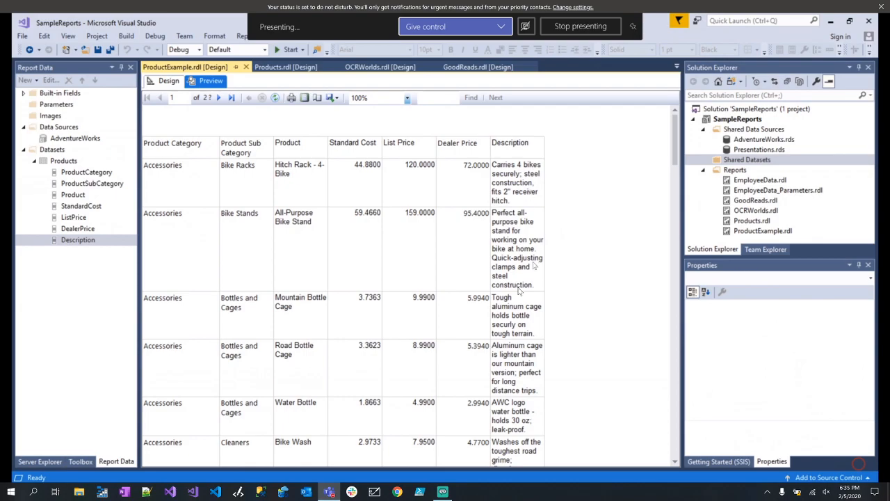
{"action": "scroll", "coordinate": [147, 334], "scroll_direction": "down", "scroll_amount": 5}
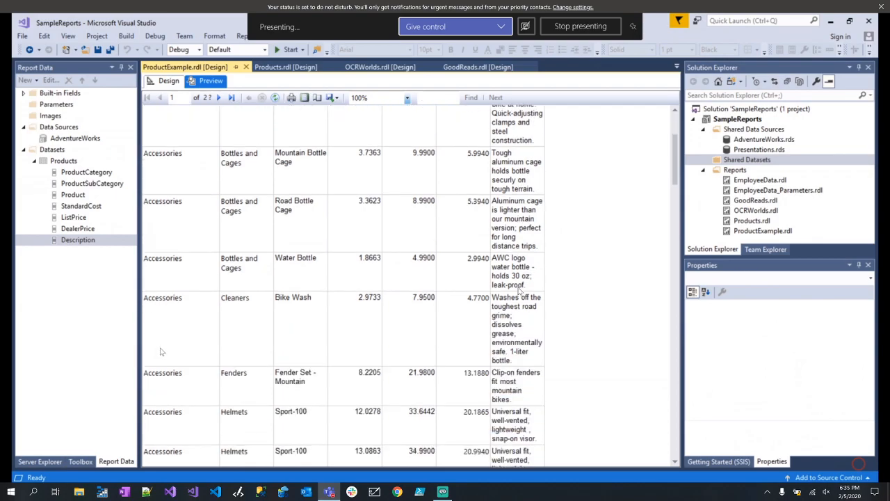
{"action": "scroll", "coordinate": [198, 345], "scroll_direction": "up", "scroll_amount": 5}
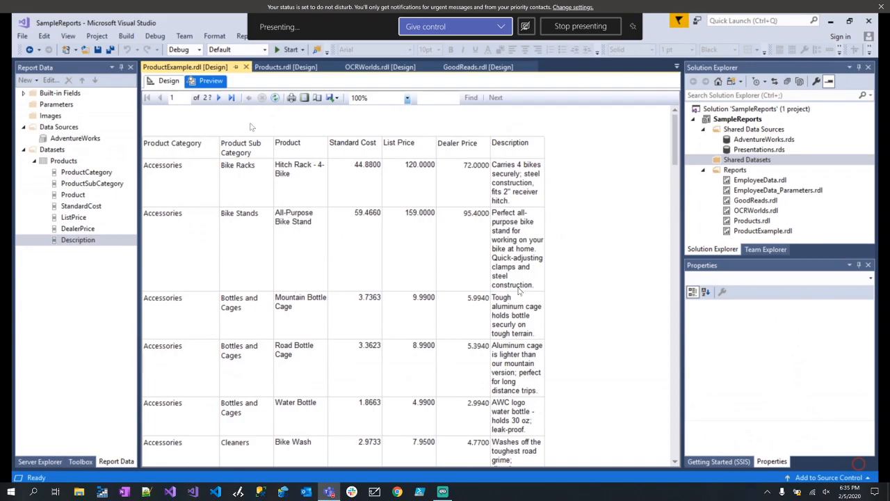
{"action": "left_click", "coordinate": [167, 81]}
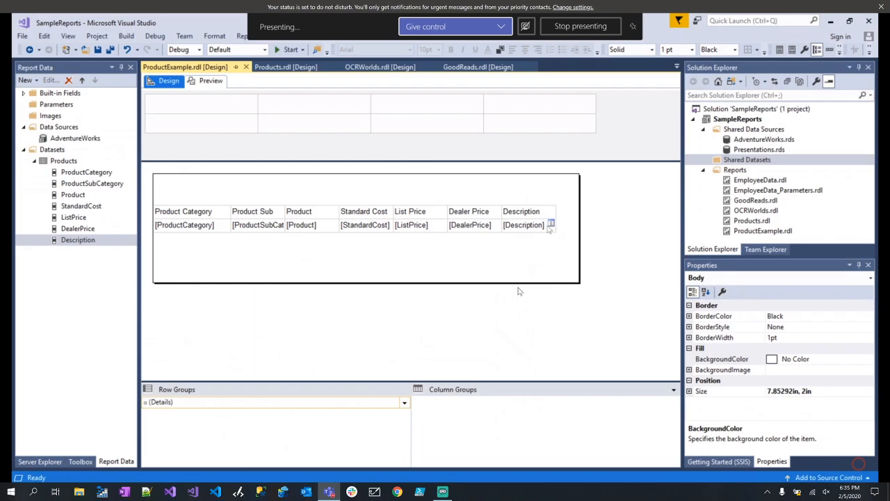
Widen the report body to about 9.38 in and stretch the Description column almost to its edge.
{"action": "left_click_drag", "start_coordinate": [579, 243], "coordinate": [663, 243]}
{"action": "left_click", "coordinate": [511, 210]}
{"action": "left_click", "coordinate": [549, 199]}
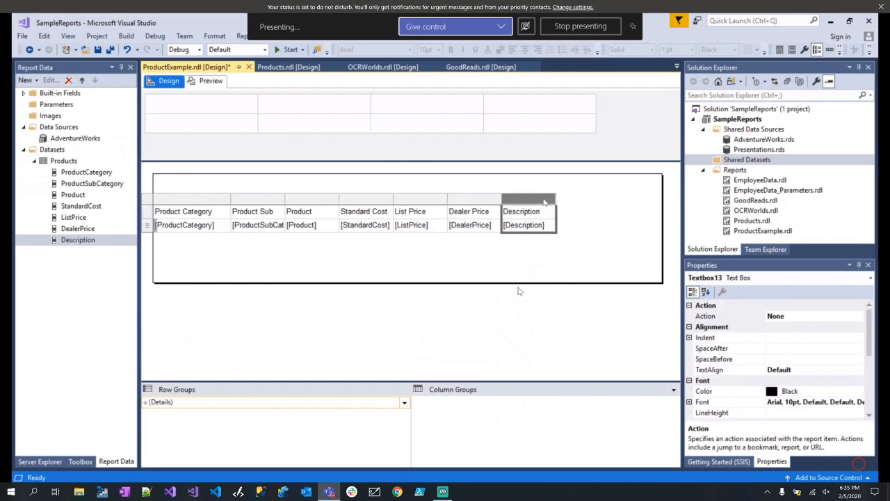
{"action": "left_click_drag", "start_coordinate": [555, 210], "coordinate": [657, 209]}
{"action": "left_click", "coordinate": [537, 267]}
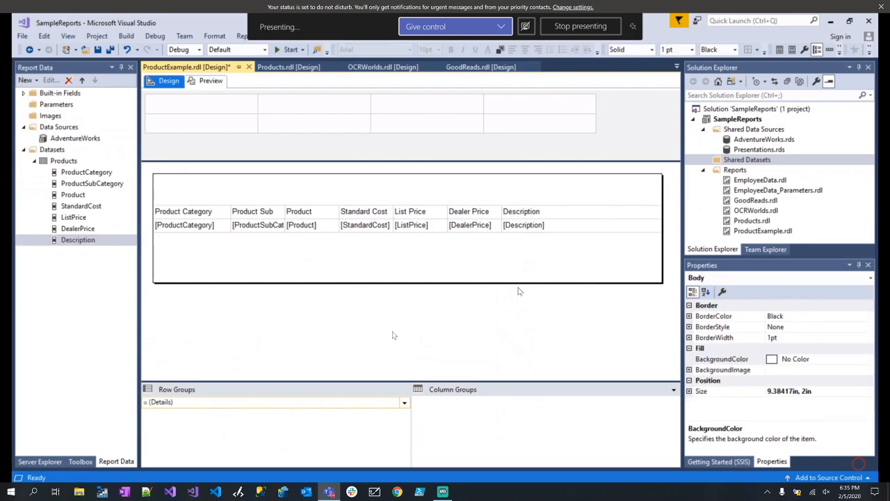
Make the text of the table's whole header row bold.
{"action": "left_click", "coordinate": [215, 216]}
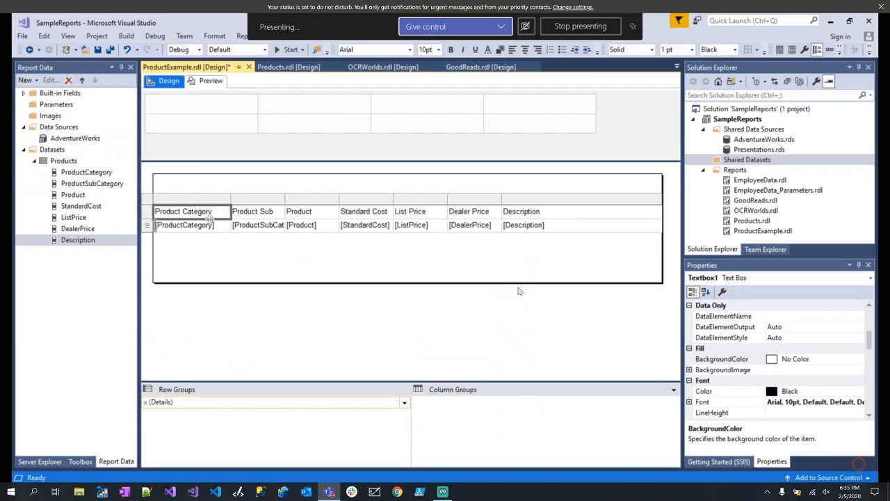
{"action": "left_click", "coordinate": [147, 212]}
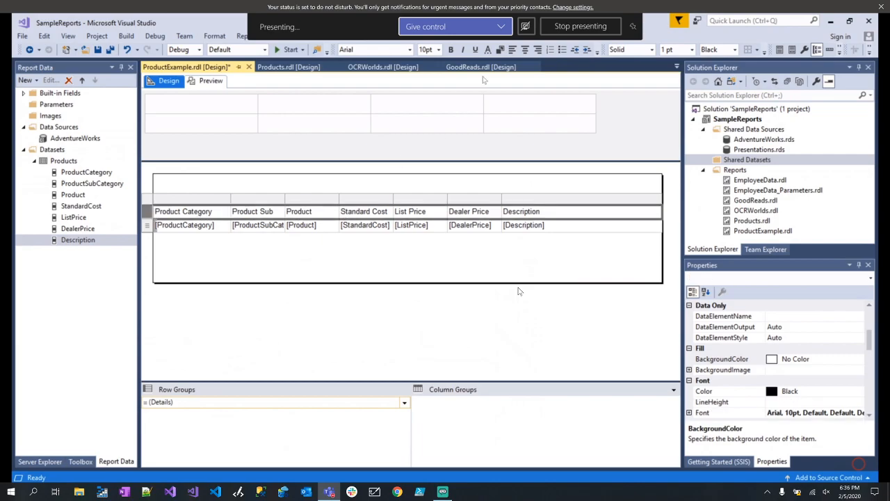
{"action": "left_click", "coordinate": [451, 49]}
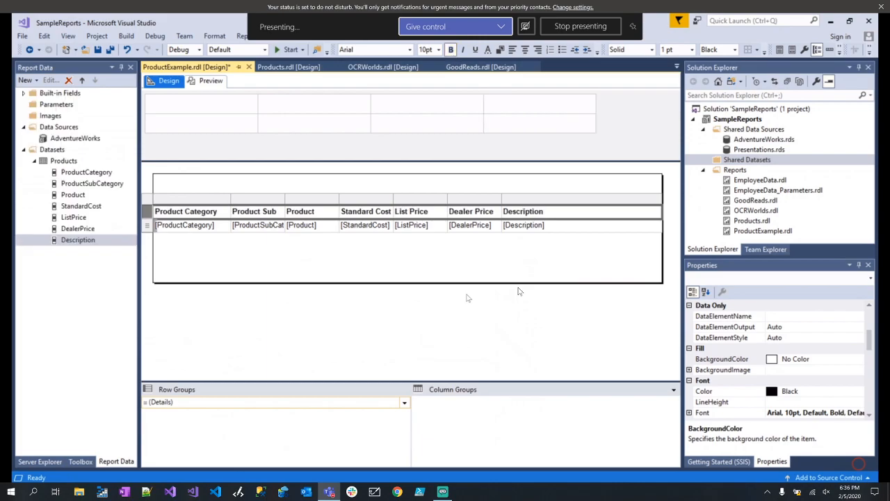
{"action": "left_click", "coordinate": [424, 273]}
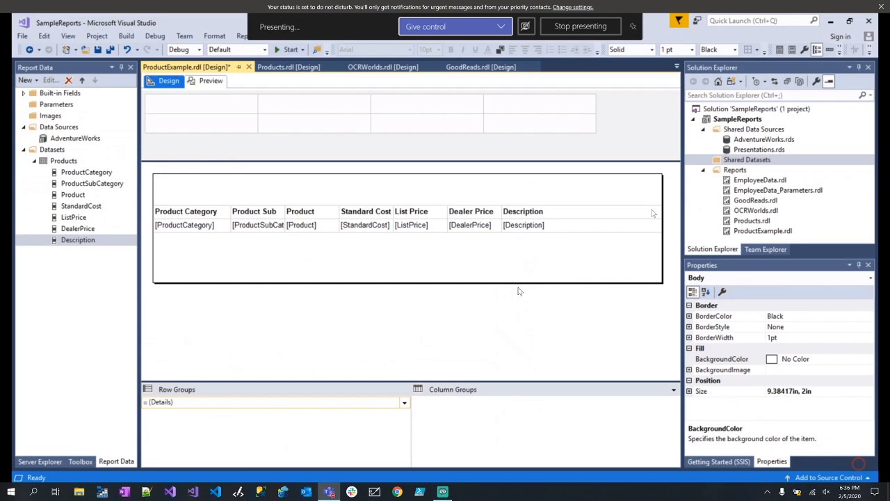
Set the background color of all header cells, from Product Category to Description, to LightGrey.
{"action": "left_click", "coordinate": [616, 215]}
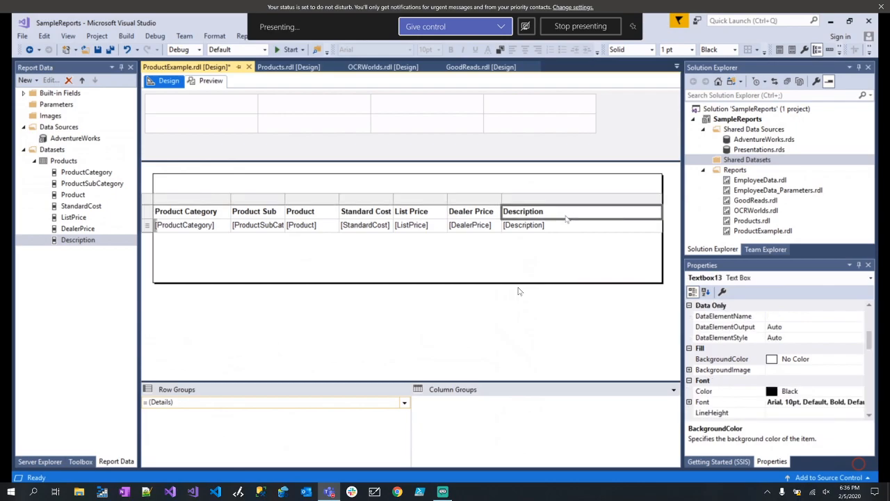
{"action": "left_click", "coordinate": [223, 216], "text": "shift"}
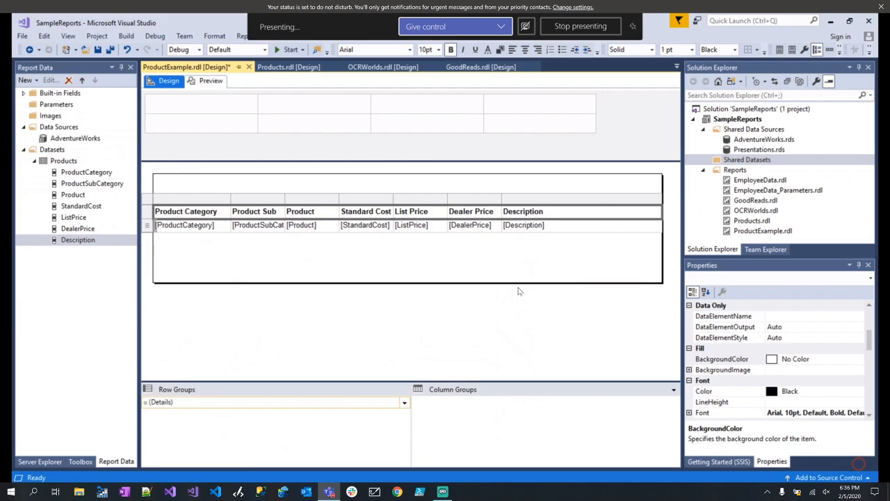
{"action": "left_click", "coordinate": [826, 359]}
{"action": "left_click", "coordinate": [859, 359]}
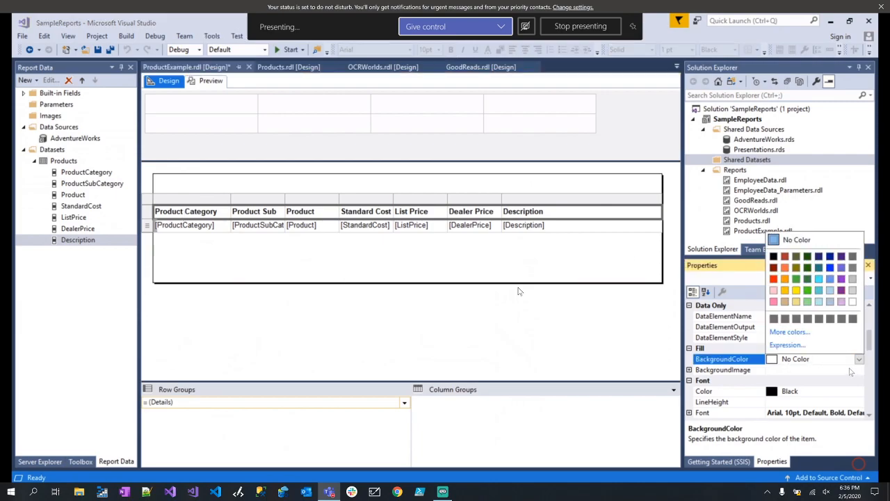
{"action": "left_click", "coordinate": [852, 291]}
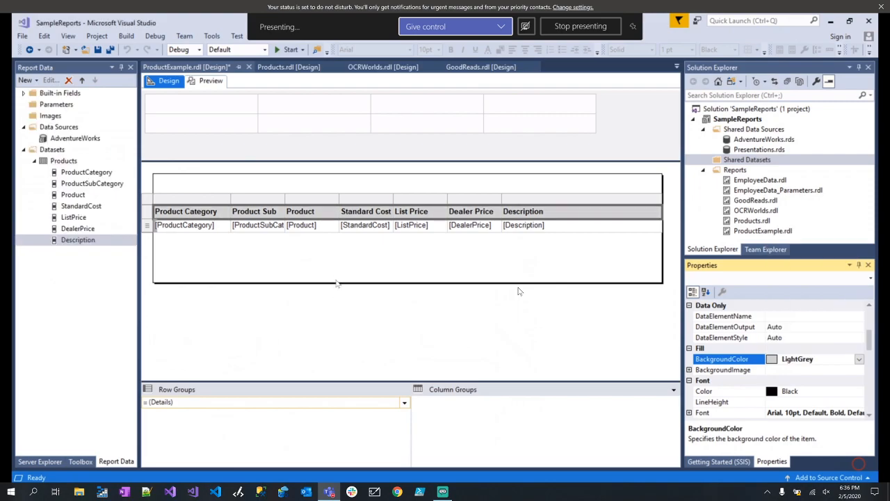
{"action": "left_click", "coordinate": [338, 282]}
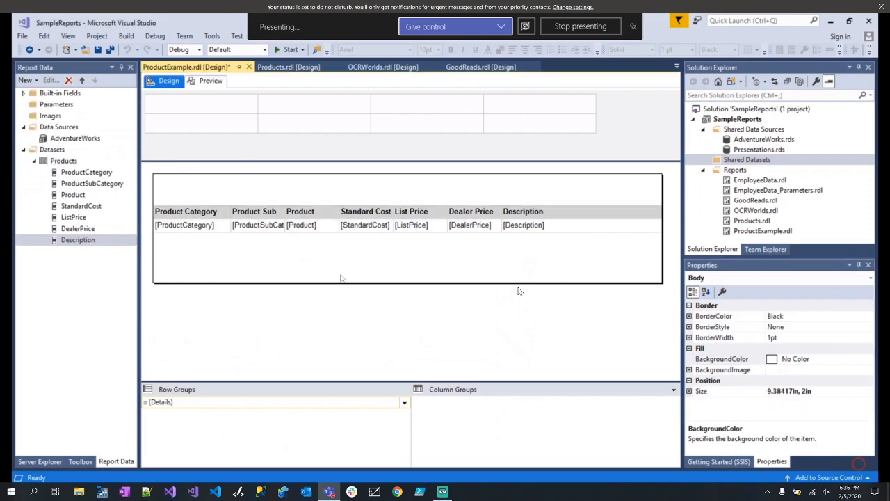
{"action": "left_click", "coordinate": [315, 219]}
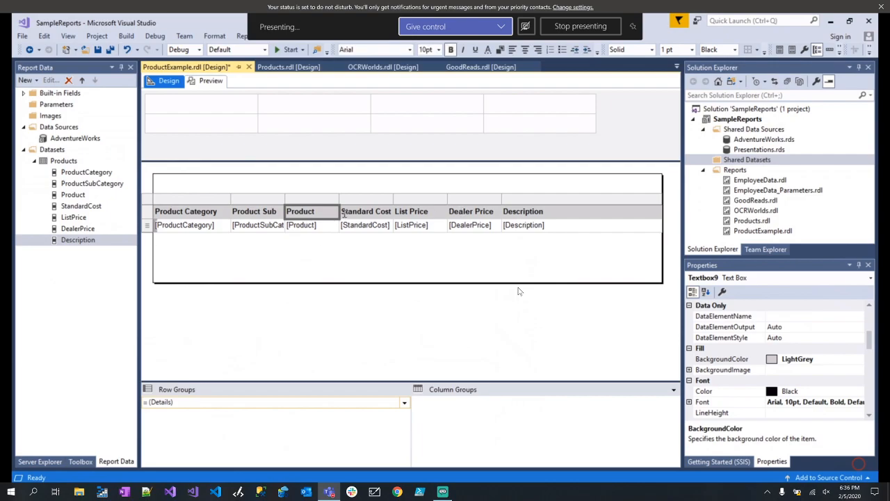
{"action": "right_click", "coordinate": [333, 218]}
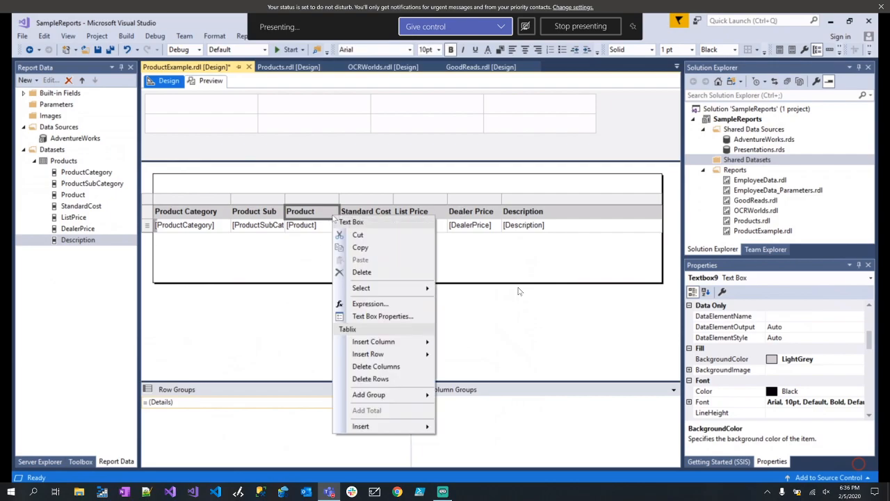
{"action": "left_click", "coordinate": [367, 317]}
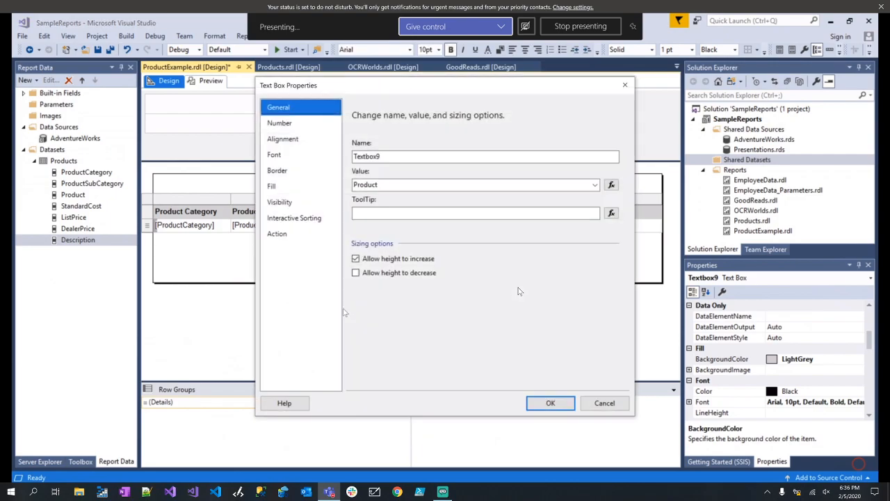
{"action": "left_click", "coordinate": [604, 403]}
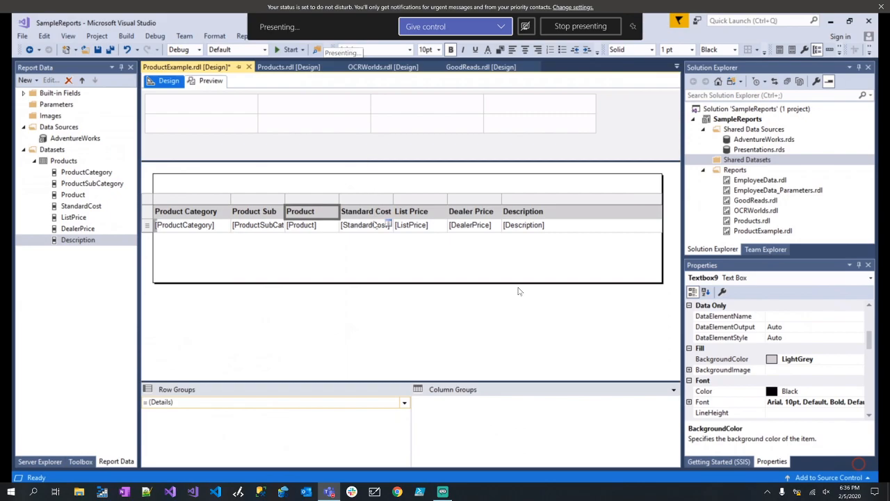
Format the StandardCost data cell as Currency through its text box properties.
{"action": "left_click", "coordinate": [374, 230]}
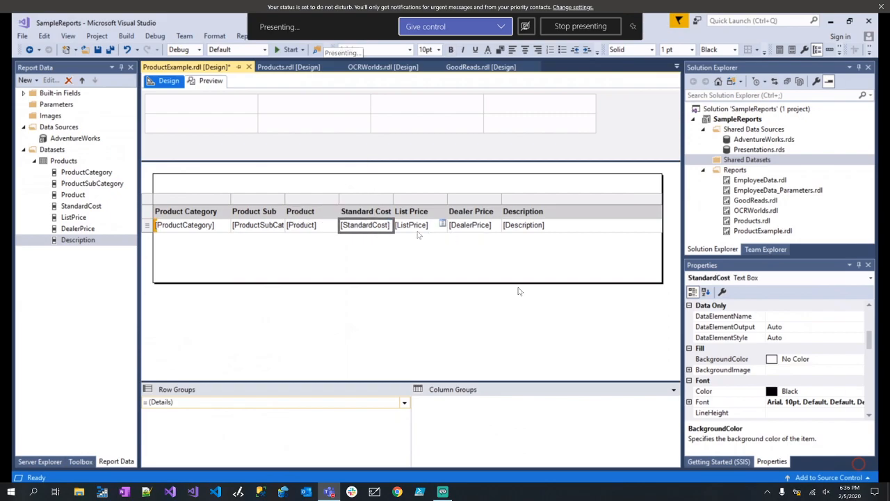
{"action": "right_click", "coordinate": [382, 232]}
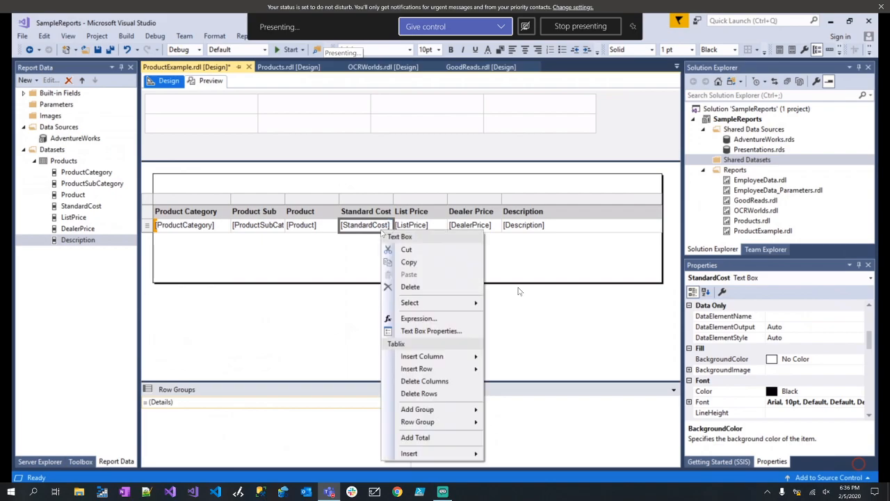
{"action": "left_click", "coordinate": [411, 333]}
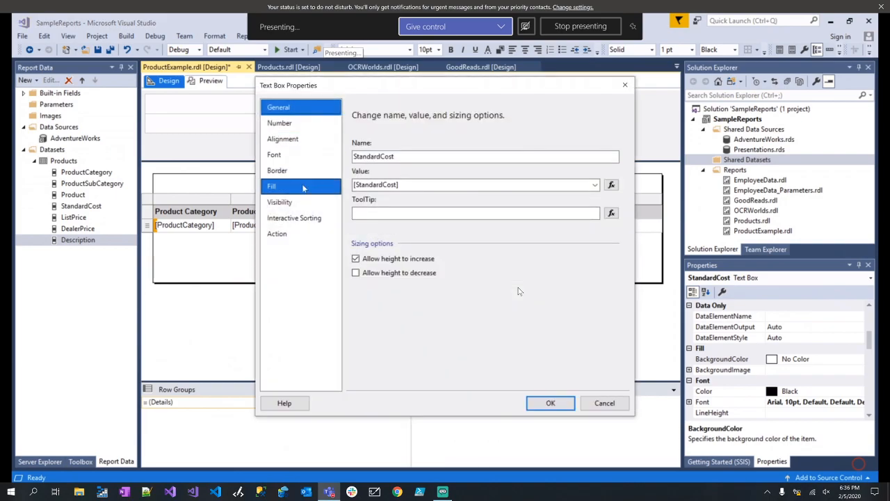
{"action": "left_click", "coordinate": [292, 123]}
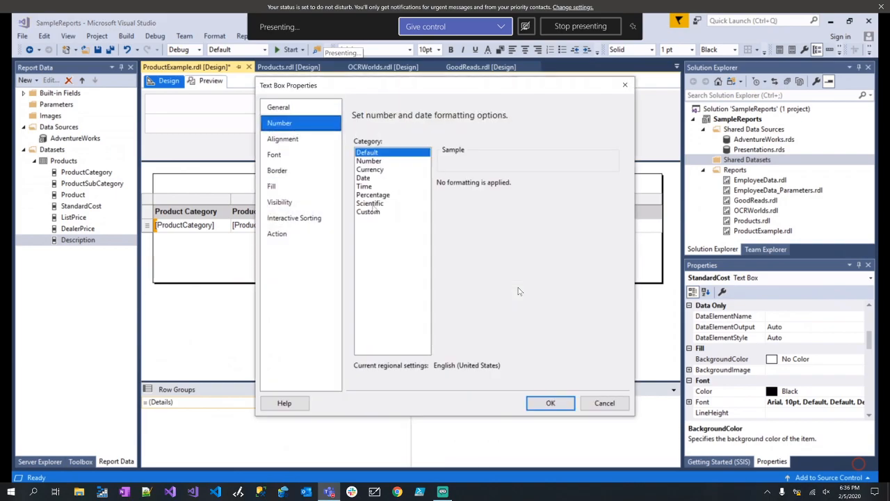
{"action": "left_click", "coordinate": [375, 170]}
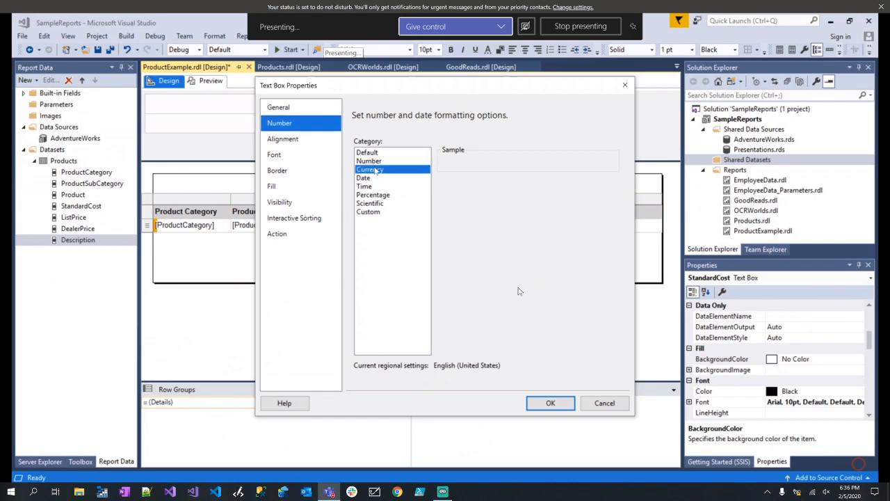
{"action": "left_click", "coordinate": [541, 404]}
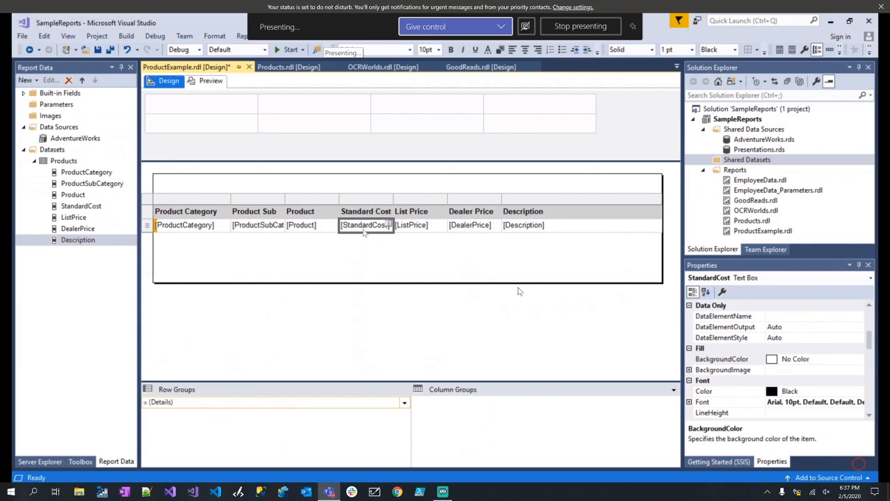
Copy the StandardCost cell's format string '$'0.00;('$'0.00) to the ListPrice and DealerPrice data cells, and check the result in the report preview.
{"action": "scroll", "coordinate": [856, 387], "scroll_direction": "down", "scroll_amount": 8}
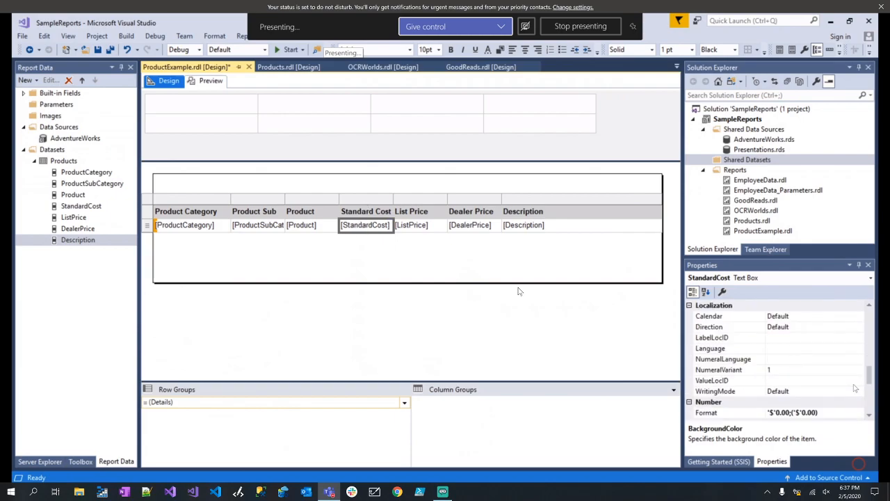
{"action": "scroll", "coordinate": [855, 388], "scroll_direction": "down", "scroll_amount": 1}
{"action": "left_click", "coordinate": [810, 381]}
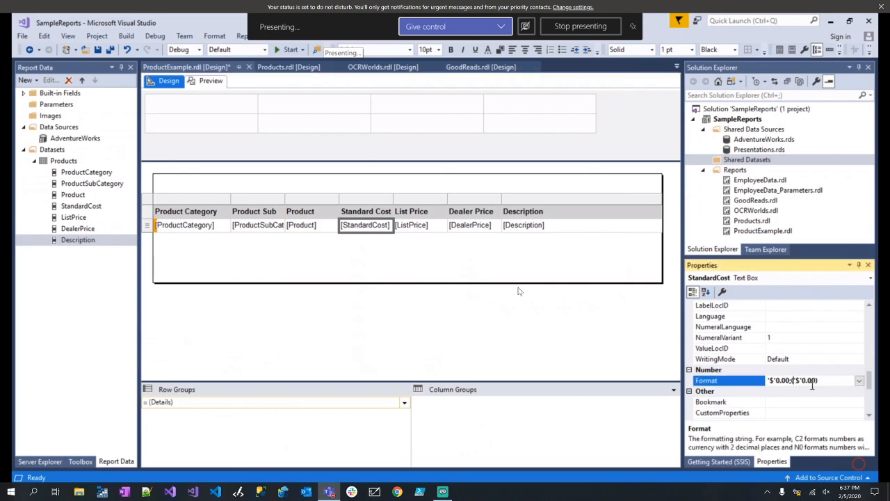
{"action": "left_click_drag", "start_coordinate": [822, 380], "coordinate": [730, 375]}
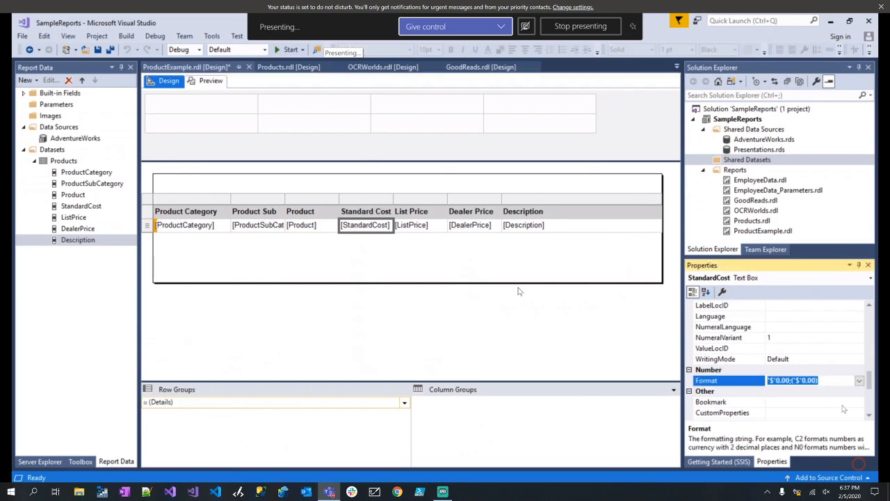
{"action": "left_click", "coordinate": [427, 230]}
{"action": "left_click", "coordinate": [497, 228], "text": "shift"}
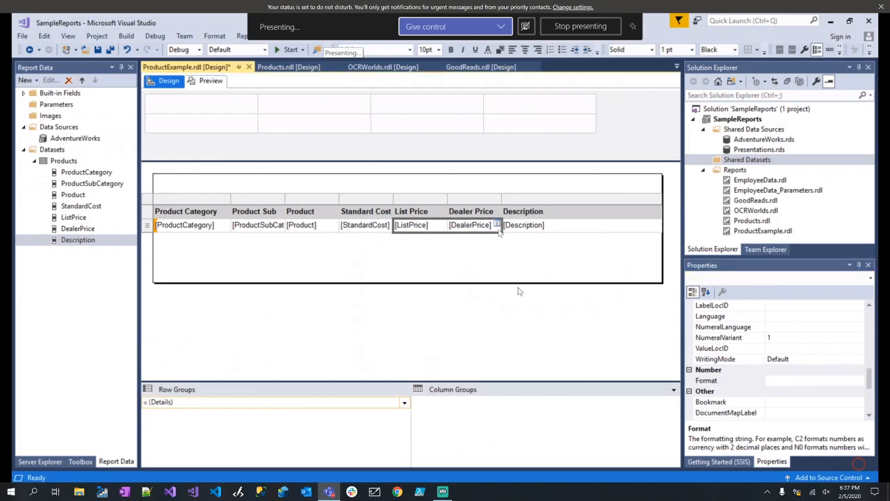
{"action": "left_click", "coordinate": [776, 380]}
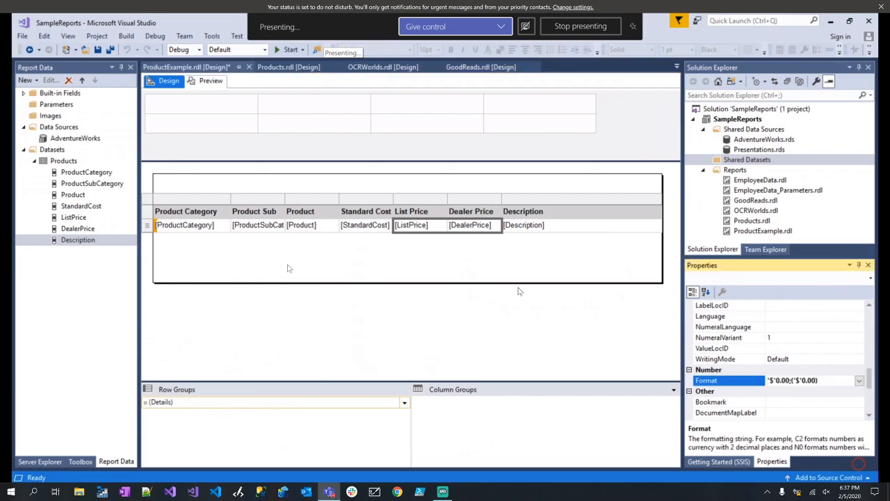
{"action": "left_click", "coordinate": [281, 291]}
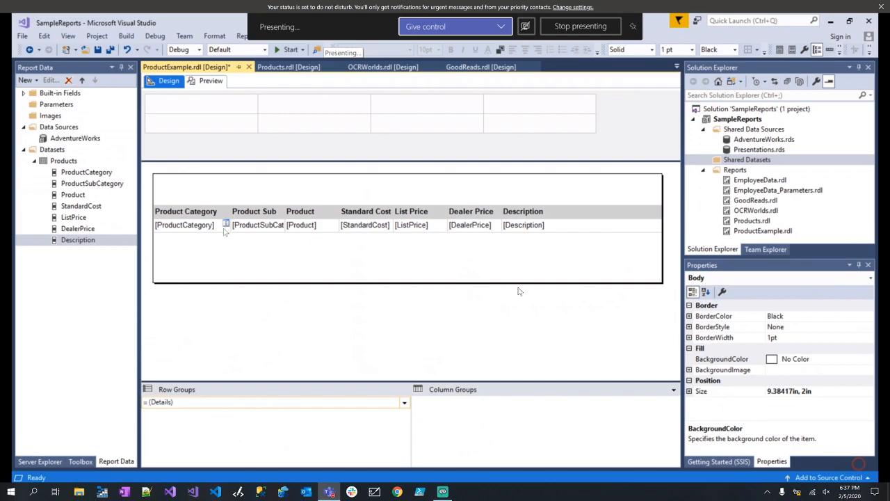
{"action": "left_click", "coordinate": [216, 87]}
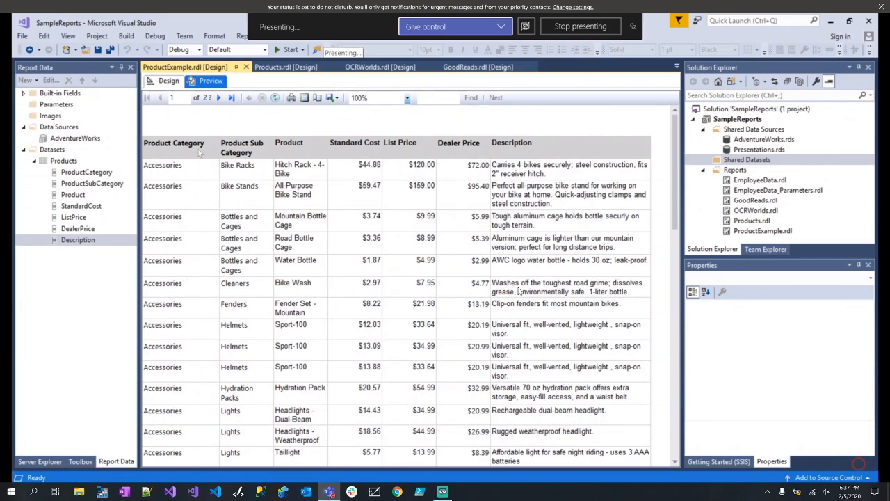
{"action": "left_click", "coordinate": [169, 81]}
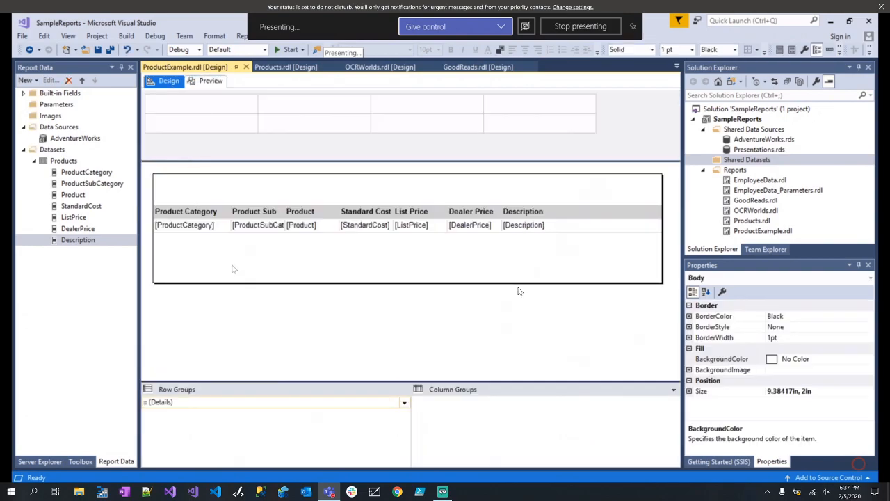
Add a parent row group above the table's Details group, grouped by [ProductCategory].
{"action": "left_click", "coordinate": [159, 210]}
{"action": "left_click", "coordinate": [157, 206]}
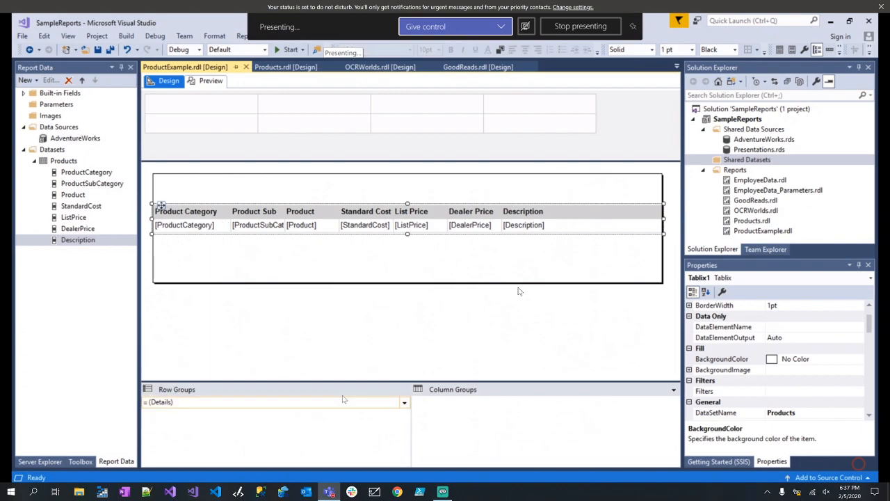
{"action": "left_click", "coordinate": [405, 403]}
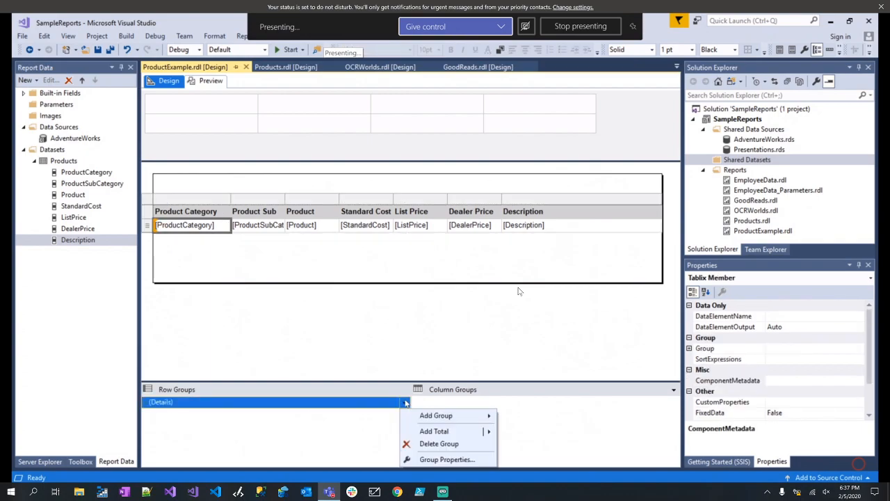
{"action": "mouse_move", "coordinate": [441, 413]}
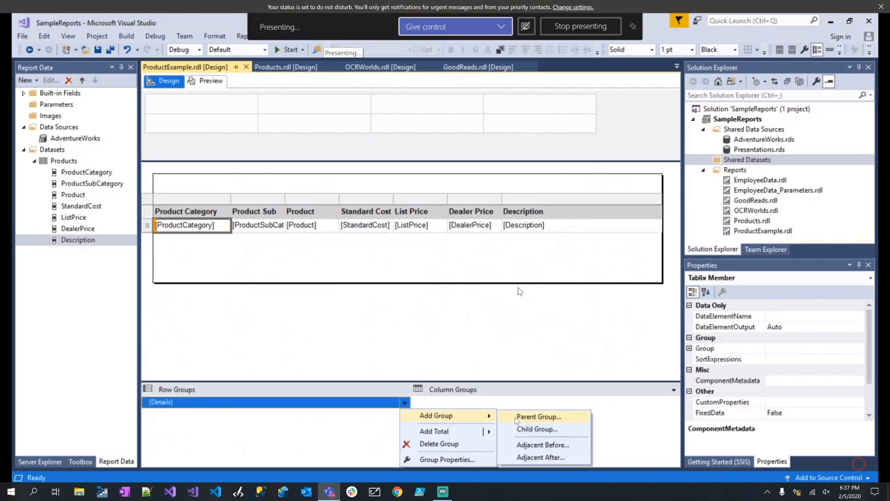
{"action": "left_click", "coordinate": [529, 417]}
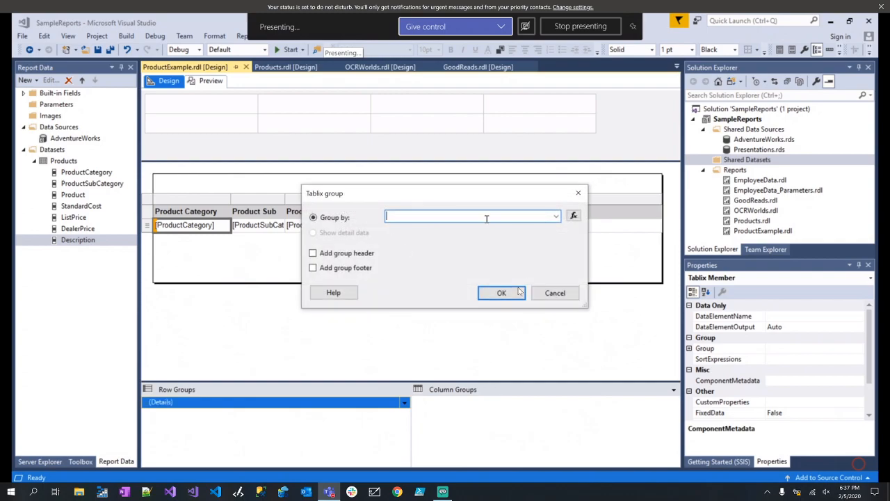
{"action": "left_click", "coordinate": [556, 217]}
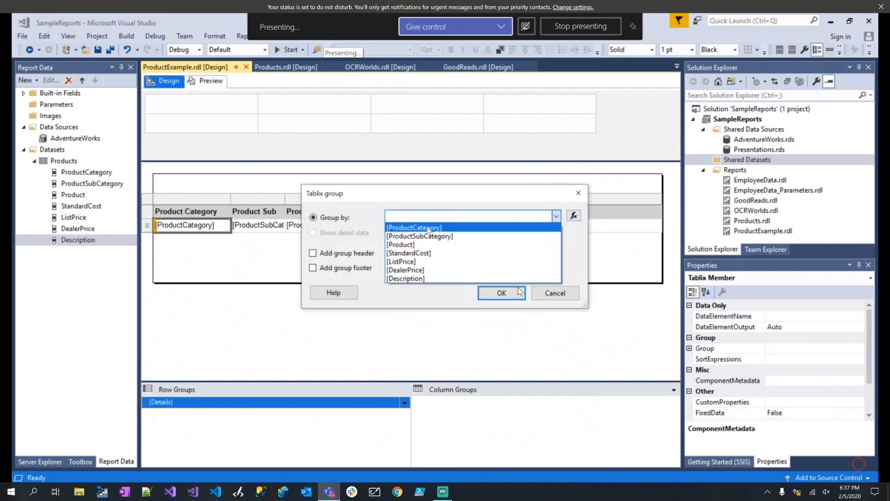
{"action": "left_click", "coordinate": [428, 228]}
{"action": "left_click", "coordinate": [485, 292]}
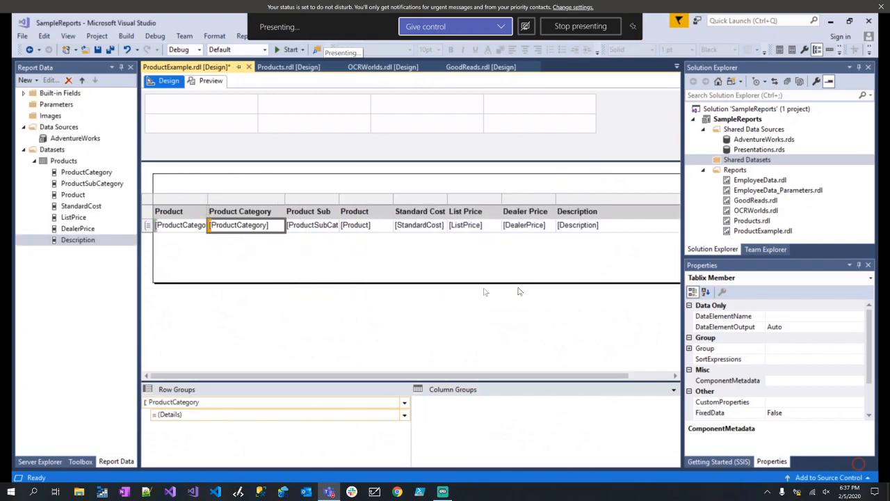
Add a child group by [ProductSubCategory] under the ProductCategory row group, and preview the report.
{"action": "left_click", "coordinate": [405, 403]}
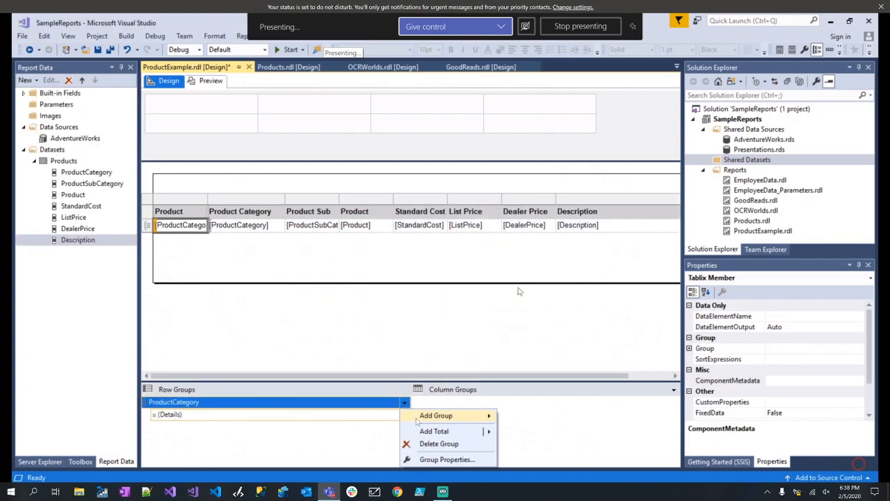
{"action": "mouse_move", "coordinate": [469, 420]}
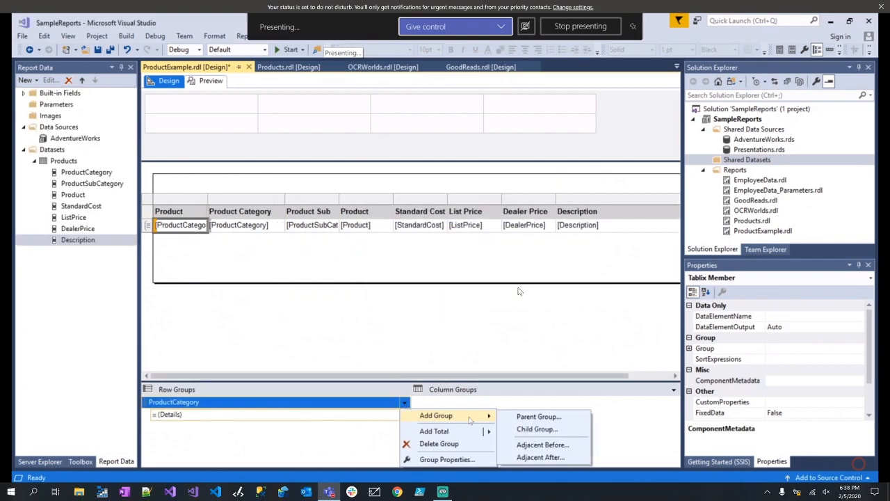
{"action": "left_click", "coordinate": [526, 429]}
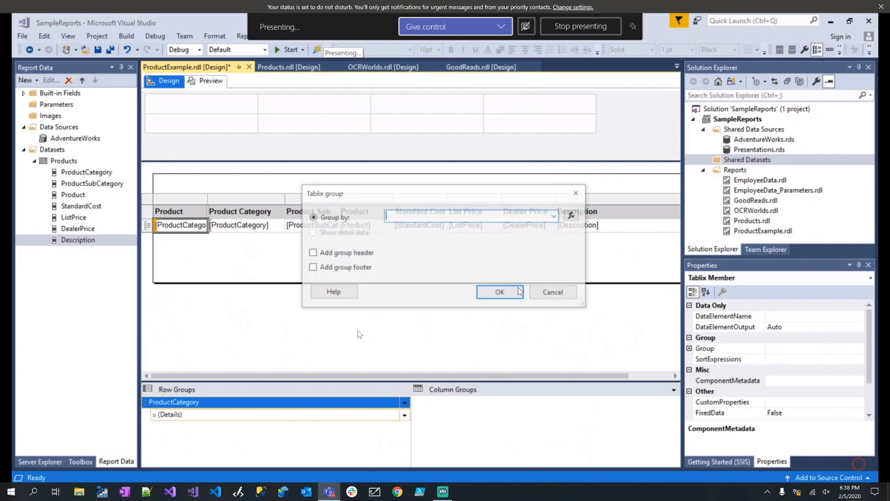
{"action": "left_click", "coordinate": [556, 215]}
{"action": "left_click", "coordinate": [424, 236]}
{"action": "left_click", "coordinate": [501, 293]}
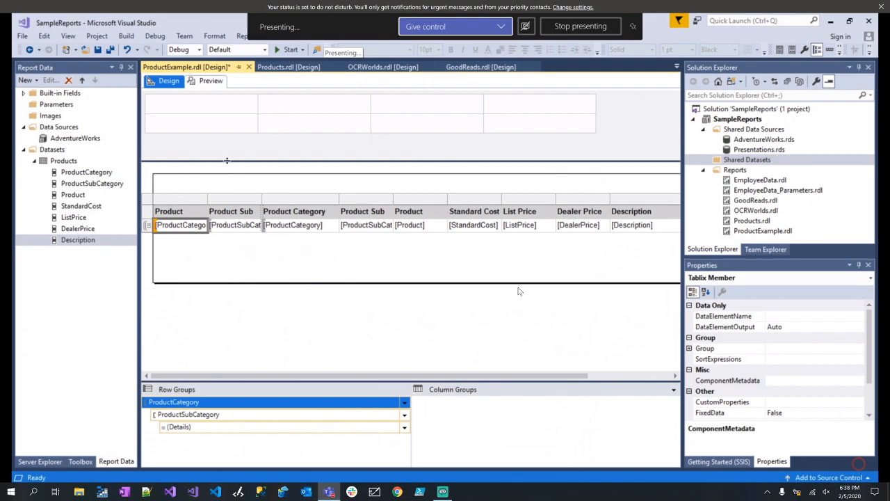
{"action": "left_click", "coordinate": [212, 81]}
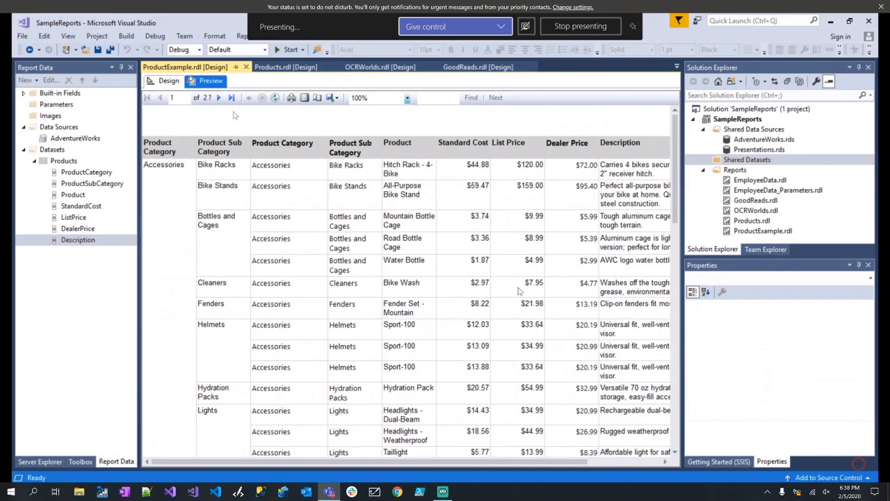
Delete the original Product Category and Product Sub Category columns that duplicate the group columns, and preview the report.
{"action": "left_click", "coordinate": [178, 81]}
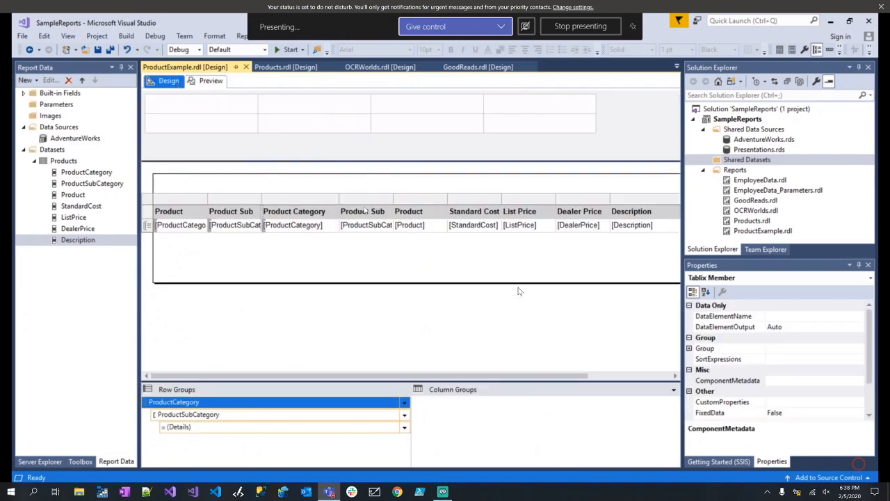
{"action": "right_click", "coordinate": [324, 202]}
{"action": "left_click", "coordinate": [359, 219]}
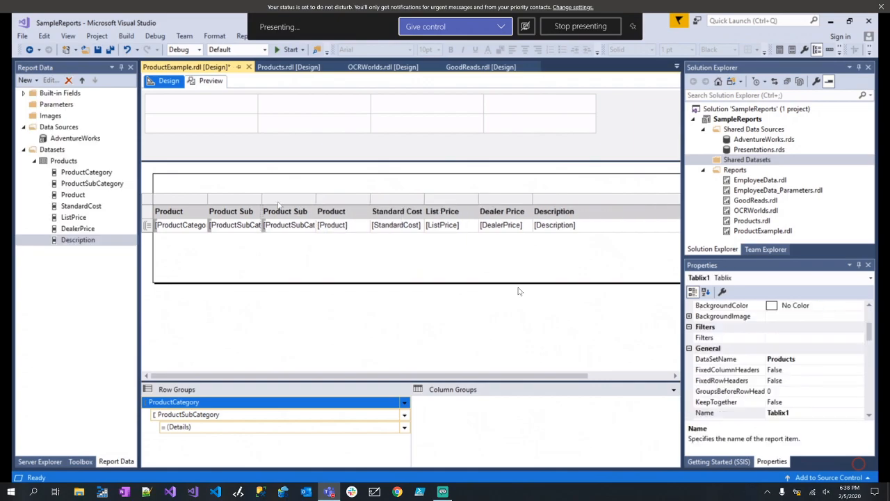
{"action": "right_click", "coordinate": [274, 203]}
{"action": "left_click", "coordinate": [308, 219]}
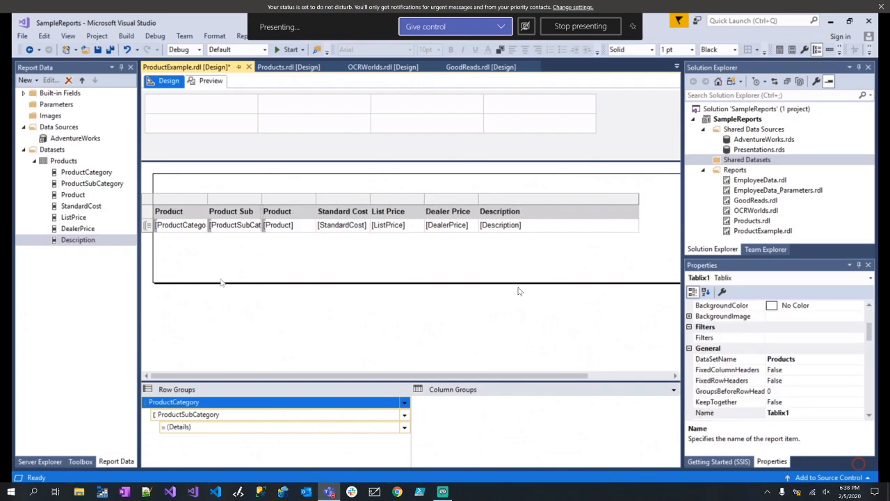
{"action": "left_click", "coordinate": [224, 286]}
{"action": "left_click", "coordinate": [209, 80]}
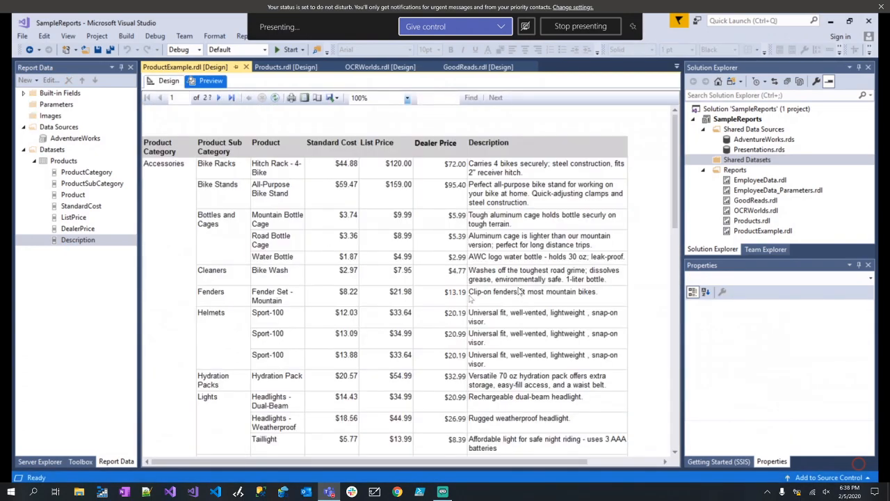
Draw a text box in the report body above the table, spanning roughly its first three columns.
{"action": "left_click", "coordinate": [170, 81]}
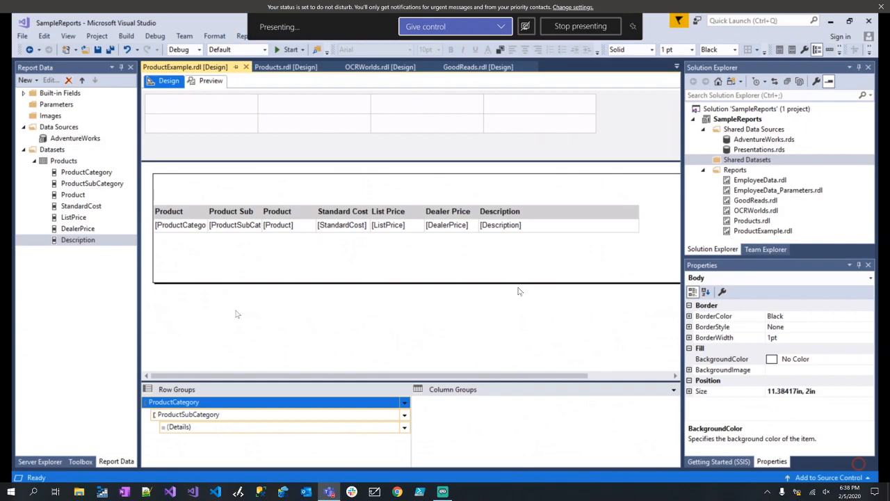
{"action": "left_click", "coordinate": [80, 461]}
{"action": "left_click", "coordinate": [66, 117]}
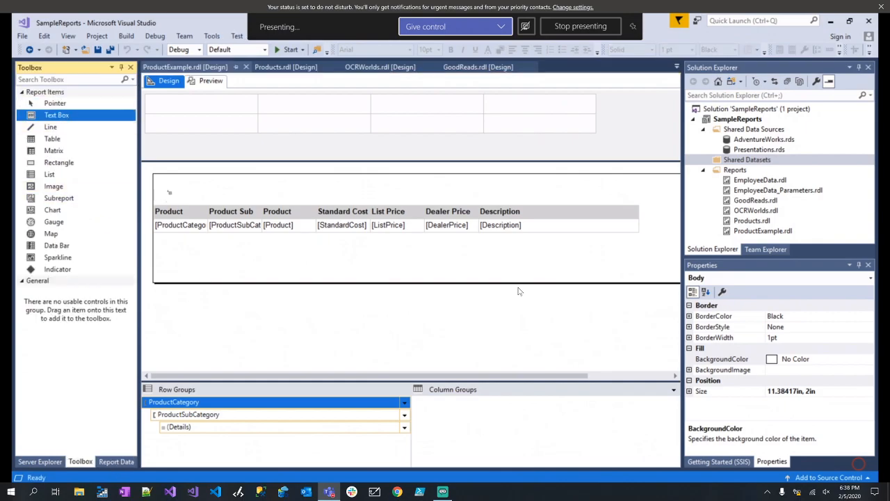
{"action": "mouse_move", "coordinate": [164, 183]}
{"action": "left_mouse_down"}
{"action": "mouse_move", "coordinate": [180, 196]}
{"action": "mouse_move", "coordinate": [334, 189]}
{"action": "left_mouse_up"}
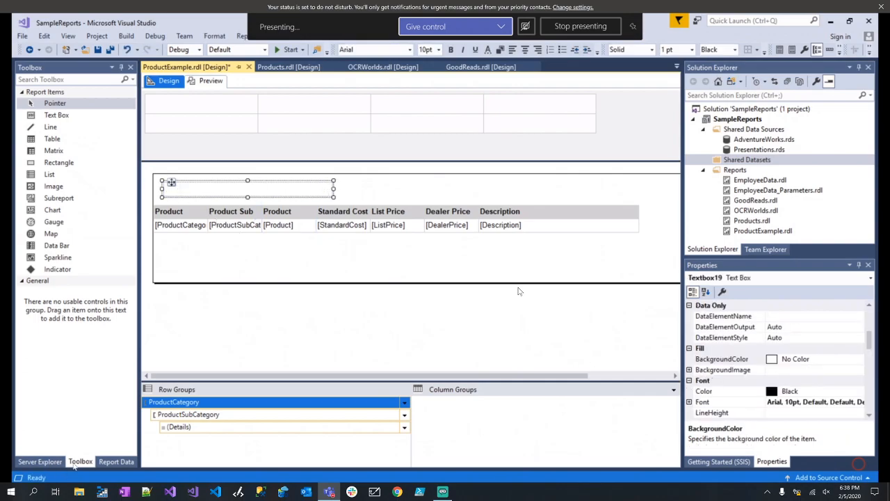
Place the built-in Execution Time field in the text box above the table, and preview the report.
{"action": "left_click", "coordinate": [116, 461]}
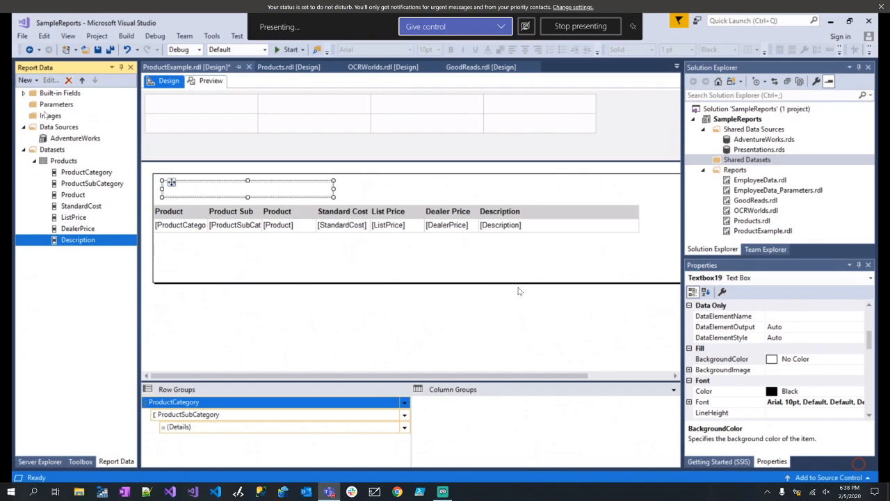
{"action": "left_click_drag", "start_coordinate": [43, 107], "coordinate": [192, 191]}
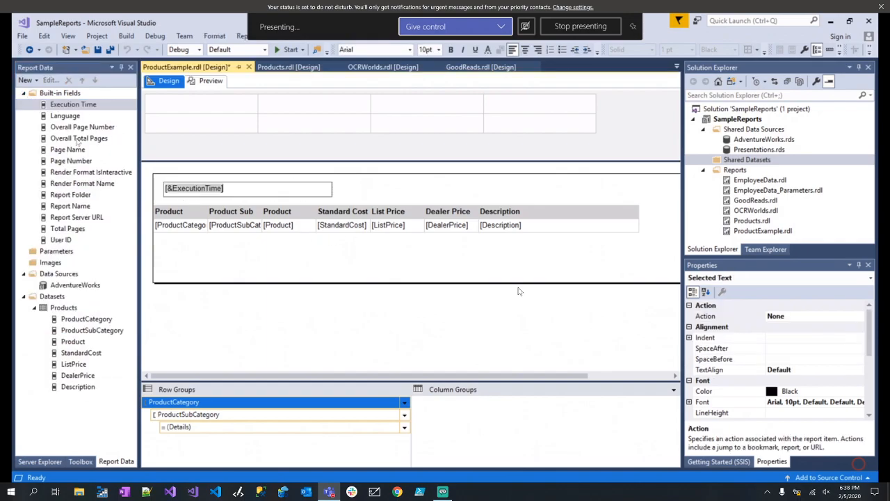
{"action": "left_click", "coordinate": [401, 181]}
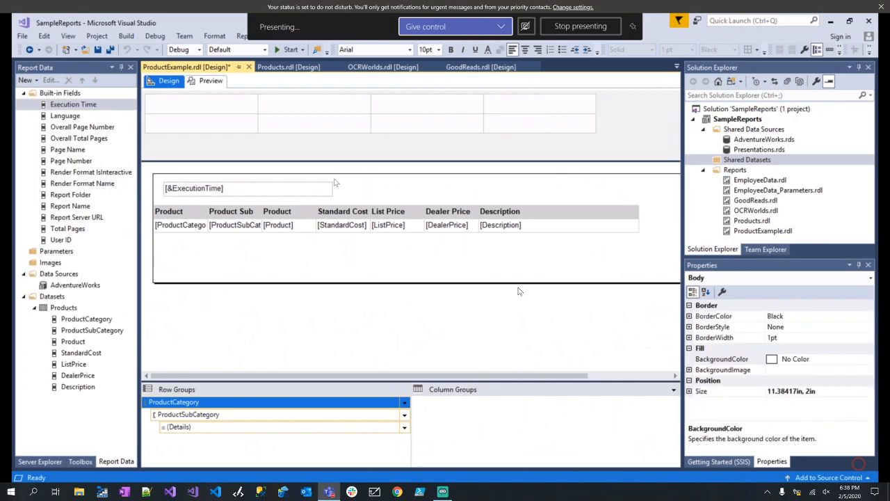
{"action": "left_click", "coordinate": [211, 81]}
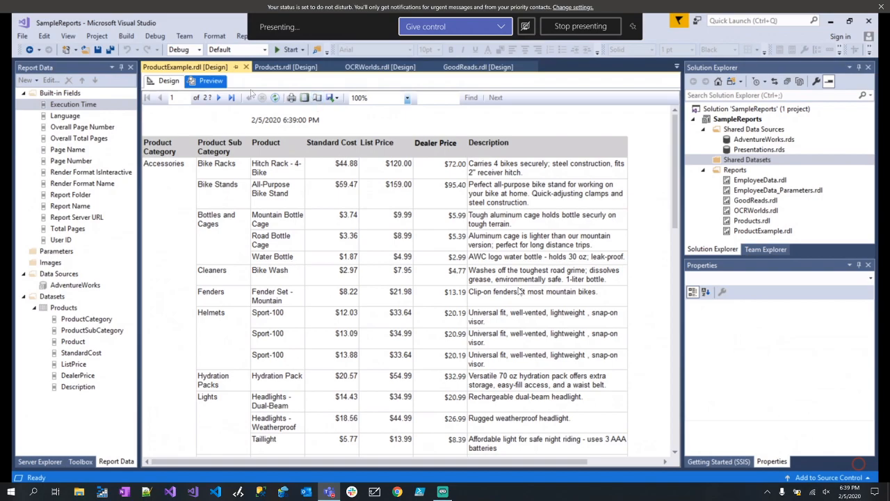
Open the sorting options in the table's Tablix Properties from the report design and add a sort level.
{"action": "left_click", "coordinate": [168, 81]}
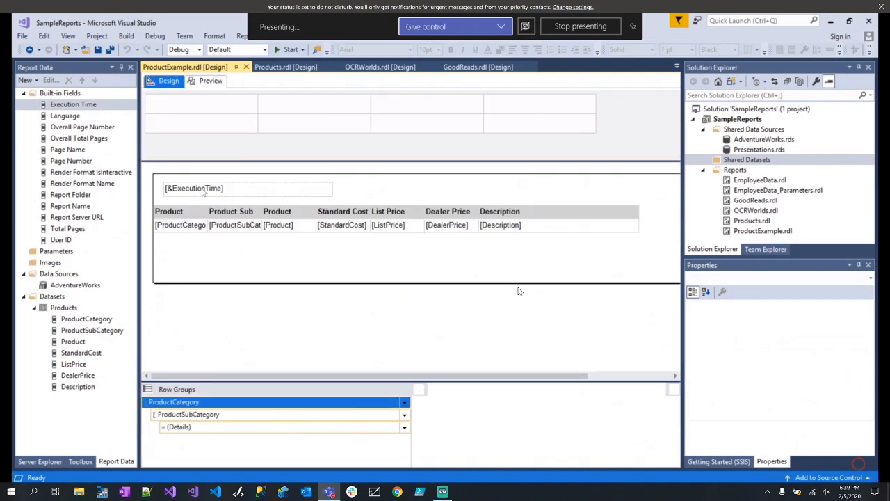
{"action": "left_click", "coordinate": [170, 225]}
{"action": "right_click", "coordinate": [151, 201]}
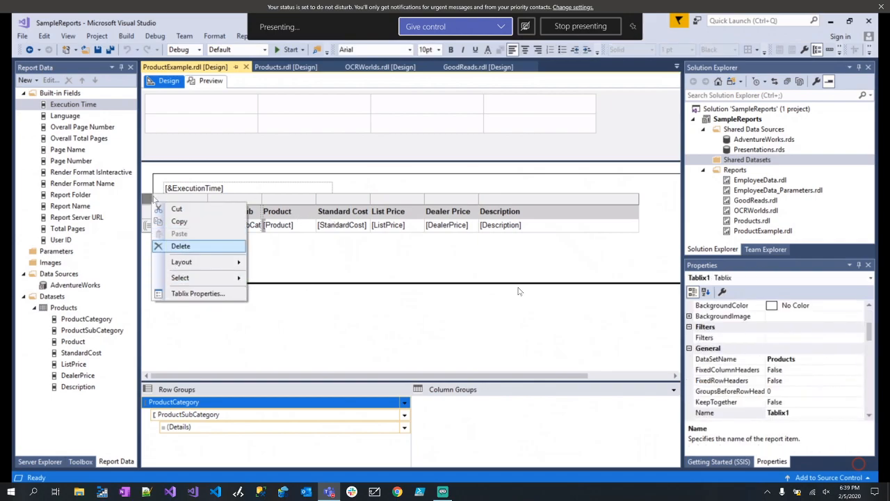
{"action": "left_click", "coordinate": [425, 272]}
{"action": "double_click", "coordinate": [164, 224]}
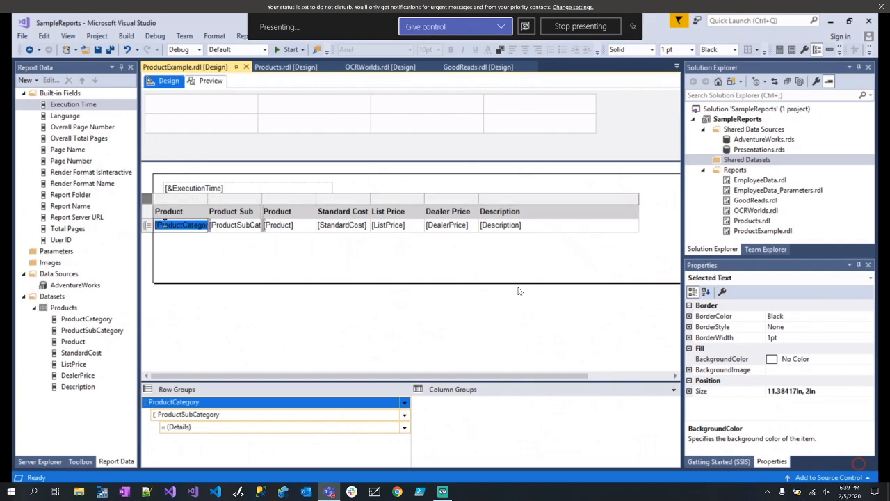
{"action": "right_click", "coordinate": [151, 201]}
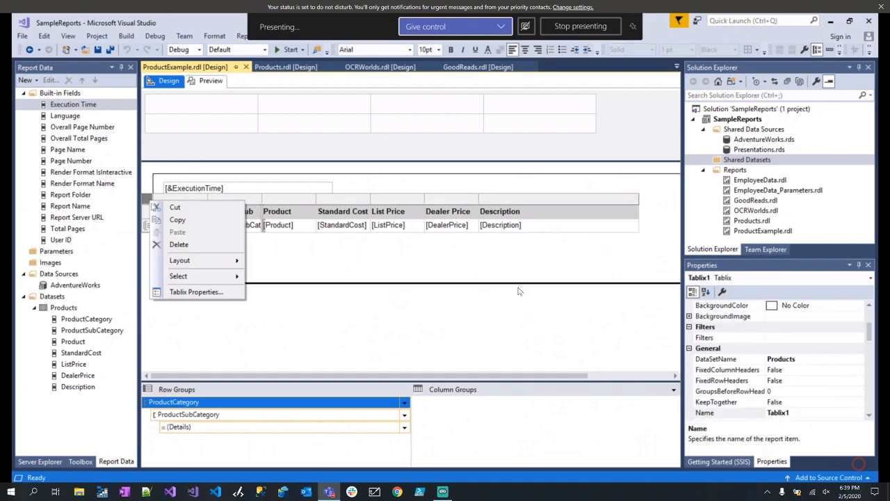
{"action": "left_click", "coordinate": [188, 291]}
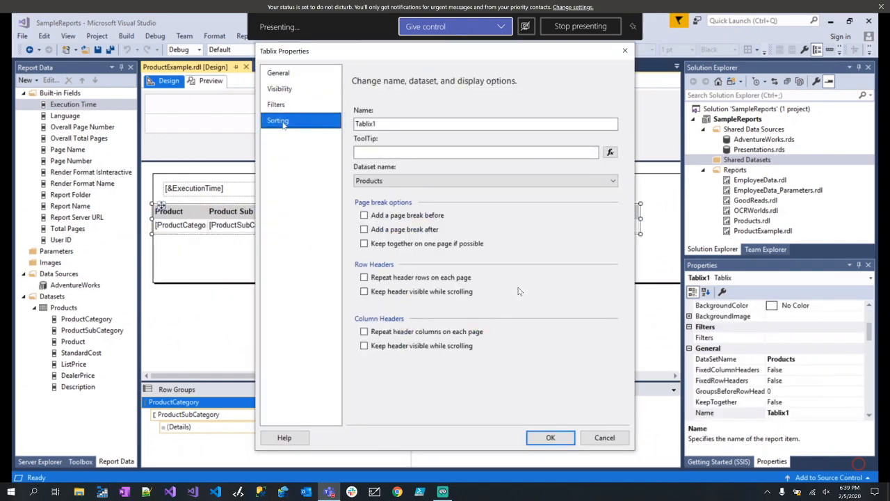
{"action": "left_click", "coordinate": [279, 121]}
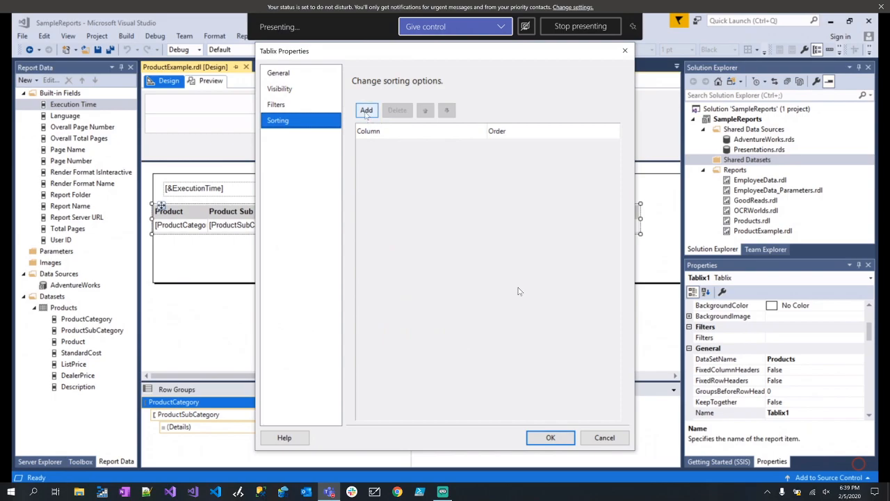
{"action": "left_click", "coordinate": [367, 111]}
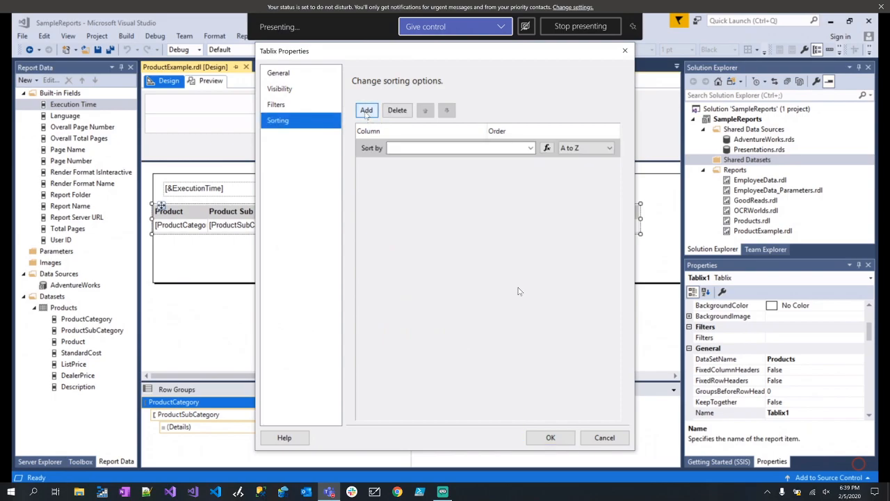
Try sorting the table by [Product] with a second, empty sort level, and delete the [Product] level.
{"action": "left_click", "coordinate": [530, 148]}
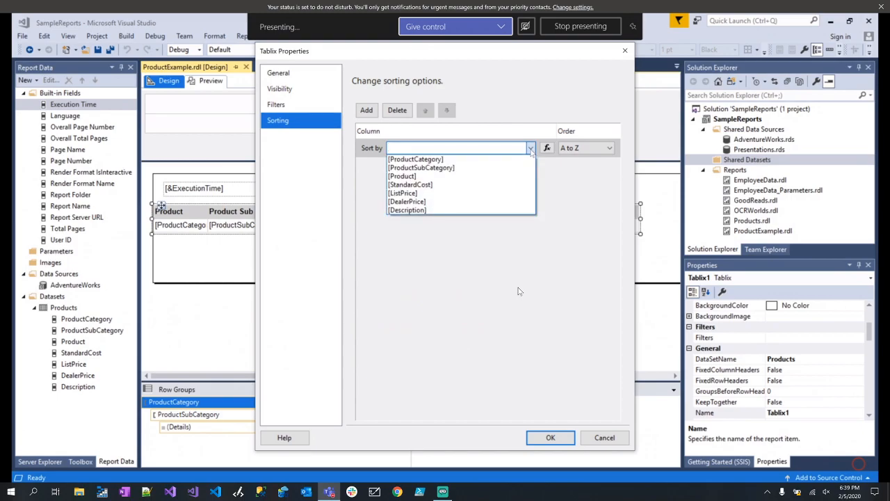
{"action": "left_click", "coordinate": [438, 178]}
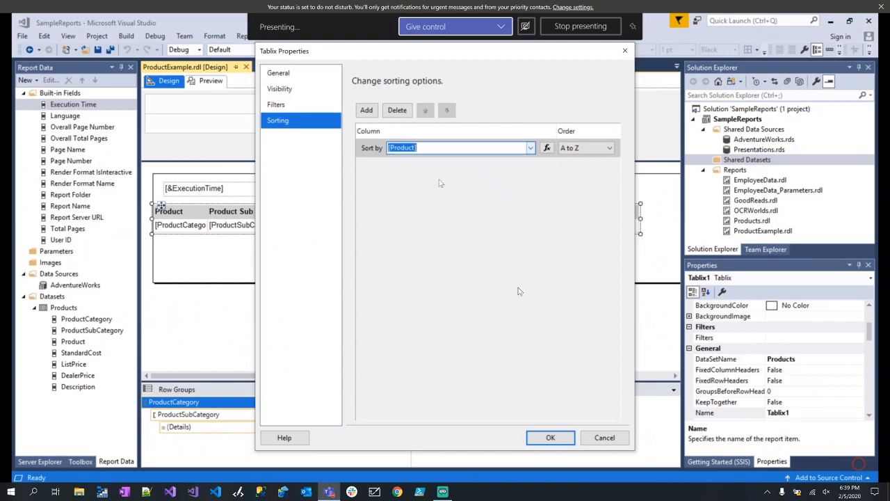
{"action": "left_click", "coordinate": [368, 111]}
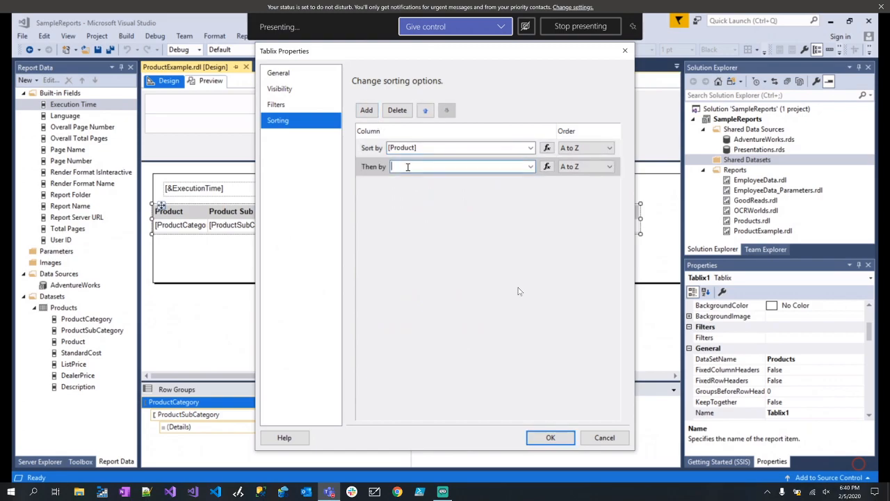
{"action": "left_click", "coordinate": [522, 166]}
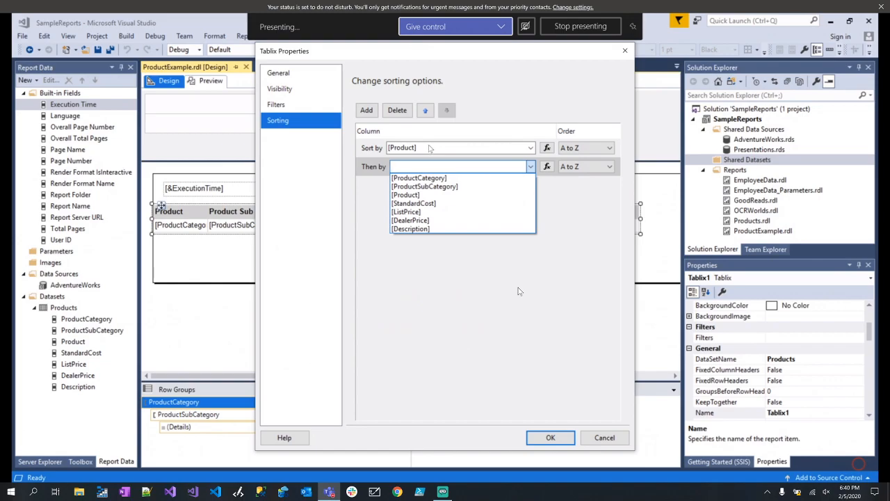
{"action": "left_click", "coordinate": [606, 260]}
{"action": "left_click", "coordinate": [364, 155]}
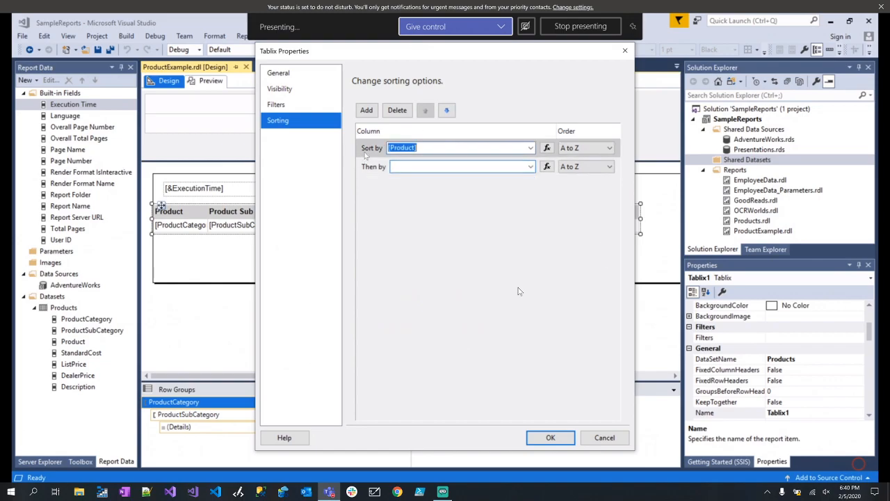
{"action": "left_click", "coordinate": [397, 110]}
Sort the table first by [ProductCategory] and add a second sort level by [ProductSubCategory].
{"action": "left_click", "coordinate": [530, 148]}
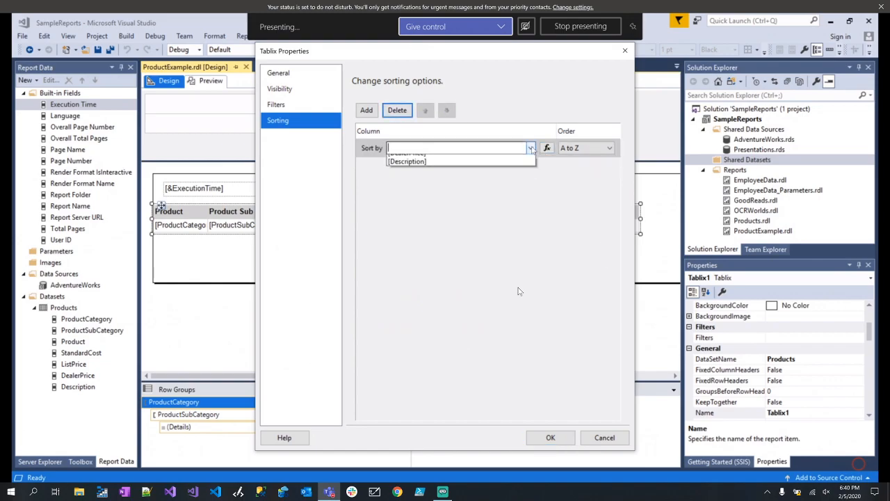
{"action": "left_click", "coordinate": [441, 161]}
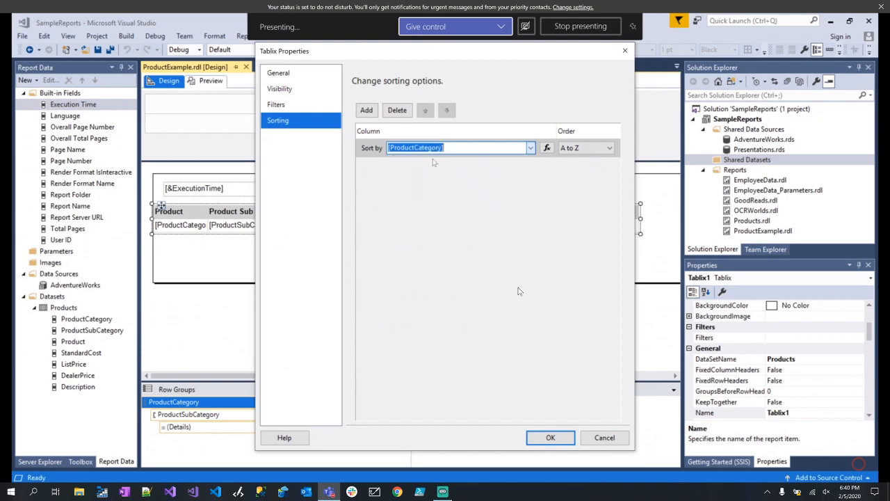
{"action": "left_click", "coordinate": [367, 110]}
{"action": "left_click", "coordinate": [530, 166]}
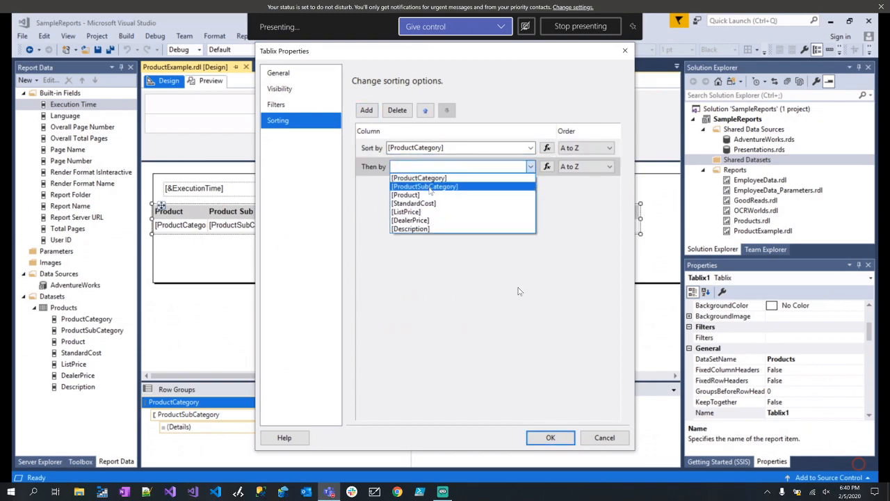
{"action": "left_click", "coordinate": [431, 186]}
Add [Product] as the third sort level, apply the sorting, and preview the ProductExample report.
{"action": "left_click", "coordinate": [366, 110]}
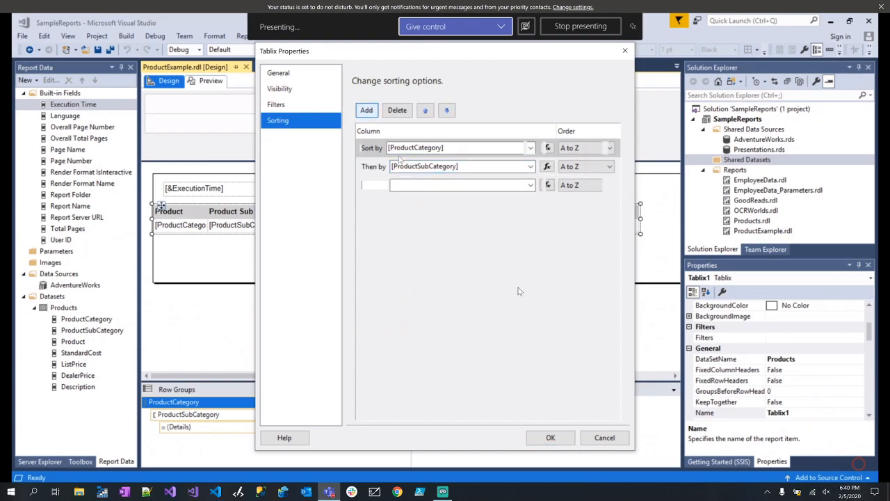
{"action": "left_click", "coordinate": [531, 185]}
{"action": "left_click", "coordinate": [445, 213]}
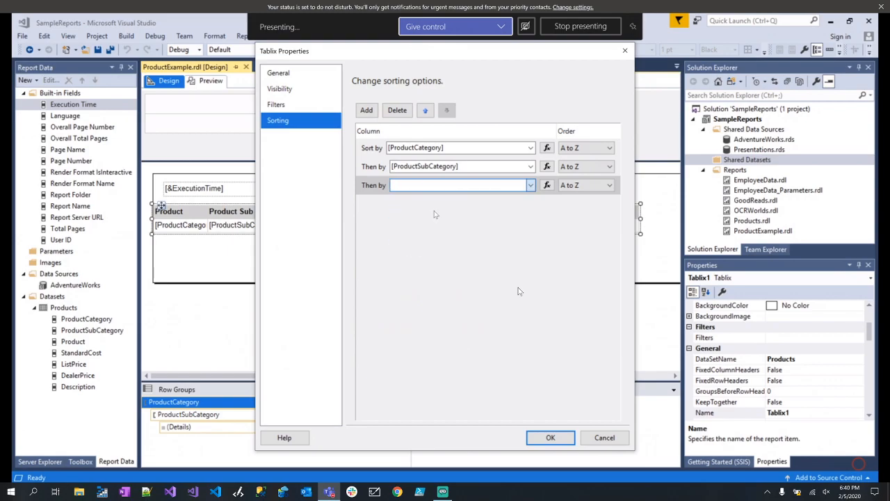
{"action": "left_click", "coordinate": [534, 437]}
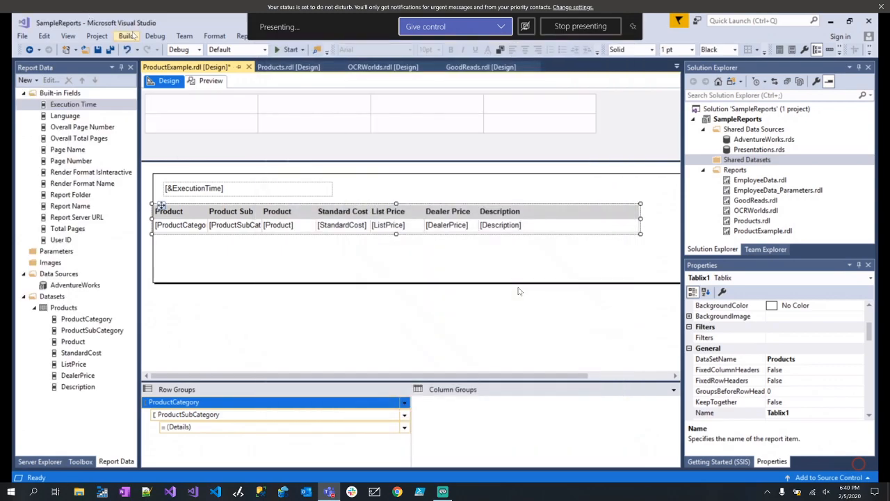
{"action": "left_click", "coordinate": [211, 81]}
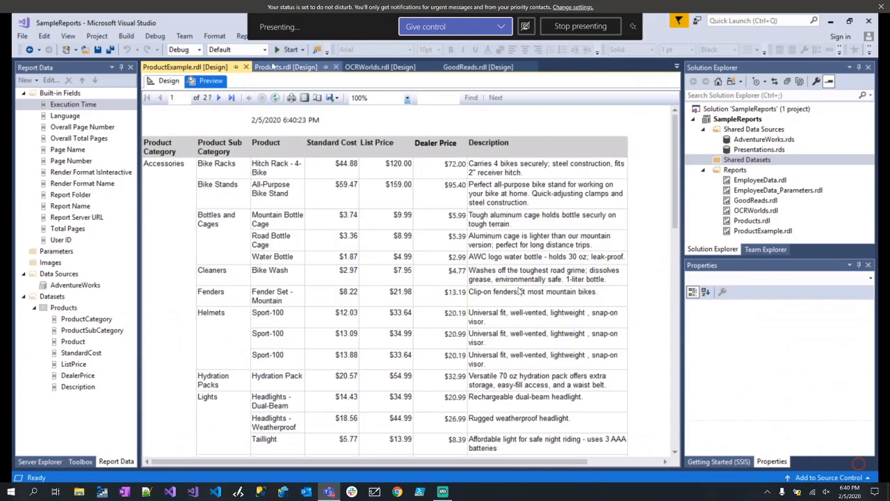
Open the existing EmployeeData.rdl report from the project, narrow the Report Data pane, and preview the report.
{"action": "left_click", "coordinate": [169, 81]}
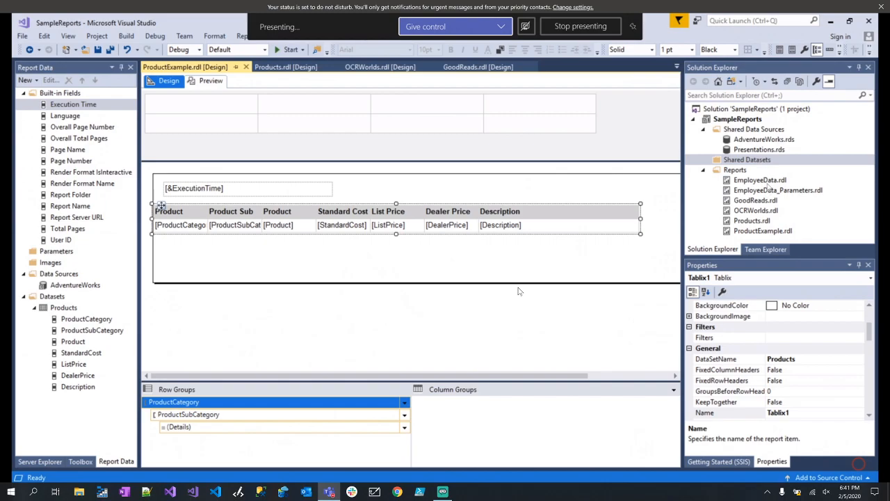
{"action": "double_click", "coordinate": [770, 182]}
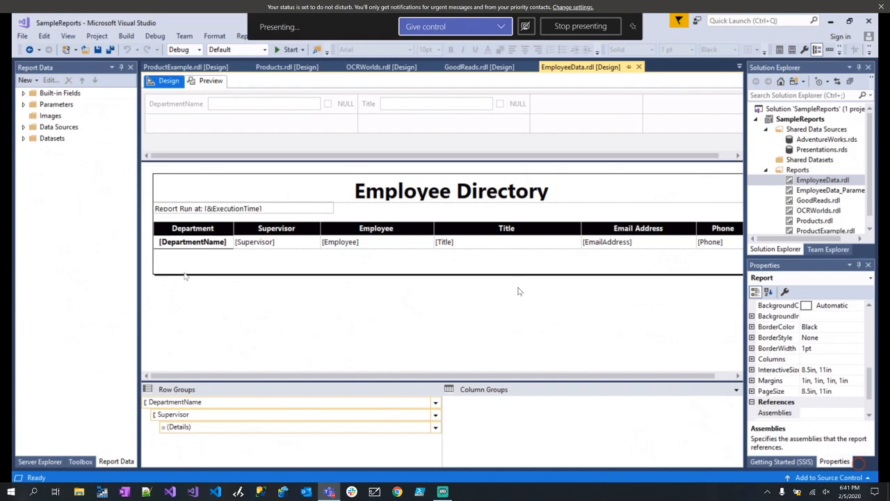
{"action": "left_click_drag", "start_coordinate": [142, 293], "coordinate": [120, 292]}
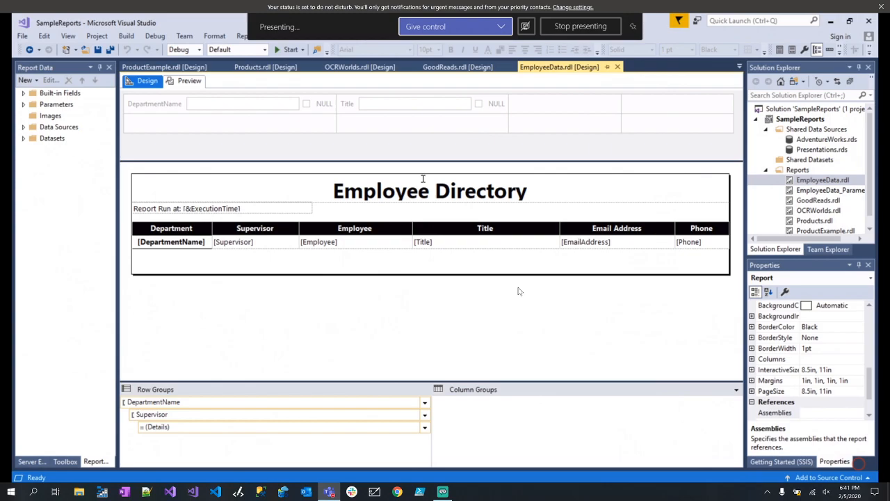
{"action": "left_click", "coordinate": [189, 81]}
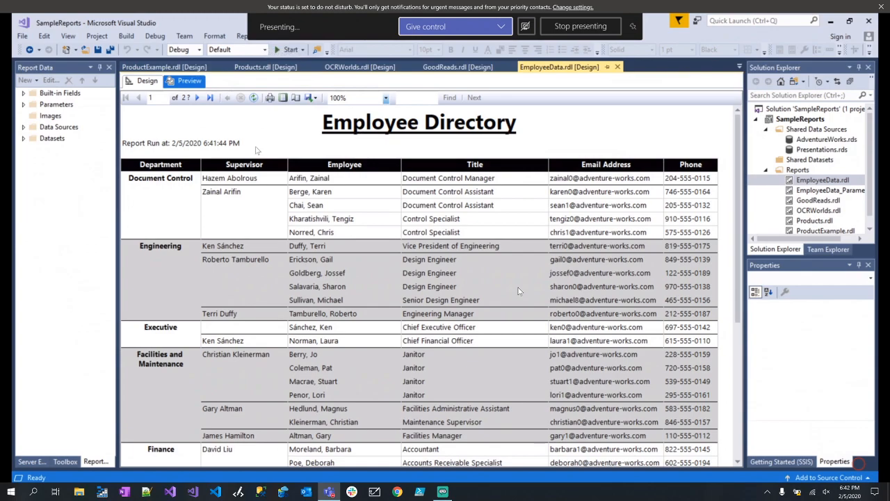
Return to the EmployeeData report design, select the [DepartmentName] text, and widen the Properties pane.
{"action": "left_click", "coordinate": [149, 82]}
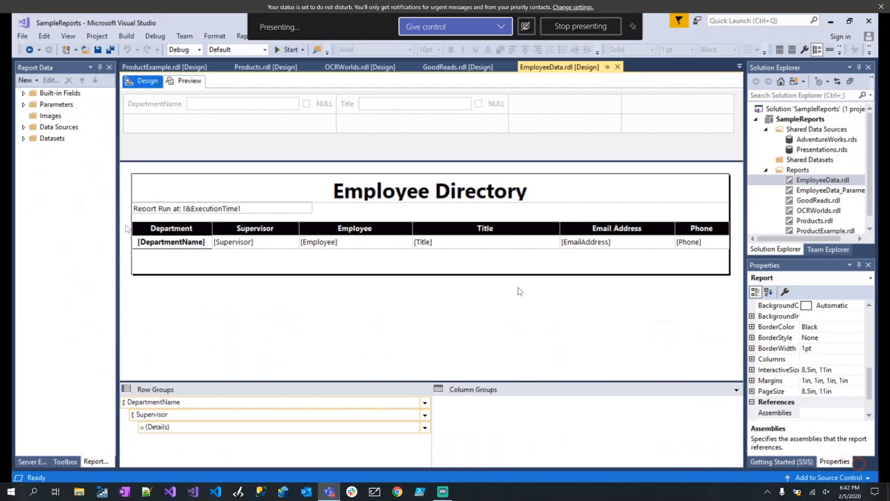
{"action": "double_click", "coordinate": [182, 244]}
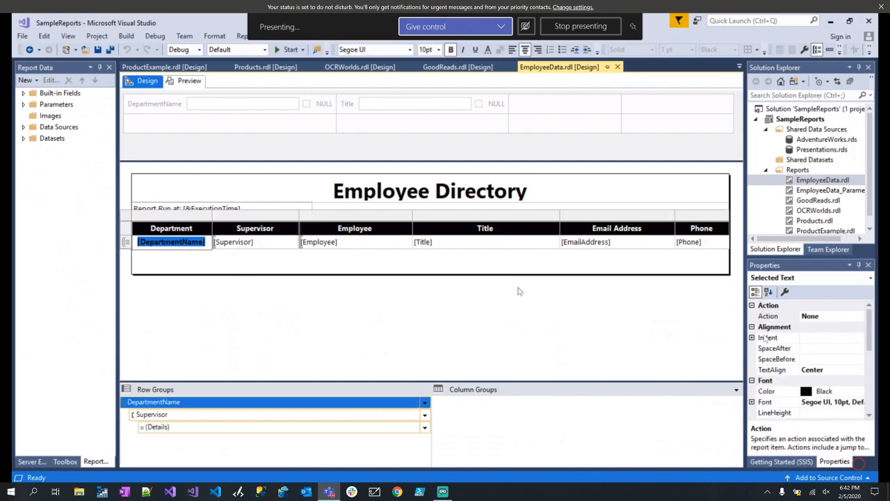
{"action": "left_click_drag", "start_coordinate": [745, 333], "coordinate": [678, 327]}
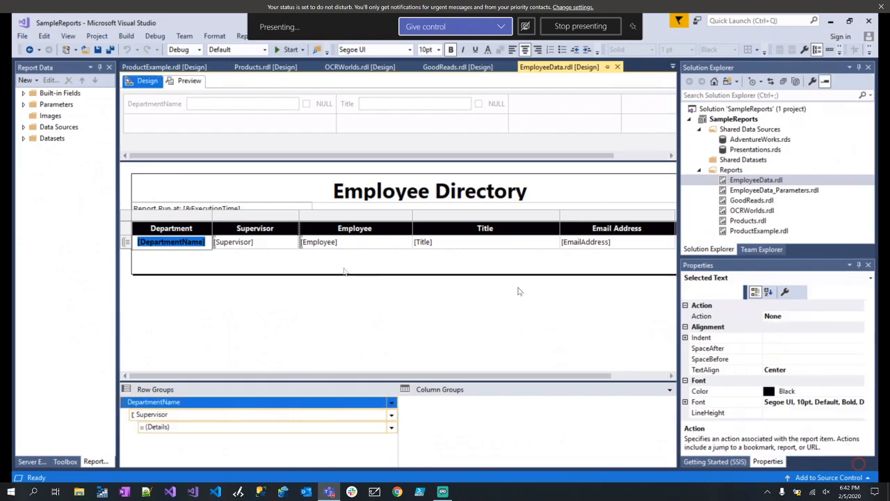
{"action": "left_click", "coordinate": [249, 265]}
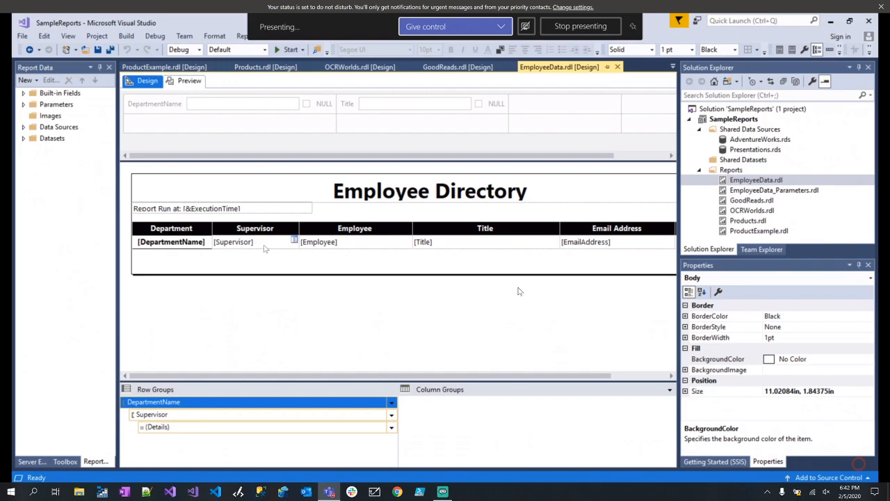
{"action": "left_click", "coordinate": [265, 248]}
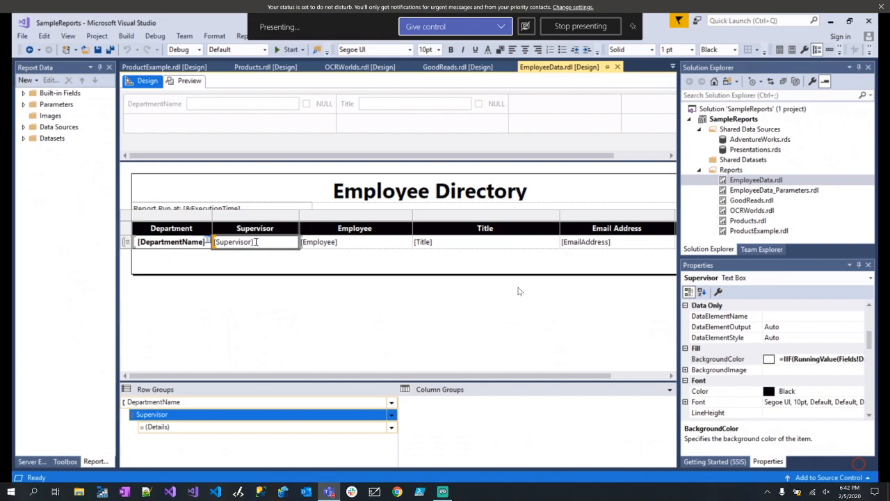
{"action": "left_click", "coordinate": [208, 248]}
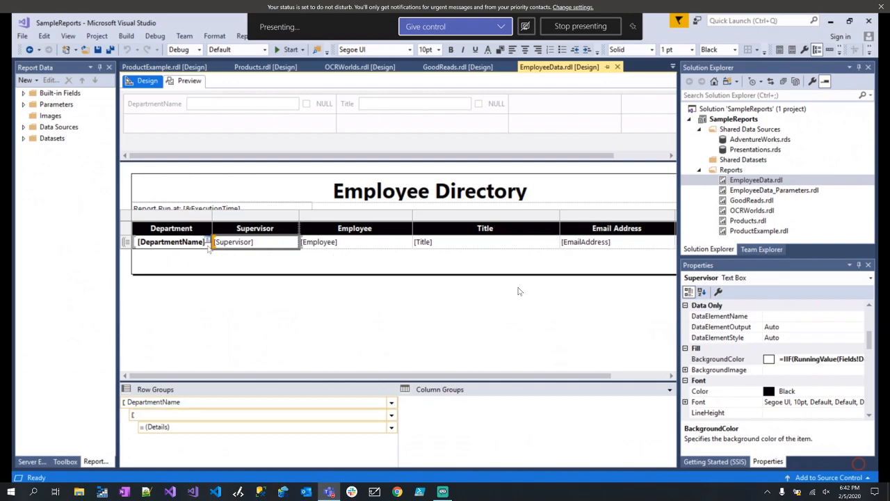
{"action": "left_click", "coordinate": [207, 244]}
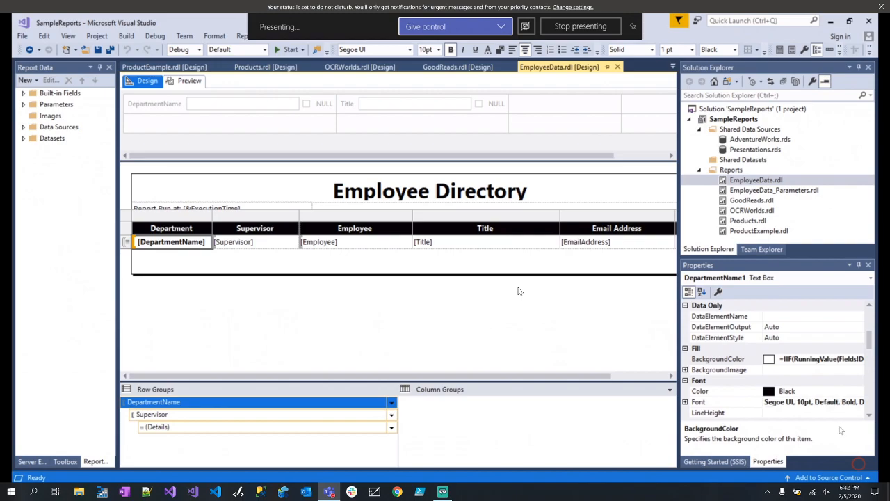
{"action": "left_click", "coordinate": [860, 360]}
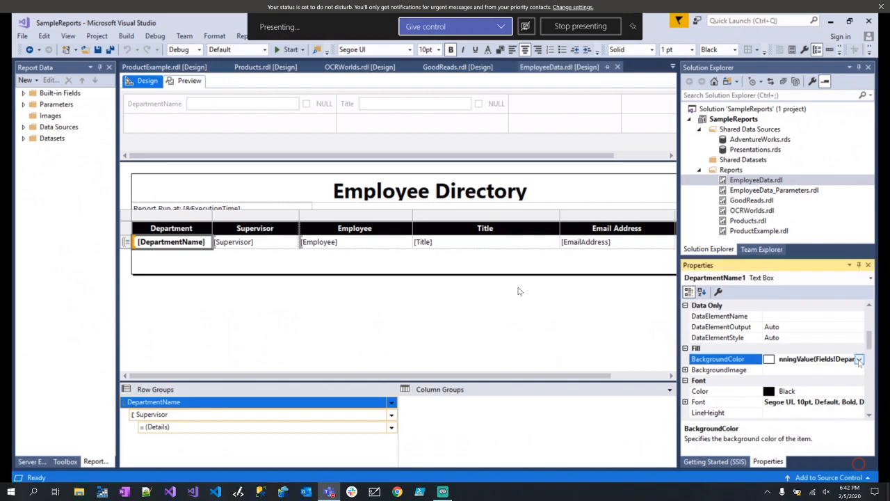
{"action": "left_click", "coordinate": [859, 360]}
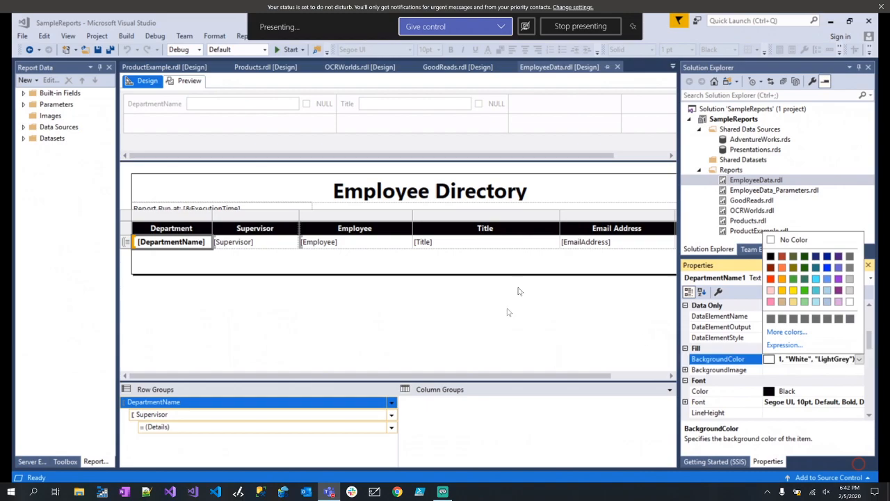
{"action": "left_click", "coordinate": [508, 311]}
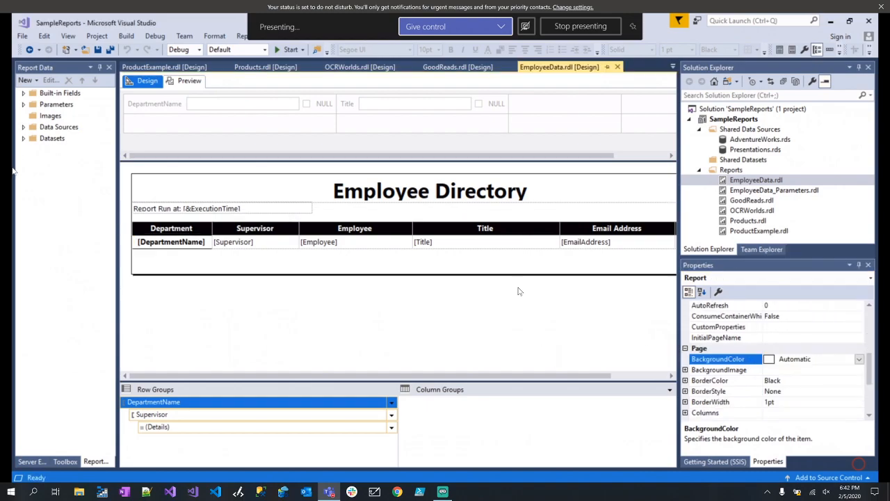
Examine the BackgroundColor expression of the [DepartmentName] cell in an enlarged Expression window, and close it without changes.
{"action": "left_click", "coordinate": [139, 245]}
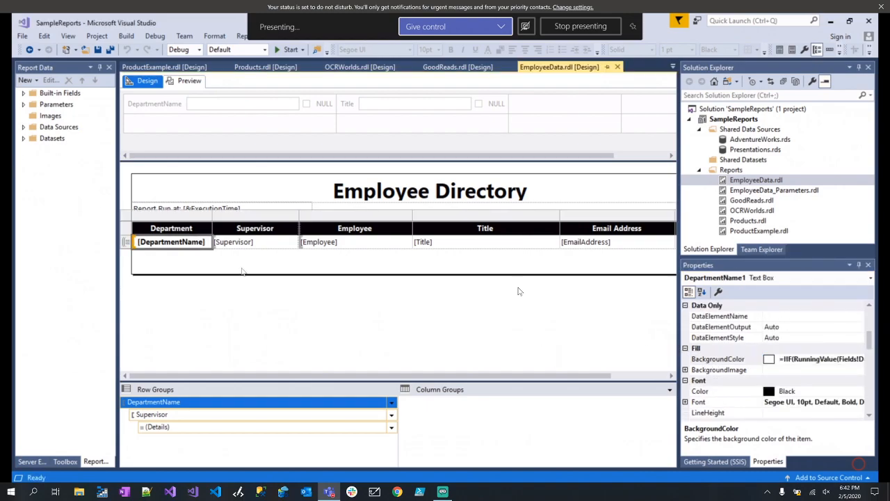
{"action": "left_click", "coordinate": [860, 360]}
{"action": "left_click", "coordinate": [859, 358]}
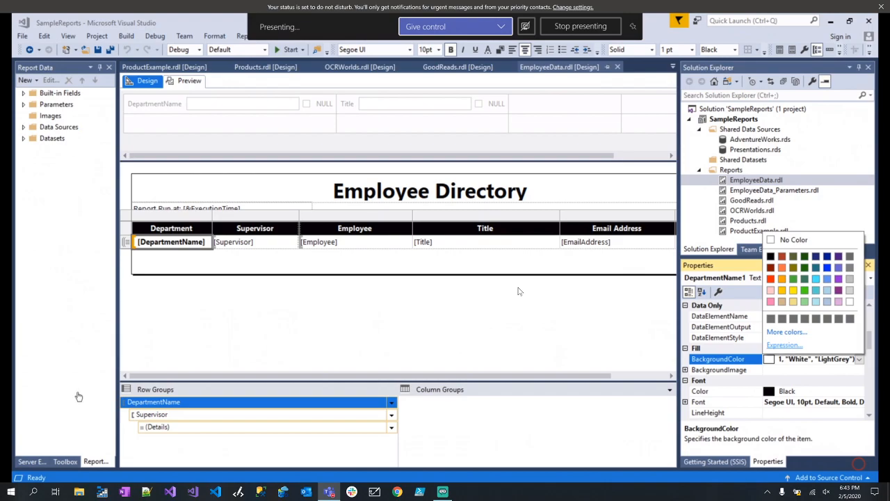
{"action": "left_click", "coordinate": [784, 345]}
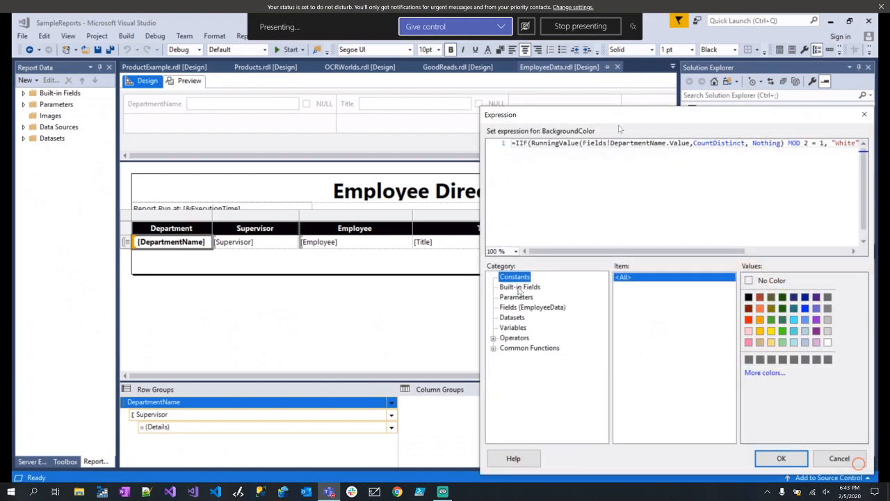
{"action": "left_click_drag", "start_coordinate": [621, 118], "coordinate": [187, 94]}
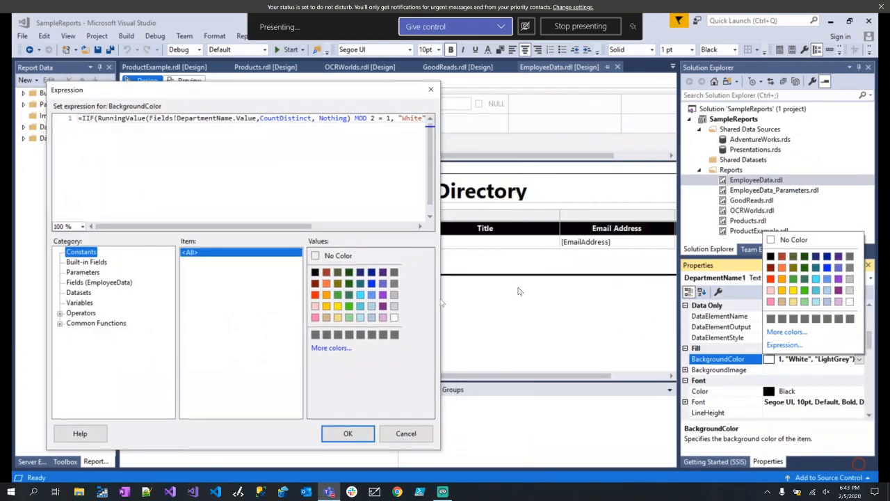
{"action": "left_click_drag", "start_coordinate": [440, 300], "coordinate": [711, 306]}
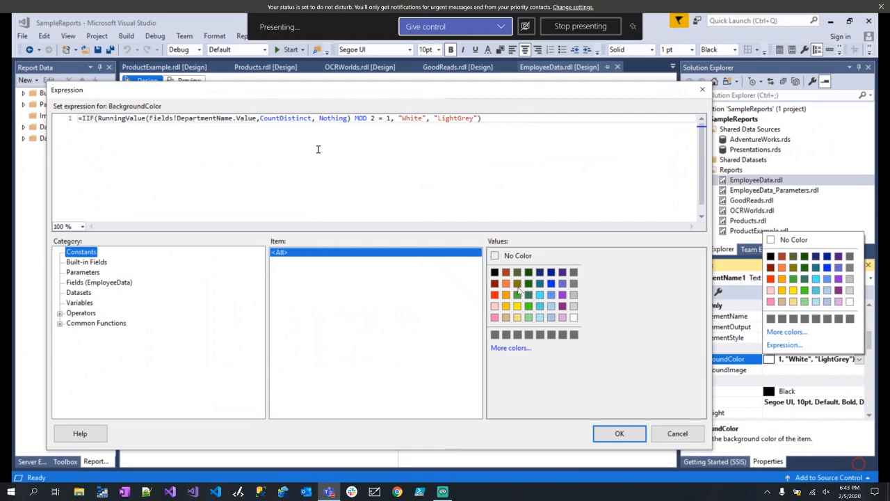
{"action": "left_click", "coordinate": [701, 88]}
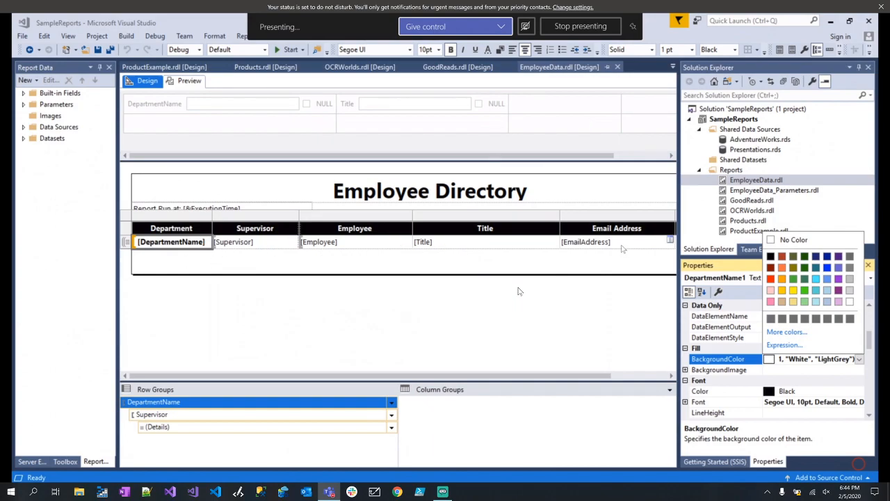
Examine the Top BorderColor expression of the [Supervisor] cell, close it without changes, and select the report title.
{"action": "left_click", "coordinate": [268, 247]}
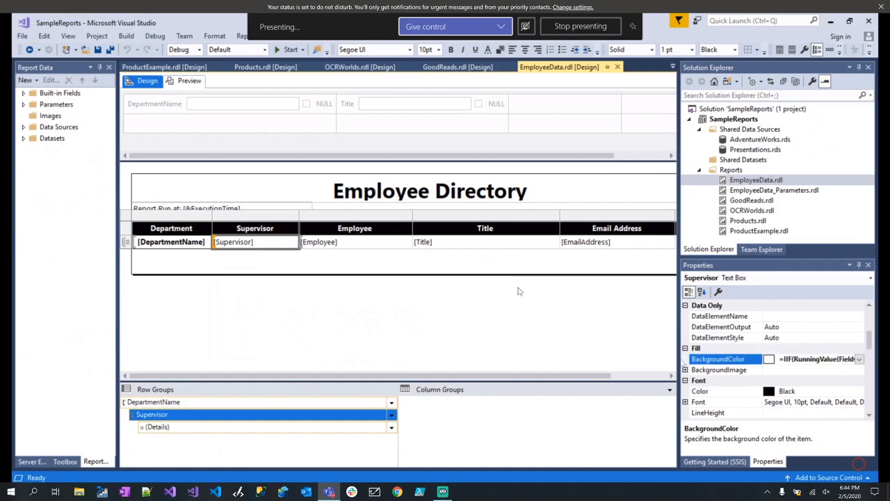
{"action": "scroll", "coordinate": [715, 355], "scroll_direction": "up", "scroll_amount": 2}
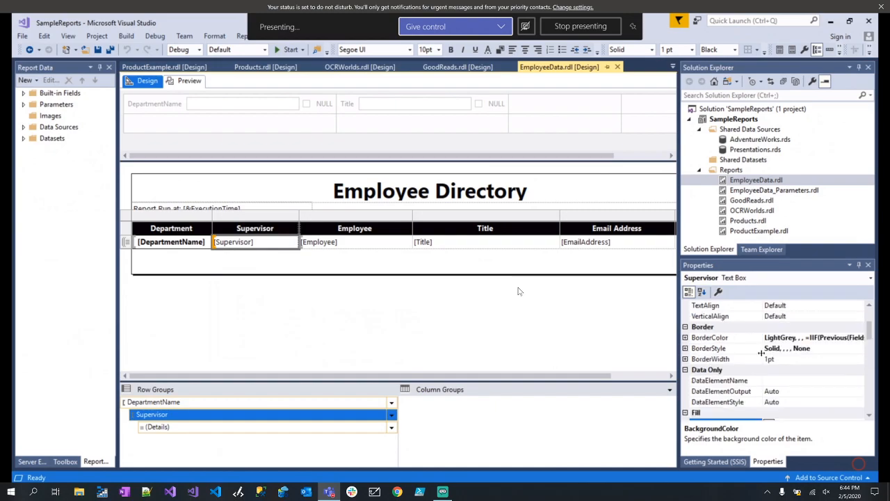
{"action": "left_click", "coordinate": [684, 337]}
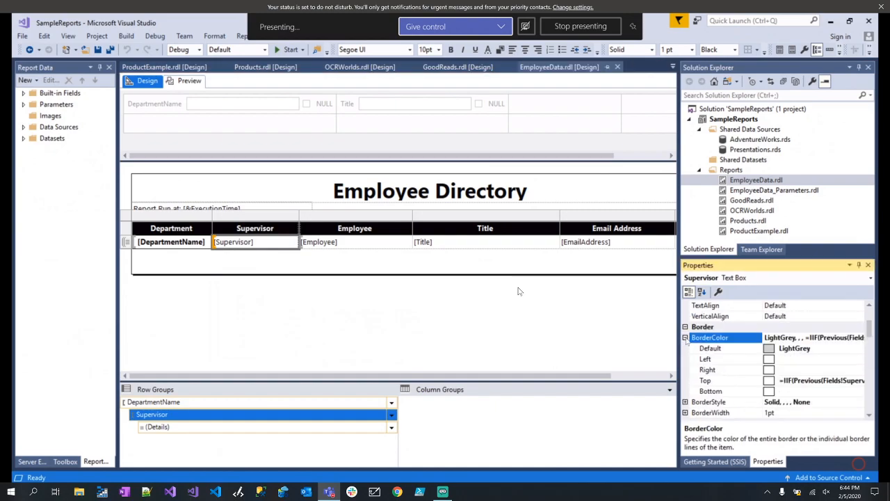
{"action": "left_click", "coordinate": [772, 380]}
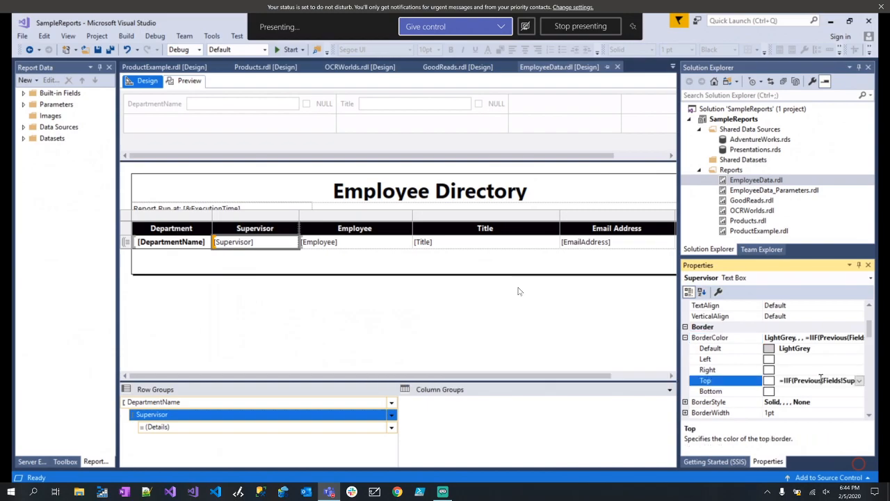
{"action": "left_click", "coordinate": [859, 380]}
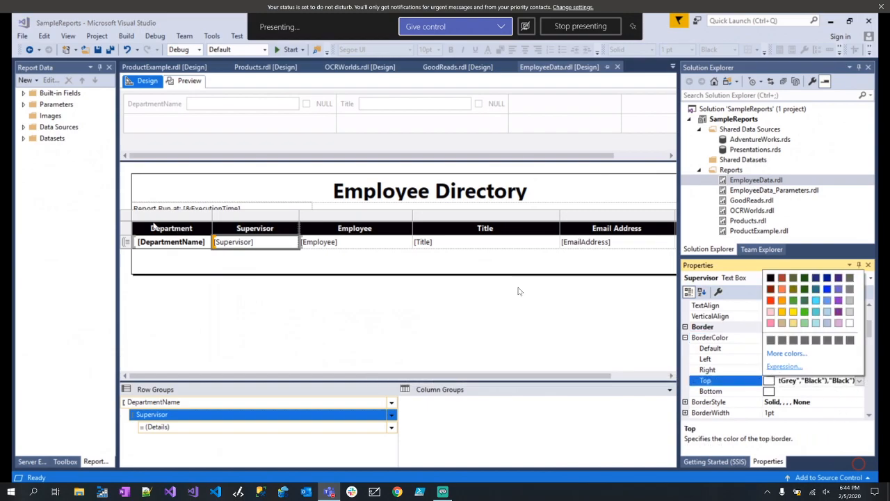
{"action": "left_click", "coordinate": [784, 367]}
{"action": "left_click_drag", "start_coordinate": [472, 121], "coordinate": [365, 99]}
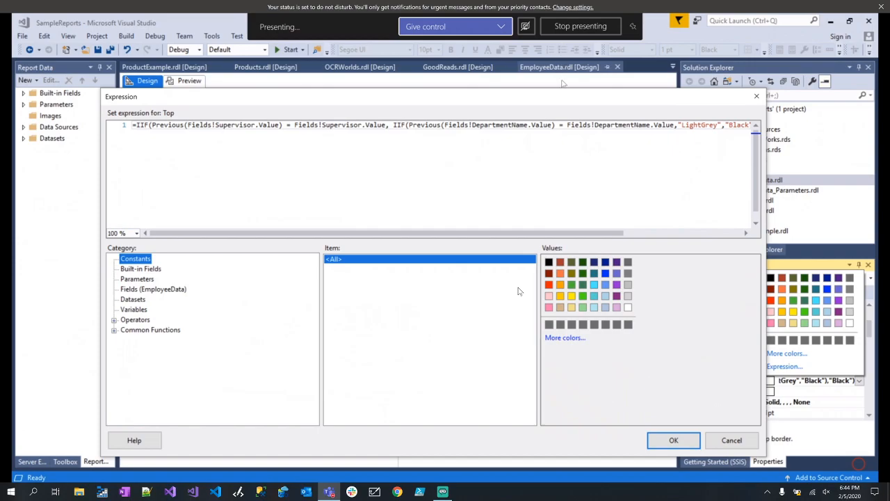
{"action": "left_click", "coordinate": [757, 96]}
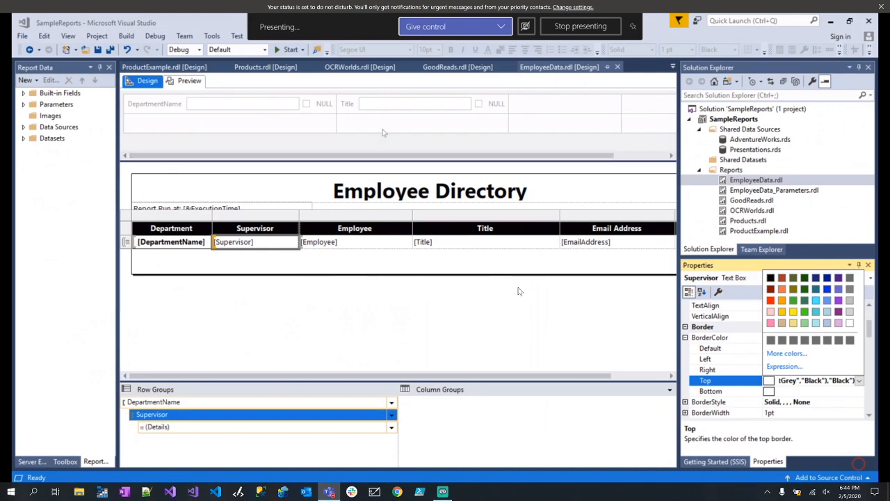
{"action": "left_click", "coordinate": [218, 195]}
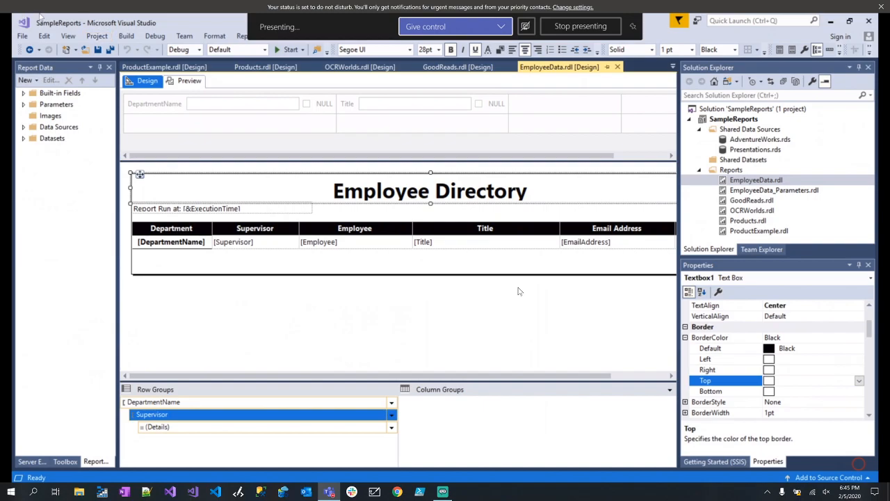
Open the EmployeeData_Parameters.rdl report from the project, widen the design area to show all columns, and preview the report.
{"action": "left_click", "coordinate": [518, 290]}
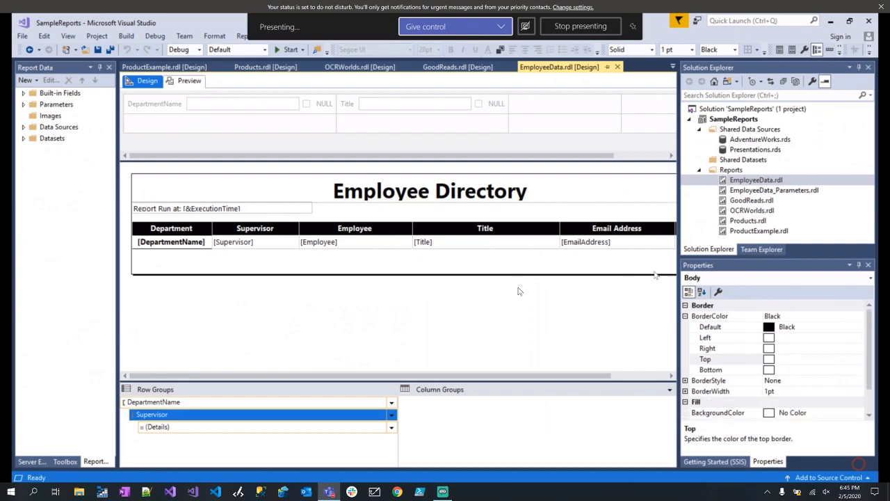
{"action": "left_click_drag", "start_coordinate": [678, 271], "coordinate": [696, 272]}
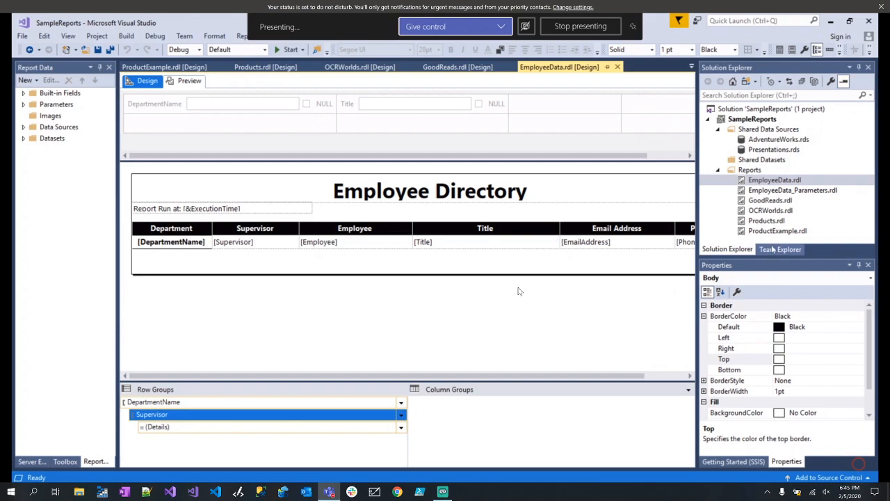
{"action": "double_click", "coordinate": [778, 192]}
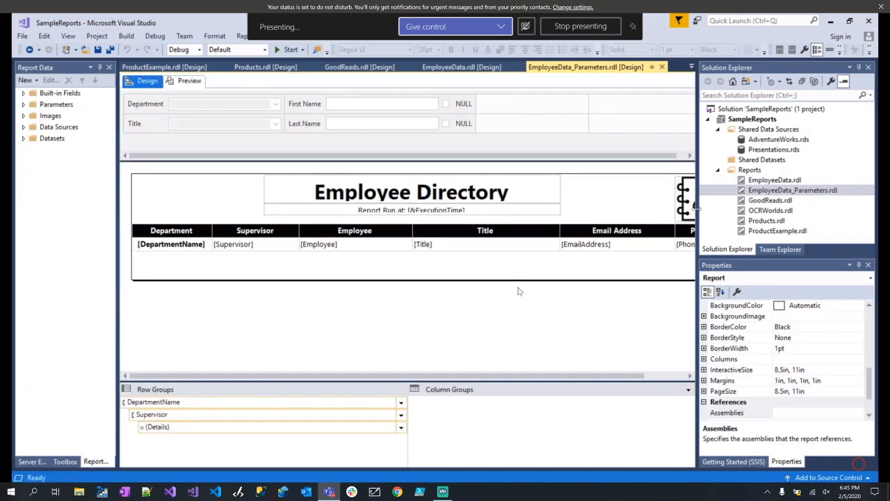
{"action": "left_click_drag", "start_coordinate": [698, 229], "coordinate": [772, 230]}
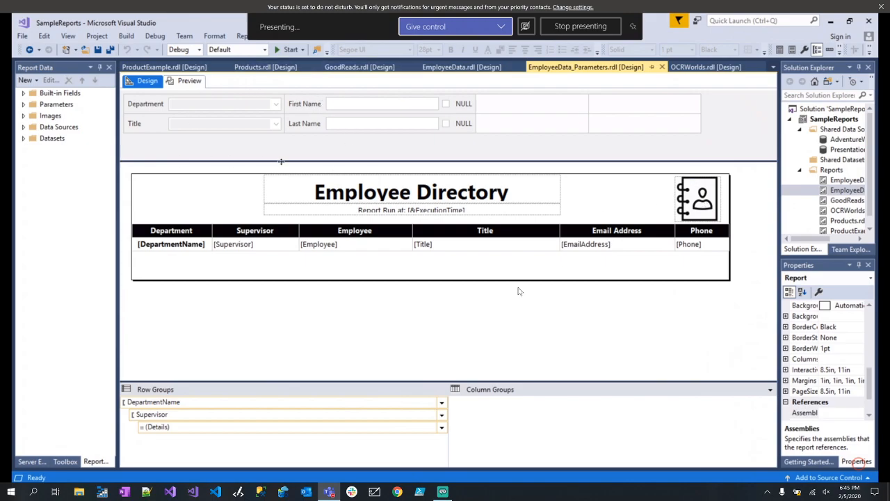
{"action": "left_click", "coordinate": [188, 81]}
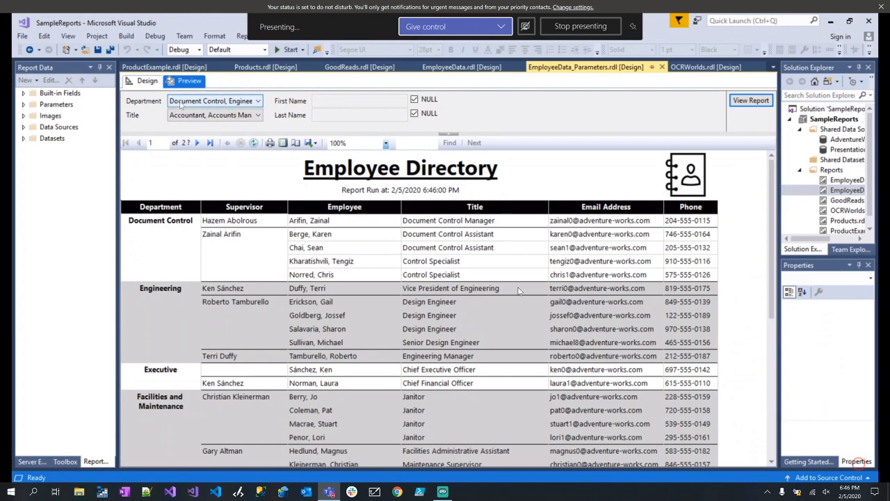
Limit the Department parameter to Document Control, Engineering and Executive.
{"action": "left_click", "coordinate": [251, 115]}
{"action": "left_click_drag", "start_coordinate": [258, 132], "coordinate": [263, 198]}
{"action": "left_click", "coordinate": [248, 103]}
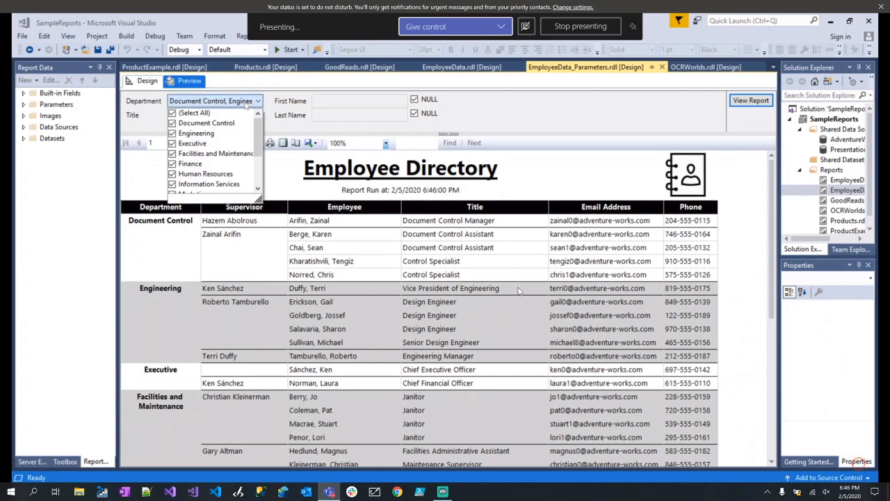
{"action": "left_click", "coordinate": [189, 114]}
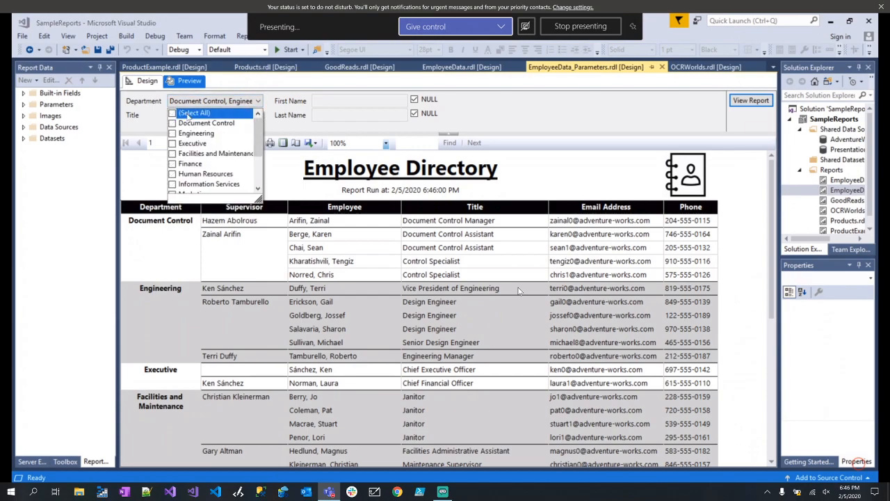
{"action": "left_click", "coordinate": [173, 123]}
{"action": "left_click", "coordinate": [173, 132]}
{"action": "left_click", "coordinate": [173, 143]}
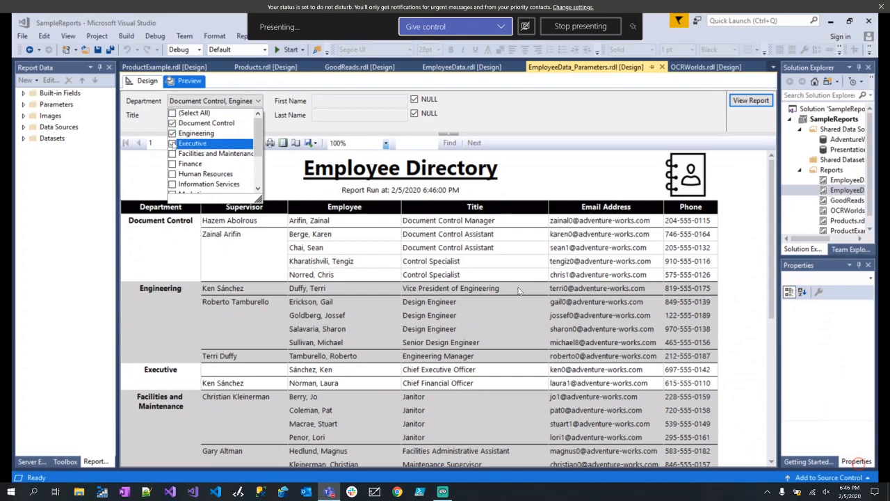
{"action": "left_click", "coordinate": [141, 120]}
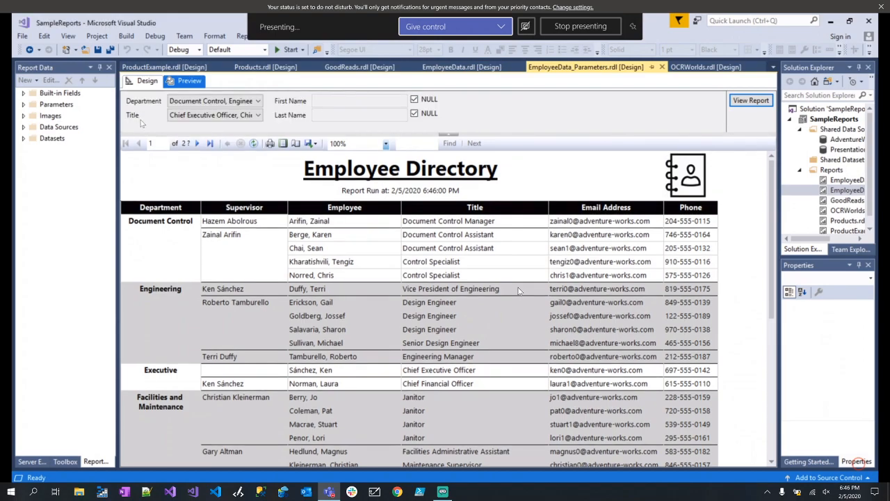
Limit the Title parameter to Chief Executive Officer, Chief Financial Officer, Control Specialist and Design Engineer, and run the report.
{"action": "left_click", "coordinate": [215, 115]}
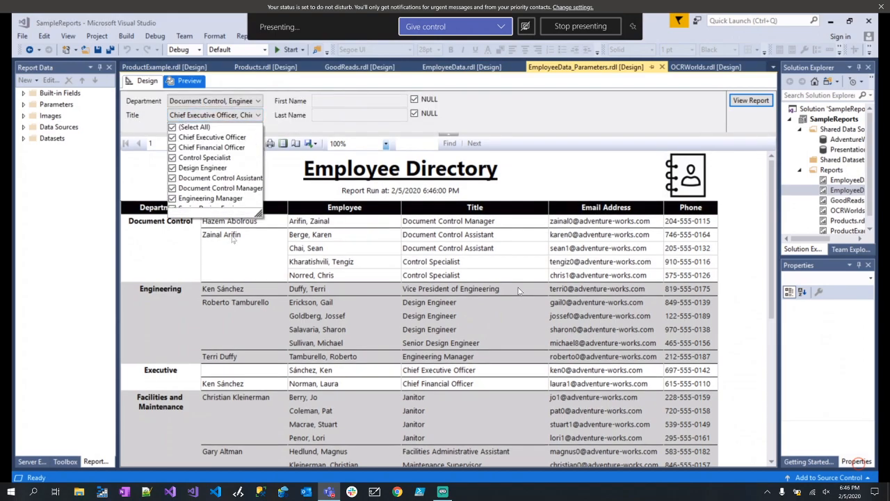
{"action": "left_click_drag", "start_coordinate": [257, 212], "coordinate": [259, 247]}
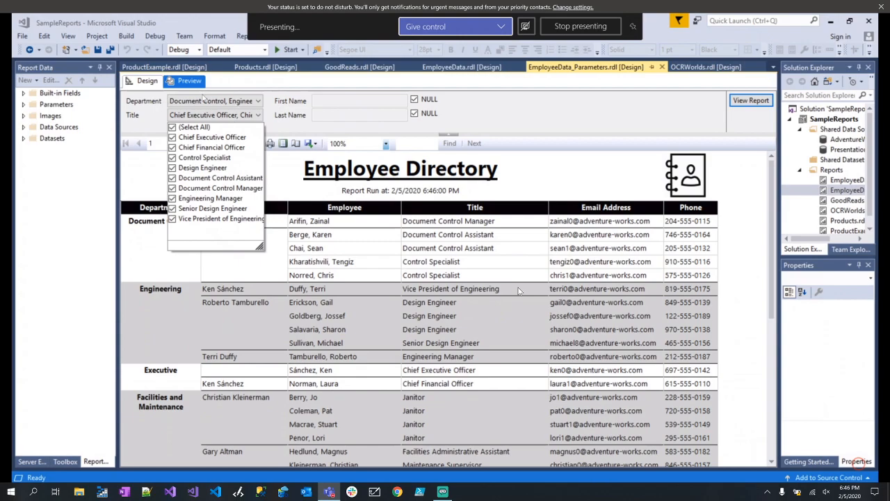
{"action": "left_click", "coordinate": [173, 128]}
{"action": "left_click", "coordinate": [173, 138]}
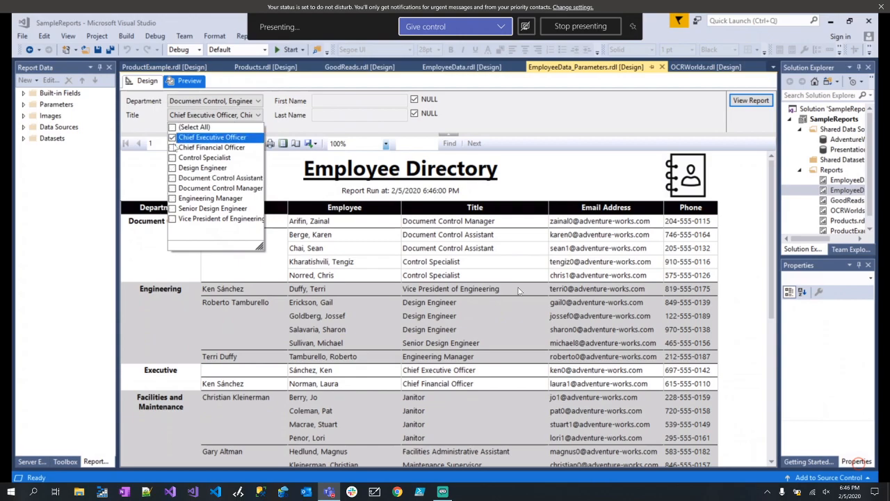
{"action": "left_click", "coordinate": [172, 148]}
{"action": "left_click", "coordinate": [173, 158]}
{"action": "left_click", "coordinate": [172, 168]}
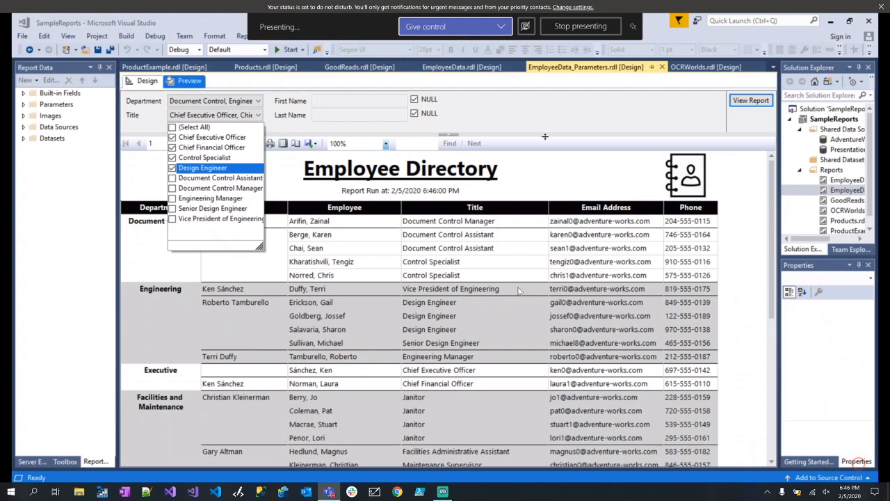
{"action": "left_click", "coordinate": [566, 128]}
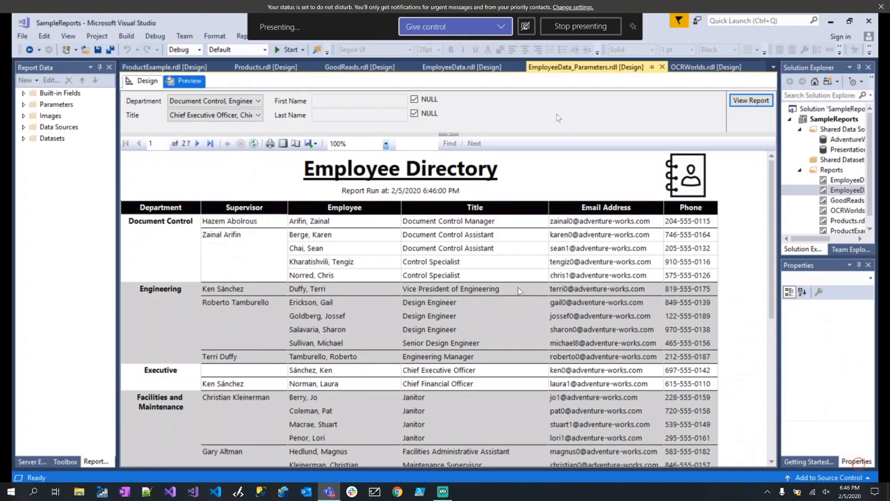
{"action": "left_click", "coordinate": [750, 100]}
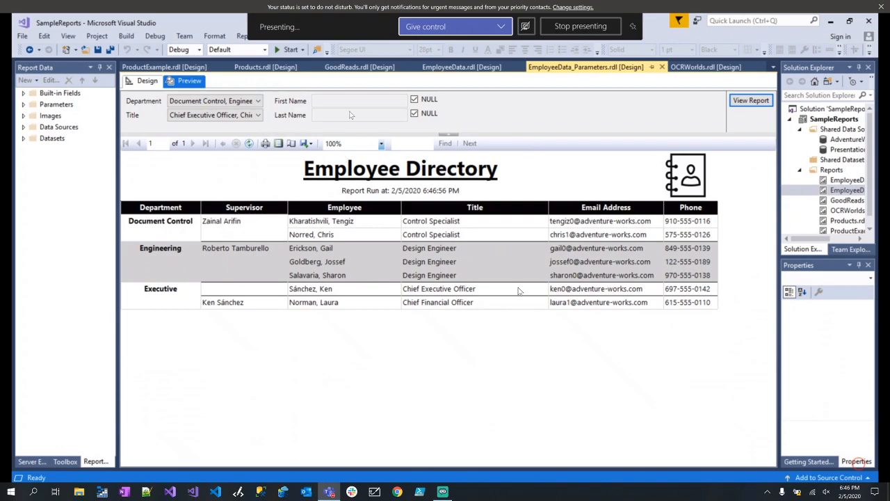
Try running the report filtered by a partial first name, and reset First Name to NULL.
{"action": "left_click", "coordinate": [413, 99]}
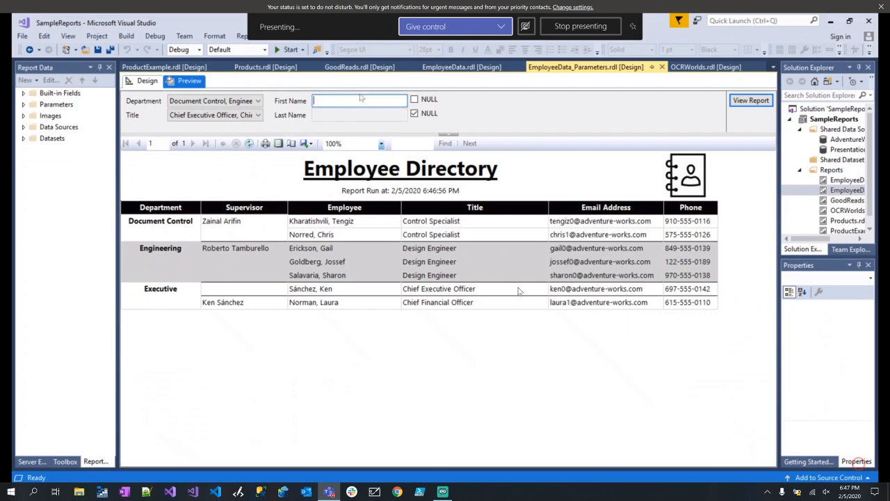
{"action": "type", "text": "rober"}
{"action": "left_click", "coordinate": [764, 101]}
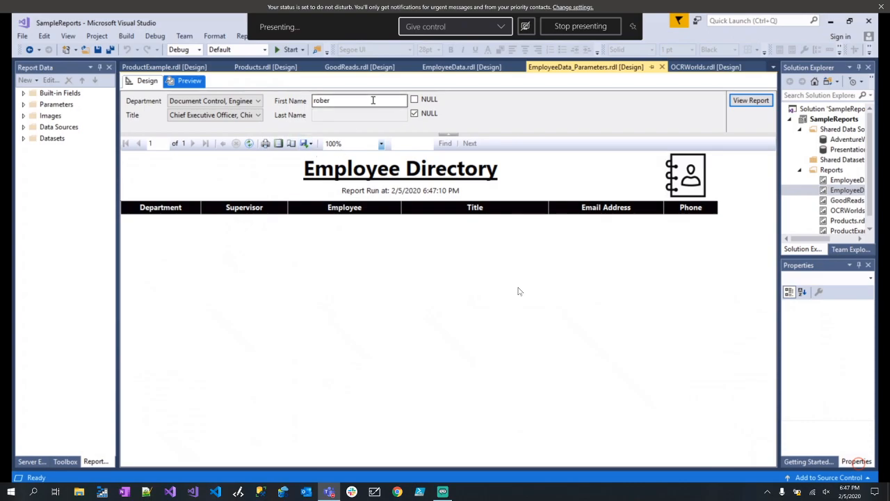
{"action": "left_click", "coordinate": [414, 100]}
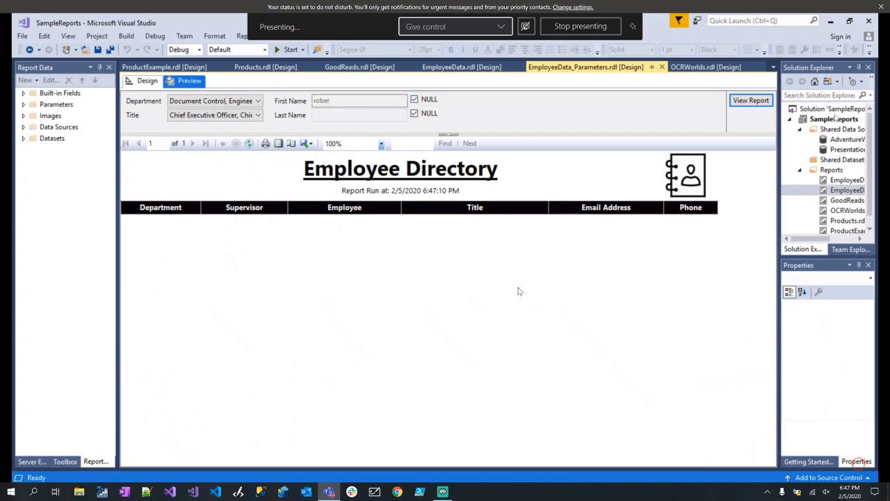
{"action": "left_click", "coordinate": [751, 100]}
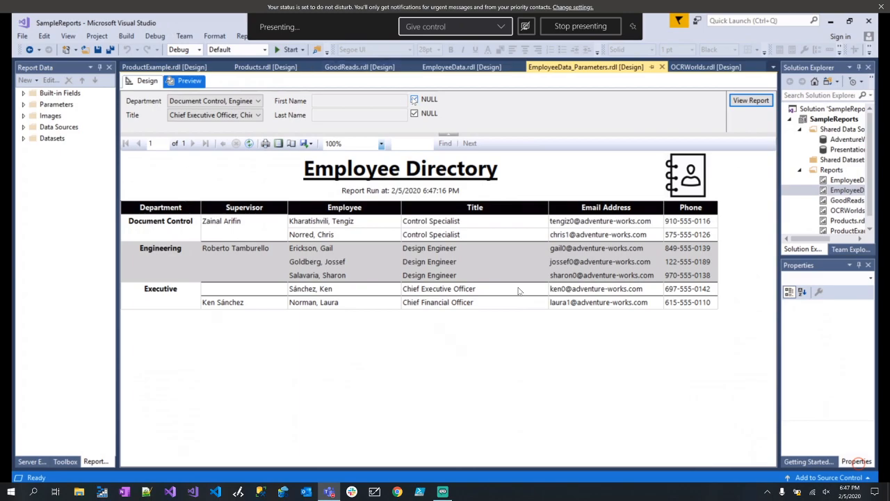
Enable the First Name parameter, enter the chief executive's first name, and run the report.
{"action": "left_click", "coordinate": [414, 100]}
{"action": "left_click", "coordinate": [385, 100]}
{"action": "type", "text": "ken"}
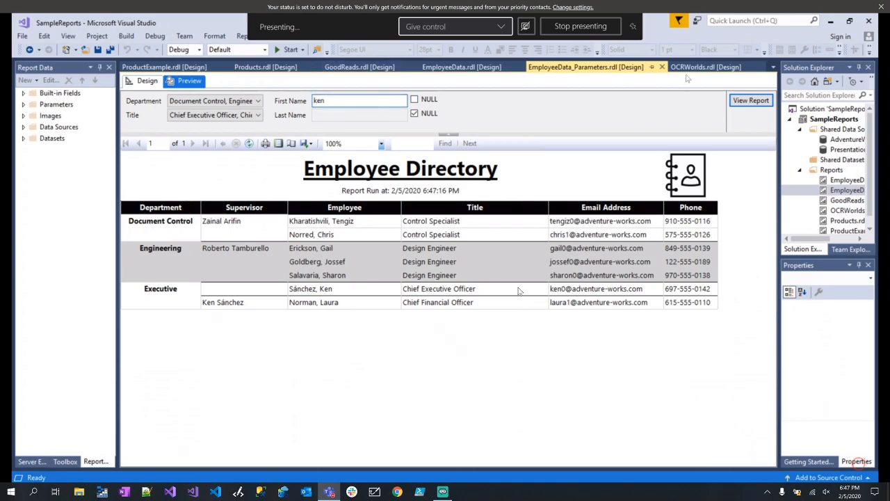
{"action": "left_click", "coordinate": [751, 100]}
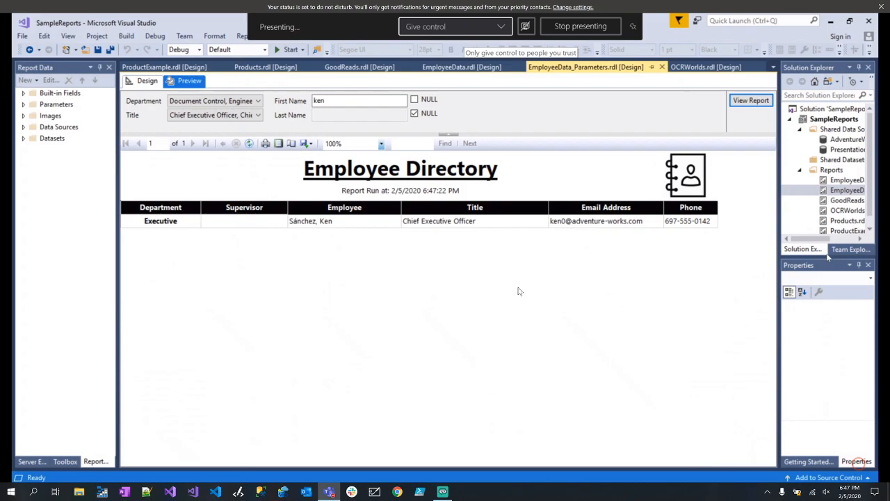
Return to the report design, examine the EmployeeData dataset's stored procedure and query parameter values, and close its properties without changes.
{"action": "left_click", "coordinate": [151, 82]}
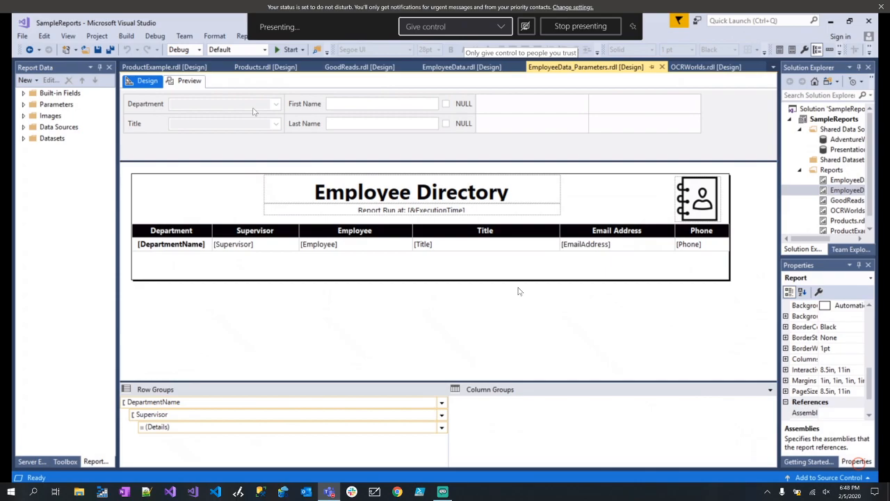
{"action": "left_click", "coordinate": [23, 139]}
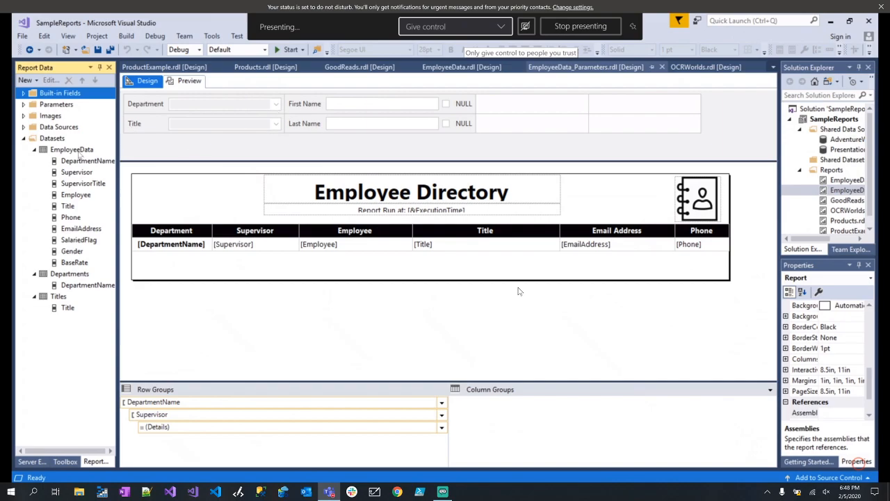
{"action": "double_click", "coordinate": [73, 150]}
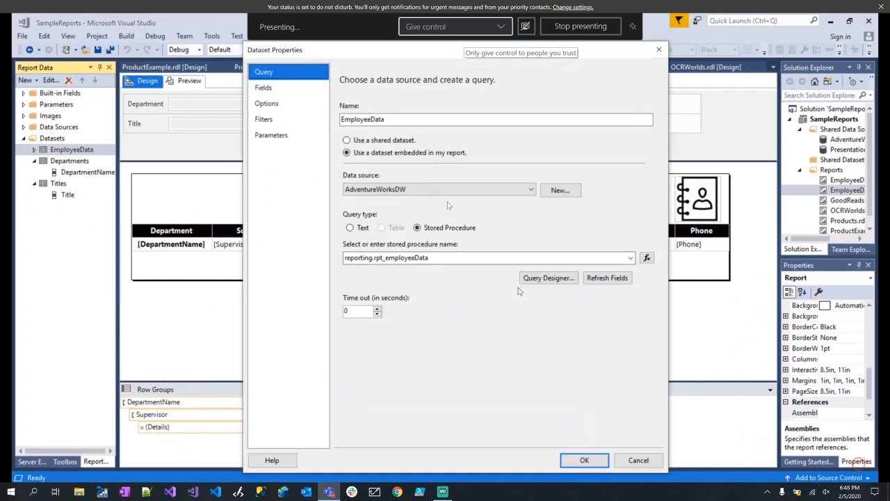
{"action": "left_click", "coordinate": [410, 256]}
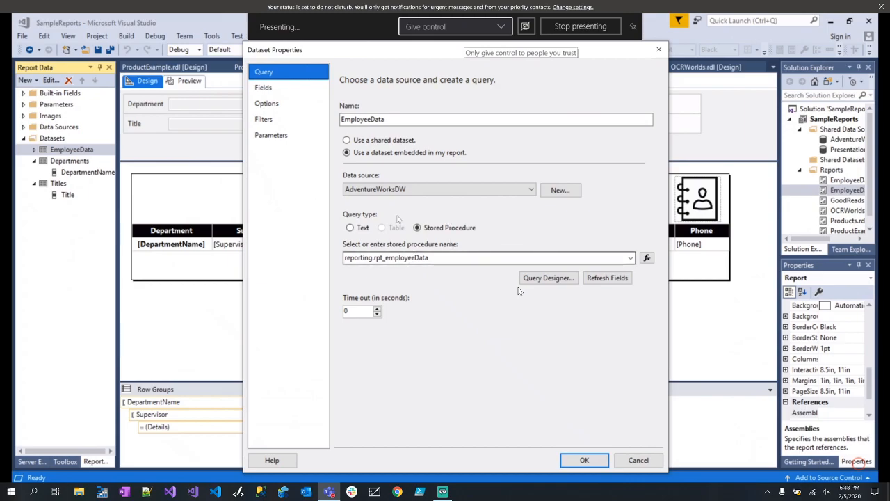
{"action": "left_click", "coordinate": [303, 139]}
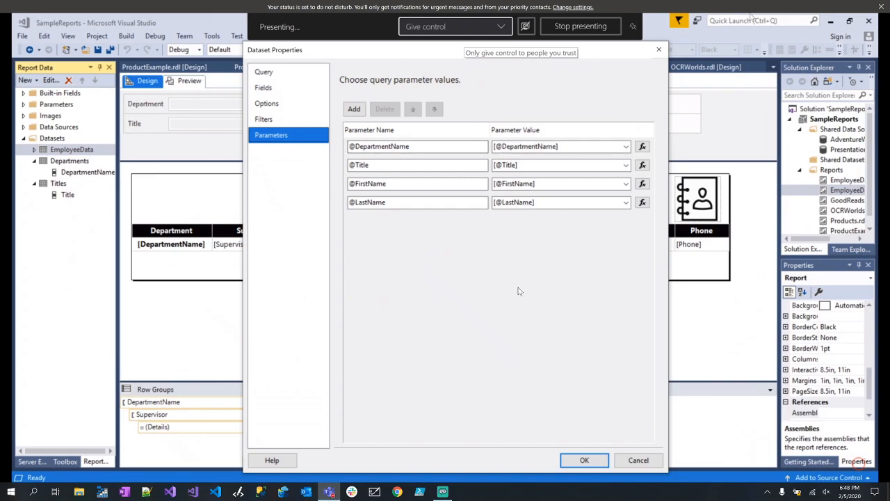
{"action": "left_click", "coordinate": [658, 49]}
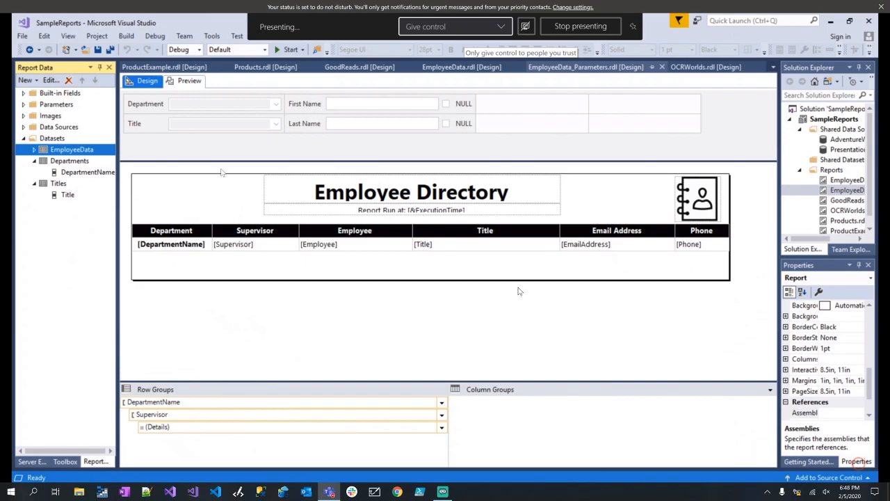
Examine the First Name parameter's general settings, available values and default values, and close its properties without changes.
{"action": "left_click", "coordinate": [305, 111]}
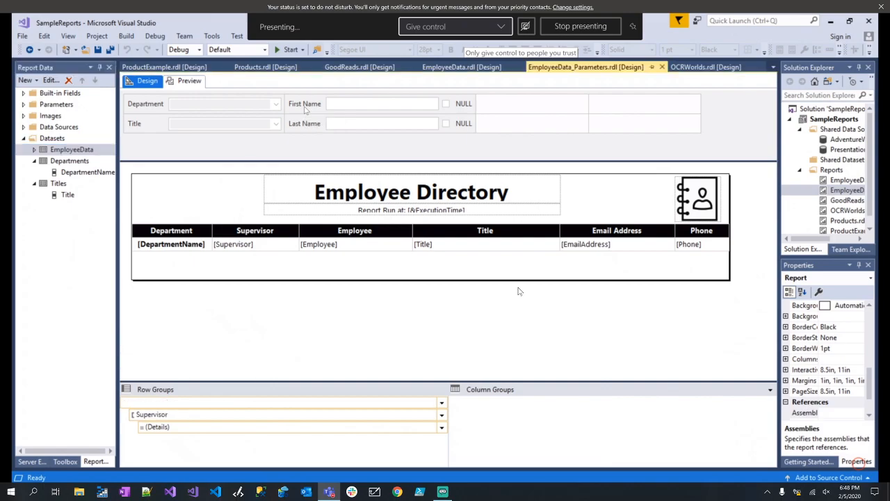
{"action": "double_click", "coordinate": [304, 110]}
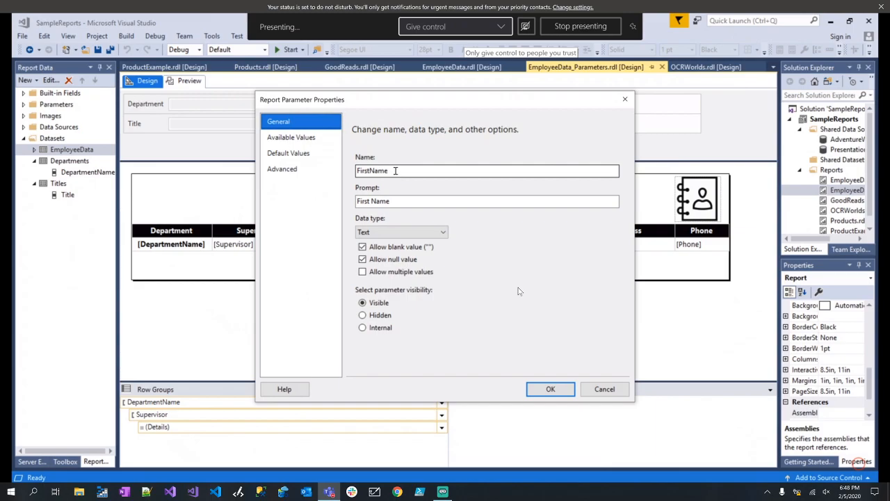
{"action": "left_click_drag", "start_coordinate": [396, 170], "coordinate": [276, 168]}
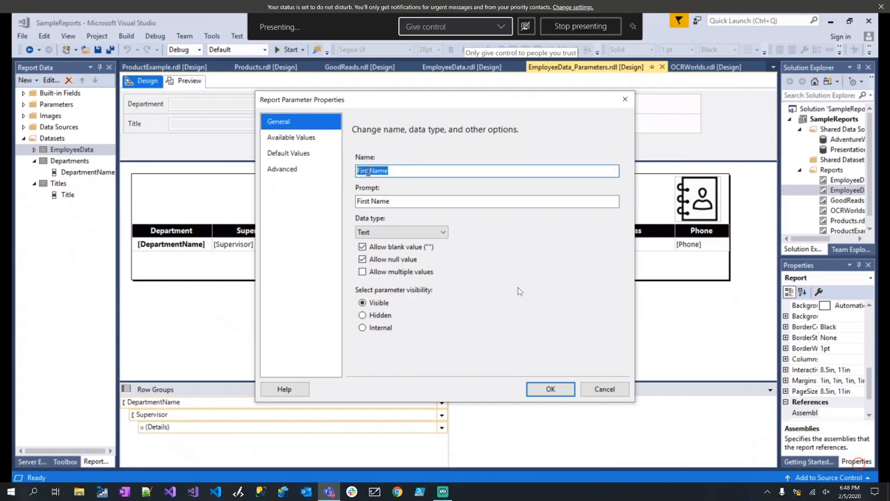
{"action": "left_click", "coordinate": [369, 172]}
{"action": "left_click_drag", "start_coordinate": [390, 171], "coordinate": [383, 172]}
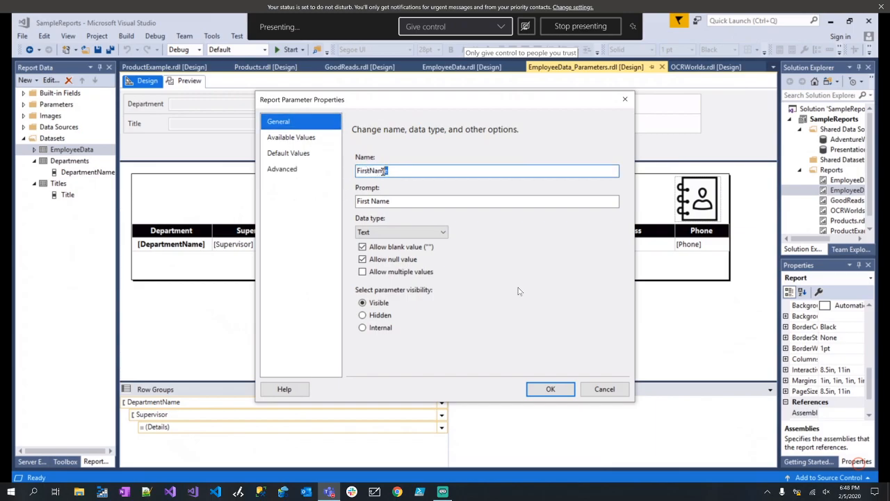
{"action": "left_click", "coordinate": [407, 201]}
{"action": "left_click_drag", "start_coordinate": [394, 107], "coordinate": [384, 148]}
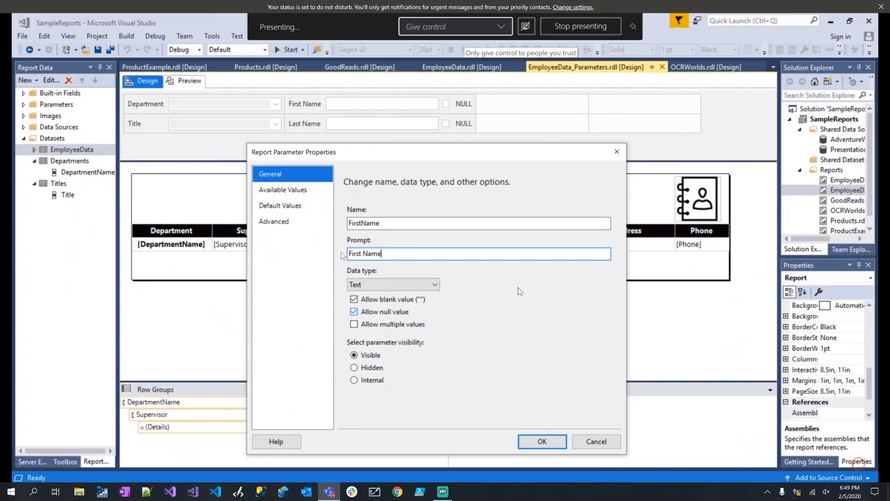
{"action": "left_click", "coordinate": [299, 191]}
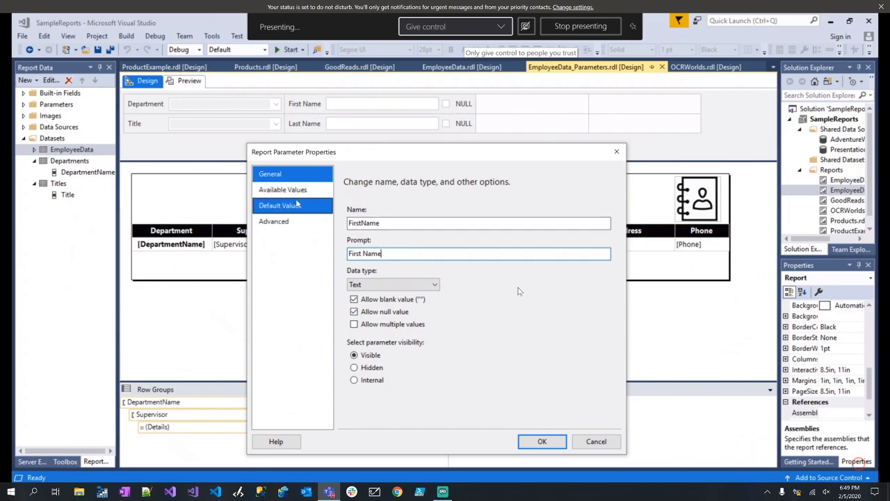
{"action": "left_click", "coordinate": [297, 195]}
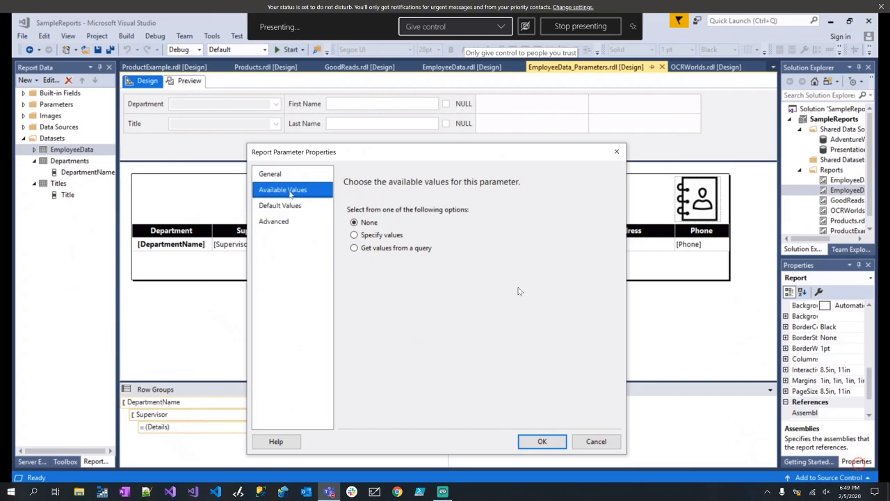
{"action": "left_click", "coordinate": [297, 205]}
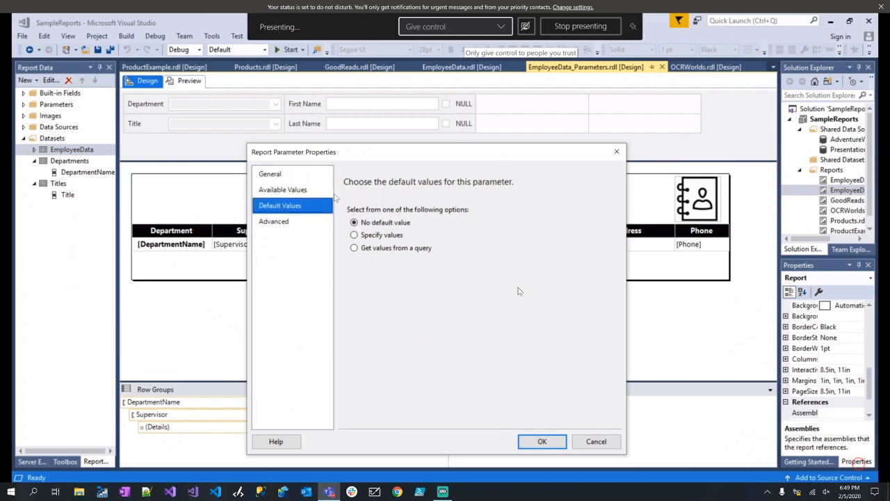
{"action": "left_click", "coordinate": [278, 173]}
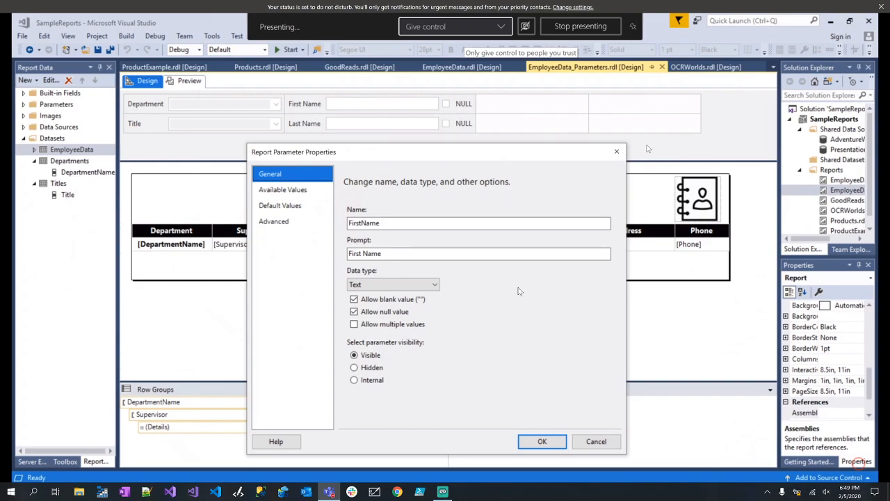
{"action": "left_click", "coordinate": [616, 151]}
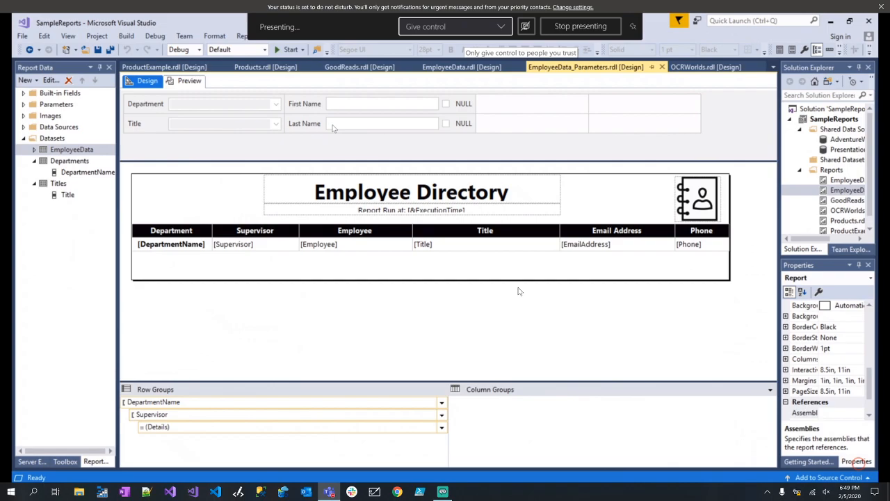
Examine the Department parameter's multiple-value setting and its query-based available and default values, and close its properties without changes.
{"action": "double_click", "coordinate": [149, 109]}
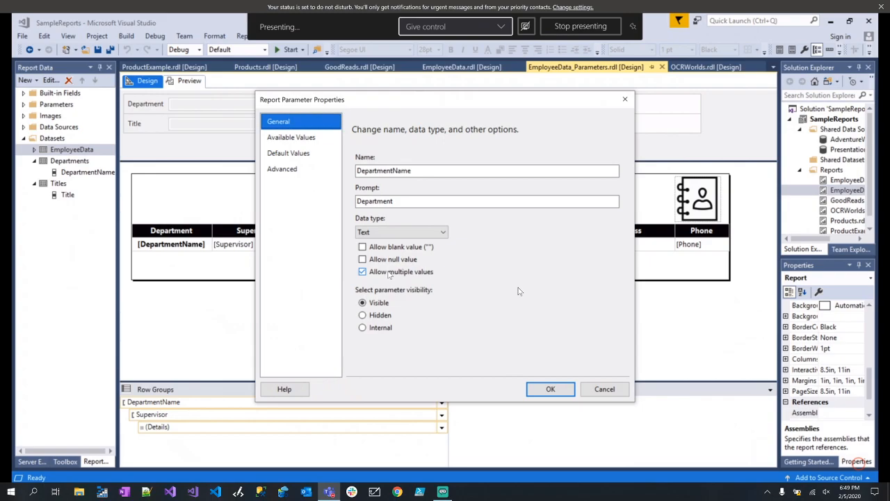
{"action": "left_click", "coordinate": [294, 137]}
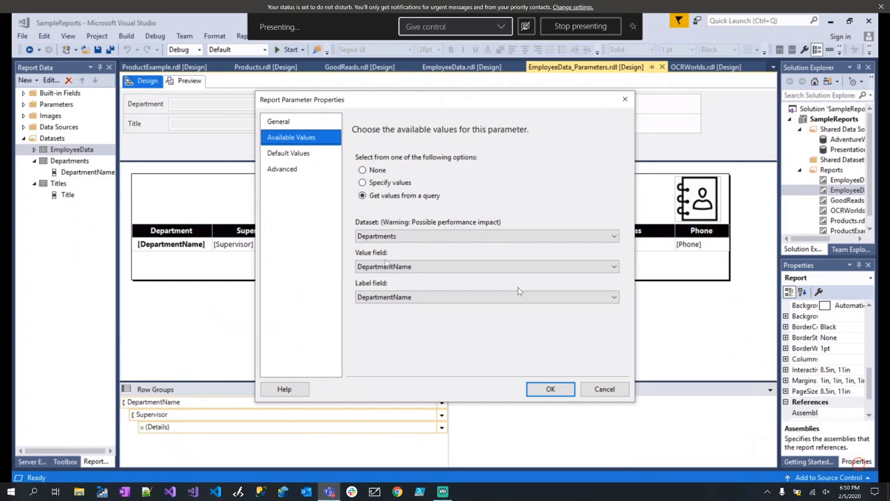
{"action": "left_click", "coordinate": [313, 154]}
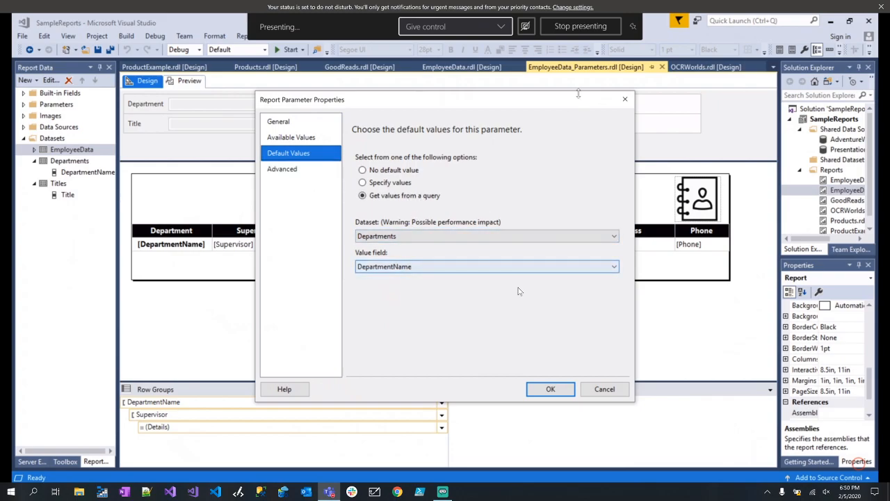
{"action": "left_click", "coordinate": [626, 101]}
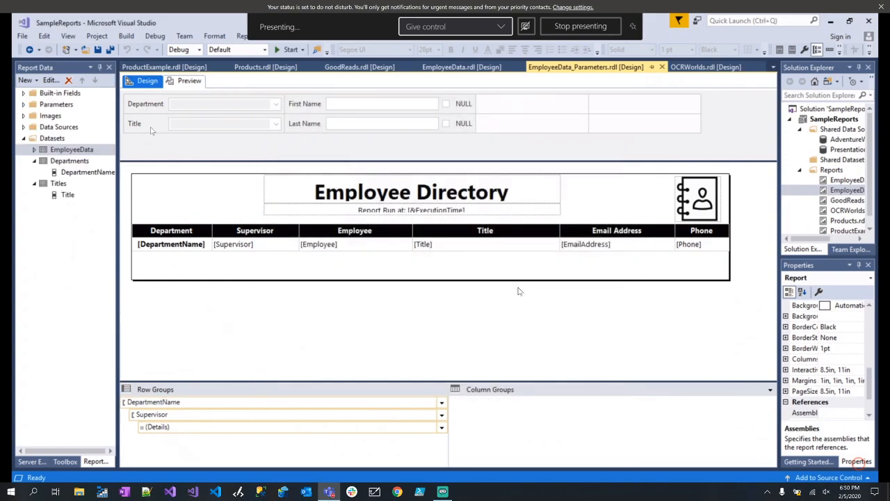
Examine the Titles dataset's stored procedure and its query parameter mapping, and close its properties without changes.
{"action": "double_click", "coordinate": [184, 132]}
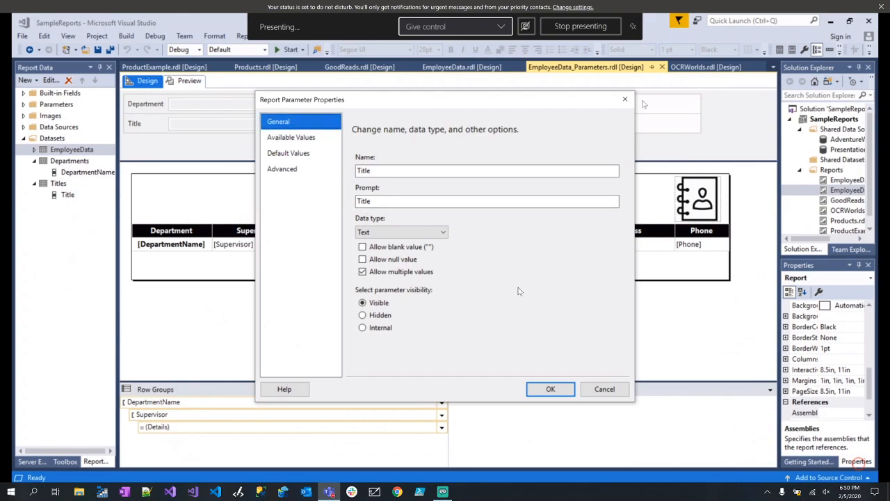
{"action": "key", "text": "Return"}
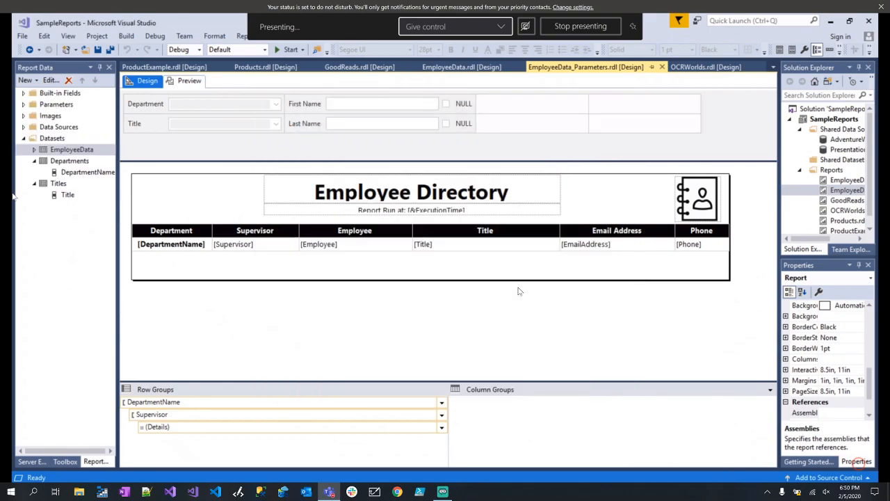
{"action": "double_click", "coordinate": [56, 184]}
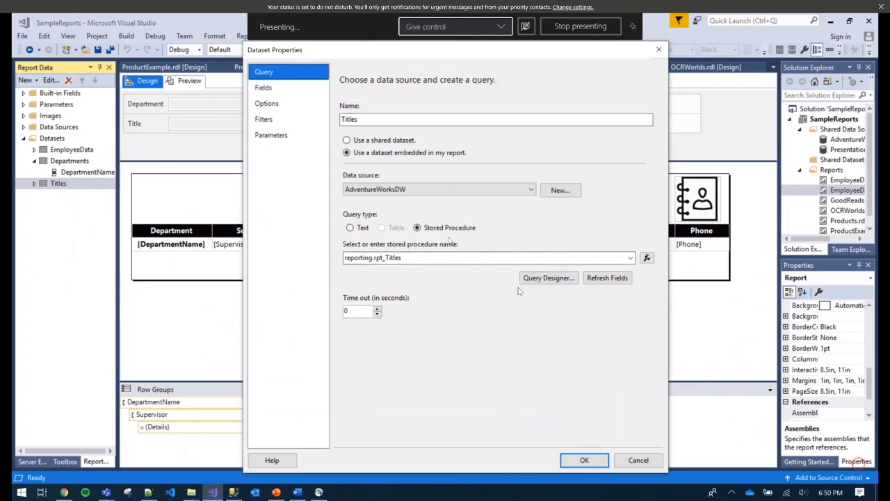
{"action": "left_click", "coordinate": [304, 137]}
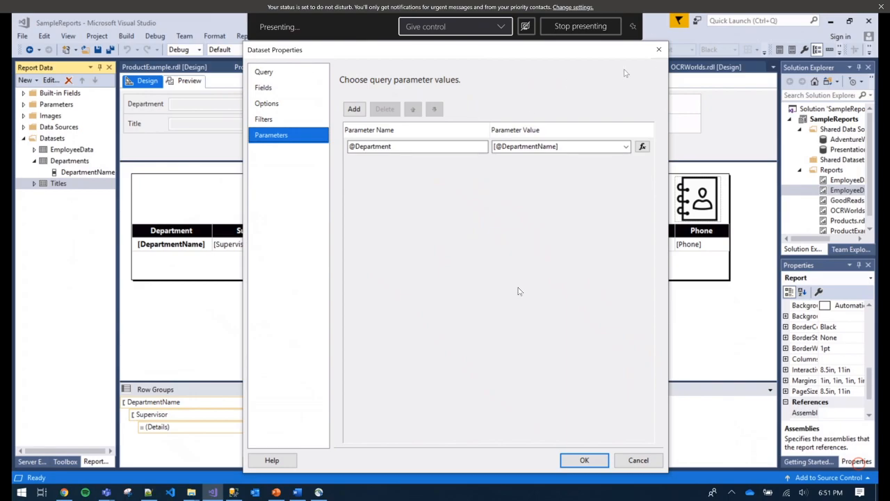
{"action": "left_click", "coordinate": [659, 50]}
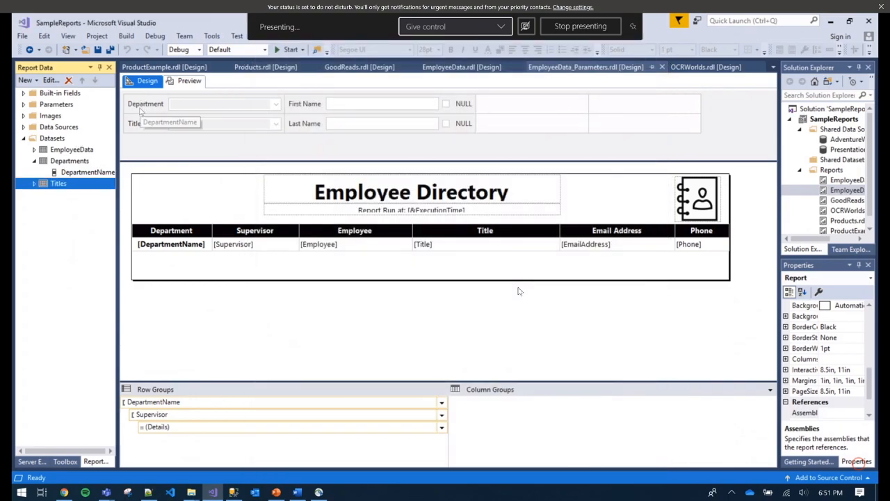
Examine the Title parameter's available values, default values and advanced refresh options, and briefly preview the employee directory report.
{"action": "double_click", "coordinate": [139, 123]}
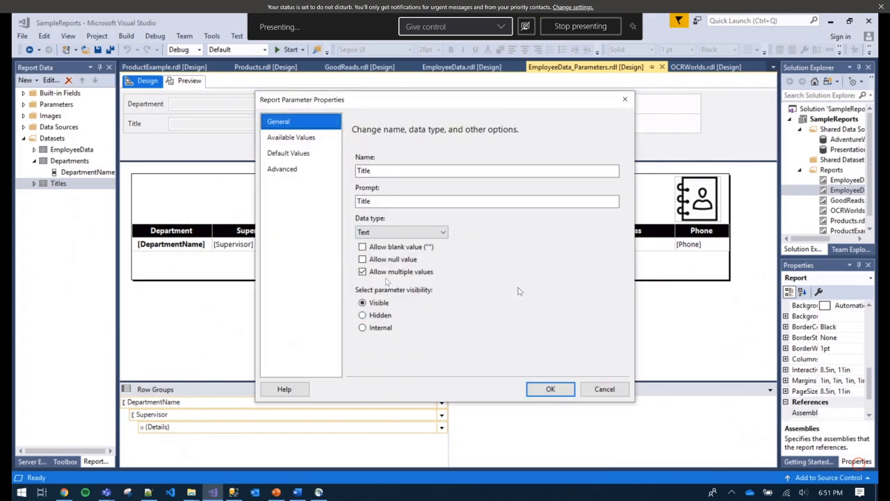
{"action": "left_click", "coordinate": [286, 138]}
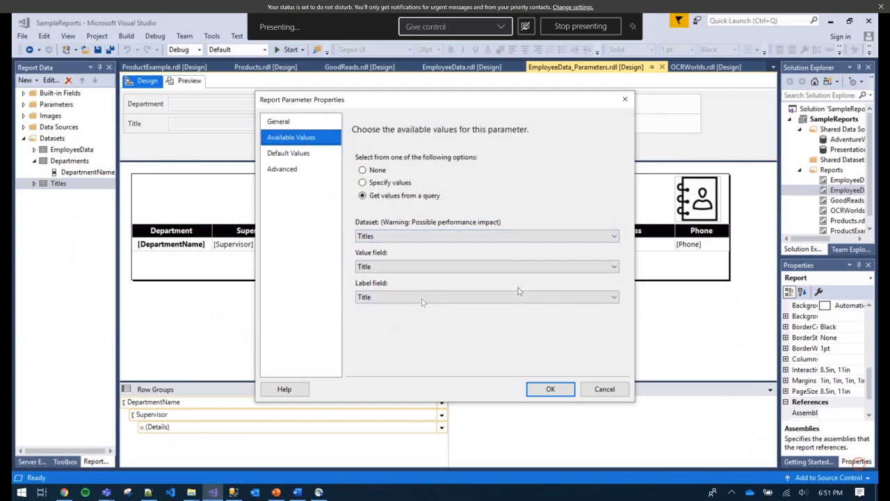
{"action": "left_click", "coordinate": [288, 153]}
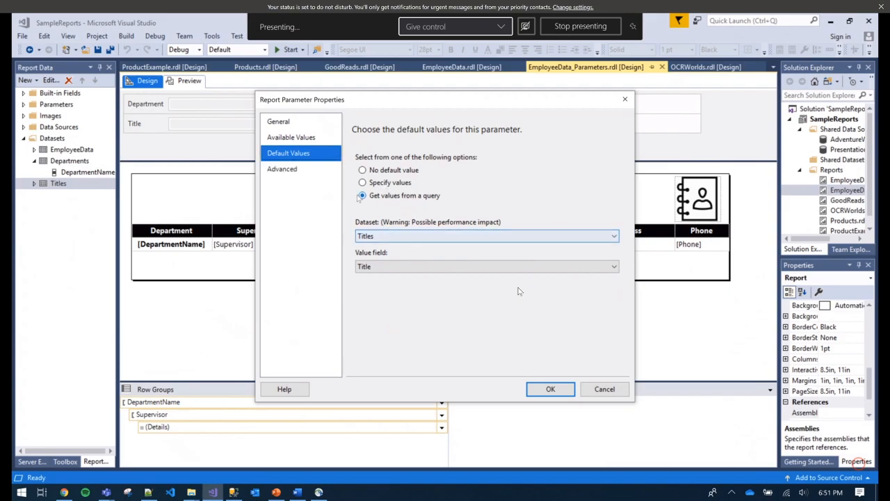
{"action": "left_click", "coordinate": [324, 172]}
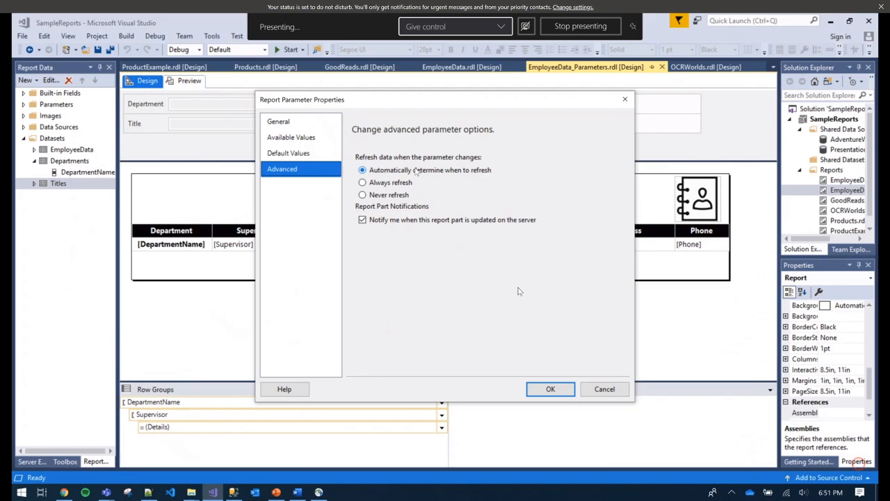
{"action": "left_click", "coordinate": [625, 100]}
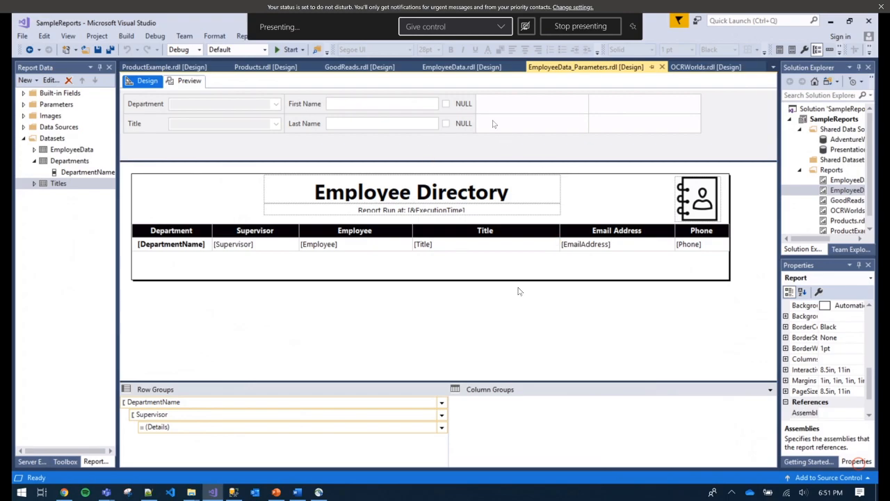
{"action": "left_click", "coordinate": [188, 81]}
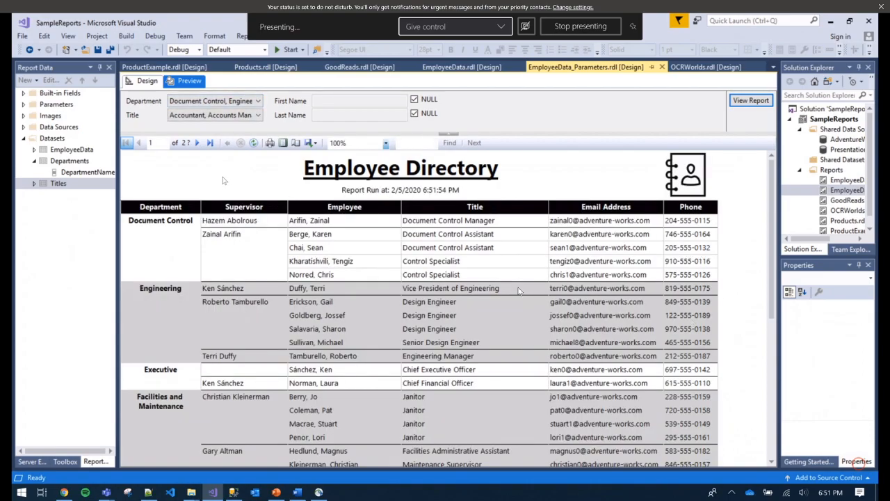
{"action": "left_click", "coordinate": [158, 82]}
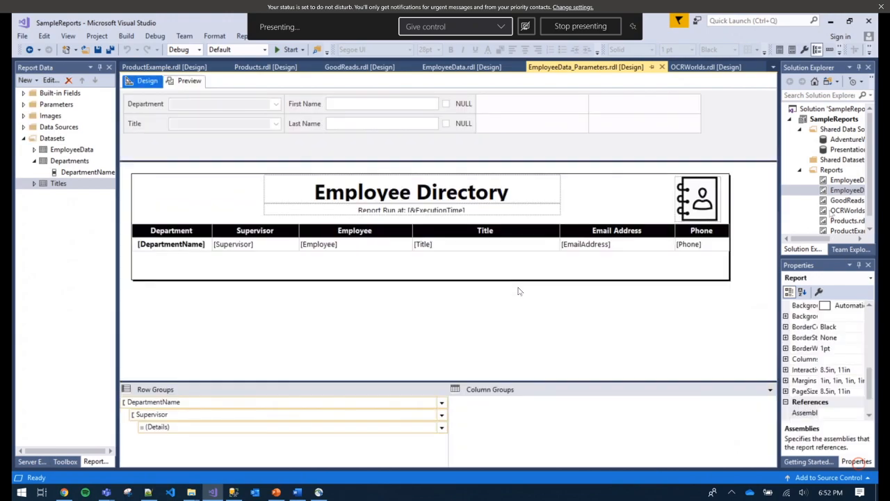
Open the GoodReads report design and examine the grouping expression of its Details row group without changing it.
{"action": "double_click", "coordinate": [841, 200]}
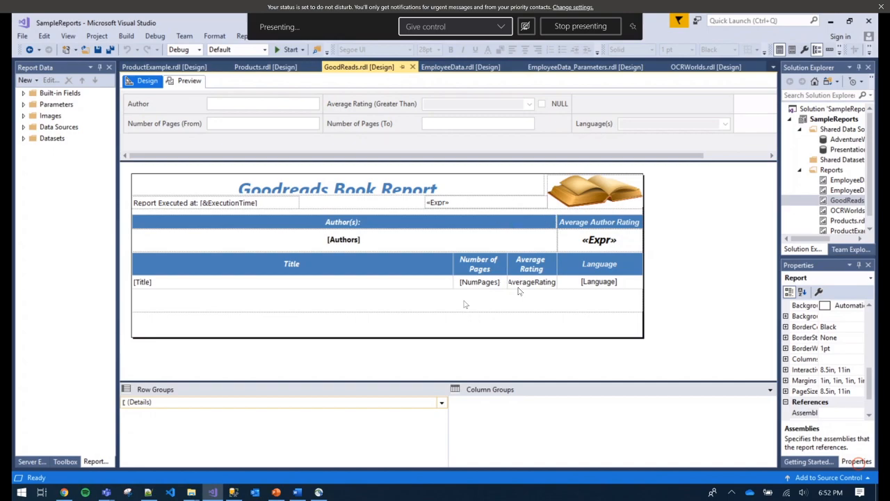
{"action": "left_click", "coordinate": [219, 309]}
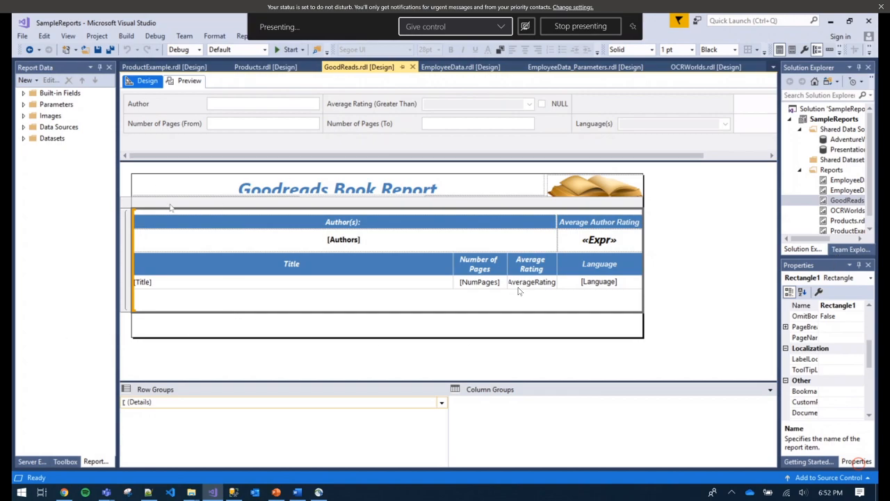
{"action": "left_click", "coordinate": [441, 404]}
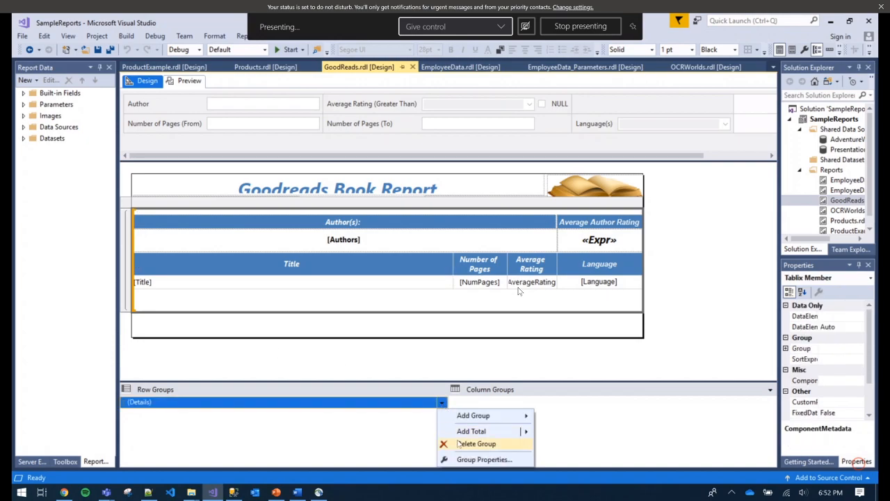
{"action": "left_click", "coordinate": [465, 459]}
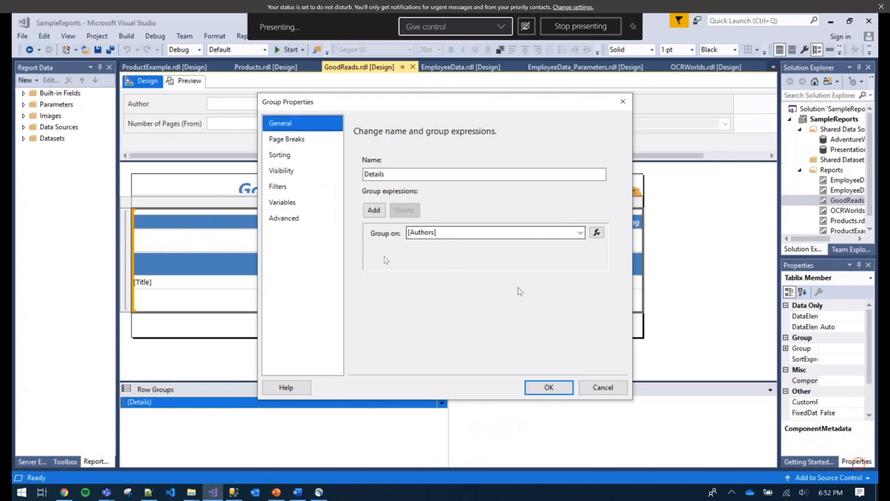
{"action": "left_click", "coordinate": [622, 102]}
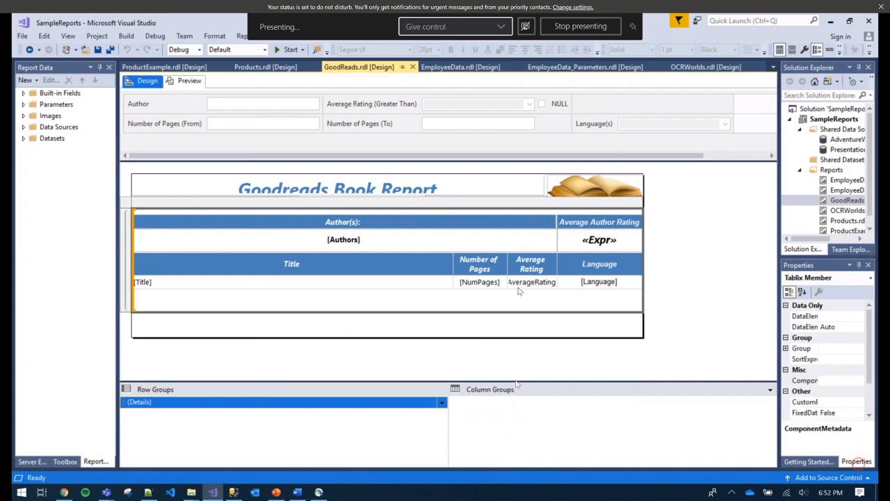
{"action": "left_click", "coordinate": [734, 253]}
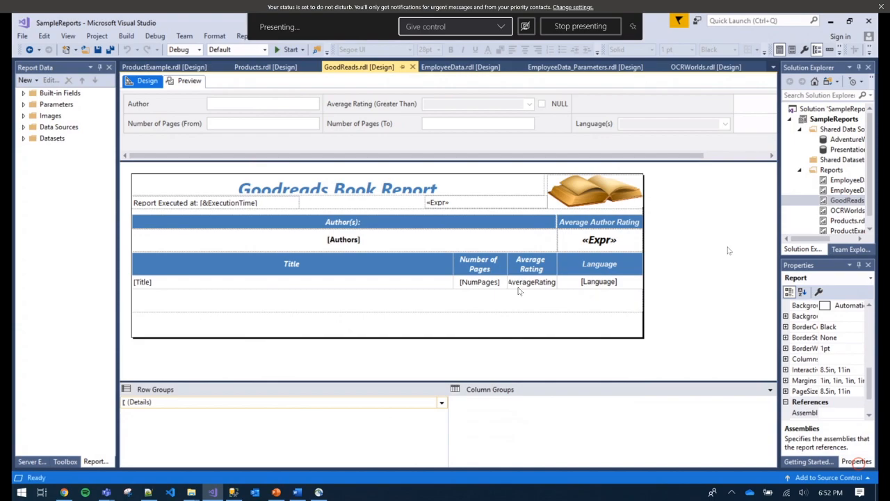
Preview the GoodReads report with the Author parameter set to rowling and review the books grouped by author.
{"action": "left_click", "coordinate": [189, 81]}
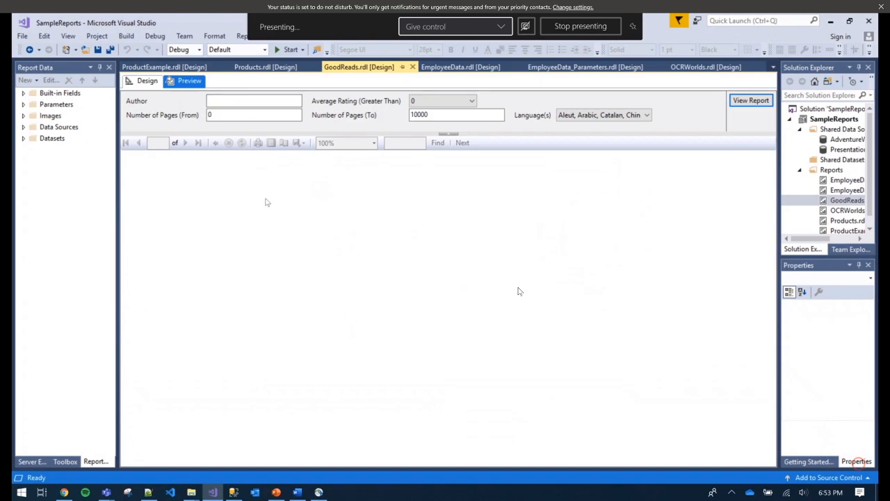
{"action": "left_click", "coordinate": [246, 101]}
{"action": "type", "text": "rowling"}
{"action": "key", "text": "Return"}
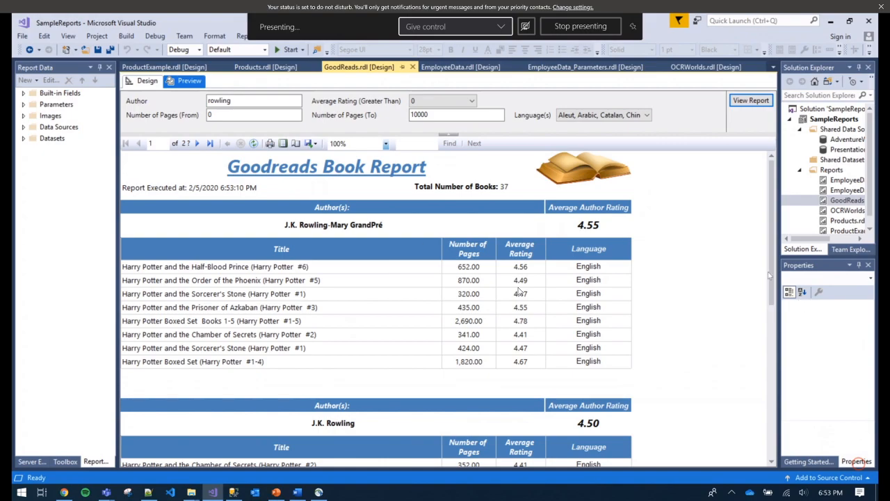
{"action": "scroll", "coordinate": [371, 217], "scroll_direction": "down", "scroll_amount": 2}
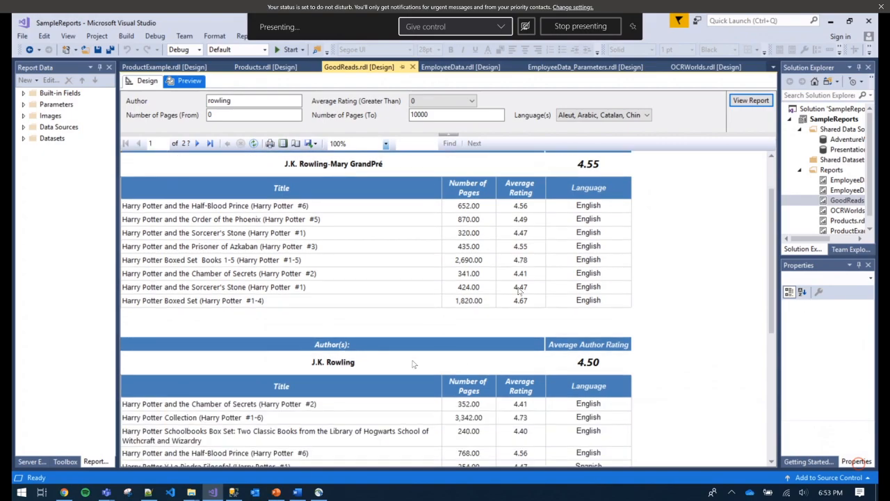
Review the author groups, average author ratings and total book count in the GoodReads preview.
{"action": "scroll", "coordinate": [413, 364], "scroll_direction": "up", "scroll_amount": 2}
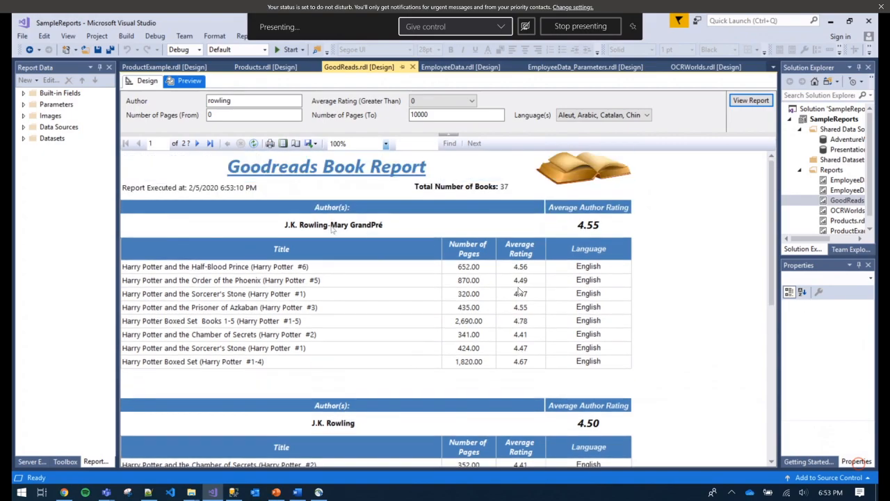
{"action": "scroll", "coordinate": [371, 216], "scroll_direction": "down", "scroll_amount": 2}
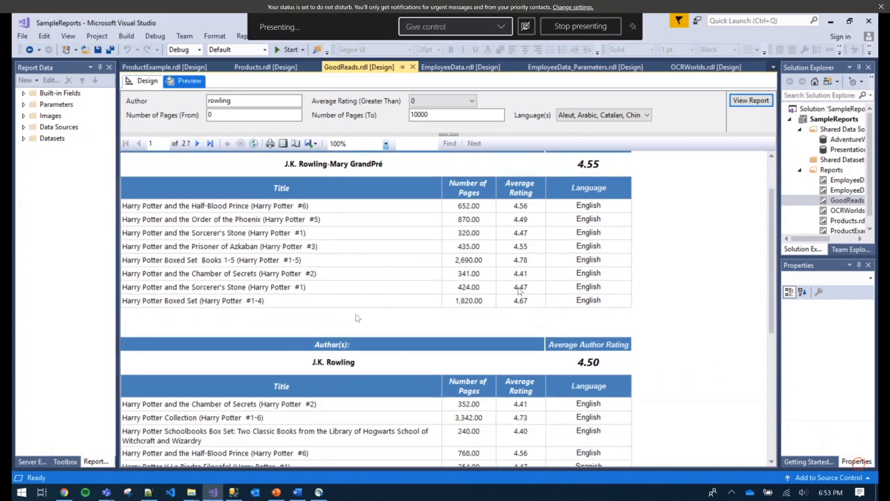
{"action": "scroll", "coordinate": [356, 317], "scroll_direction": "down", "scroll_amount": 3}
{"action": "scroll", "coordinate": [368, 267], "scroll_direction": "down", "scroll_amount": 4}
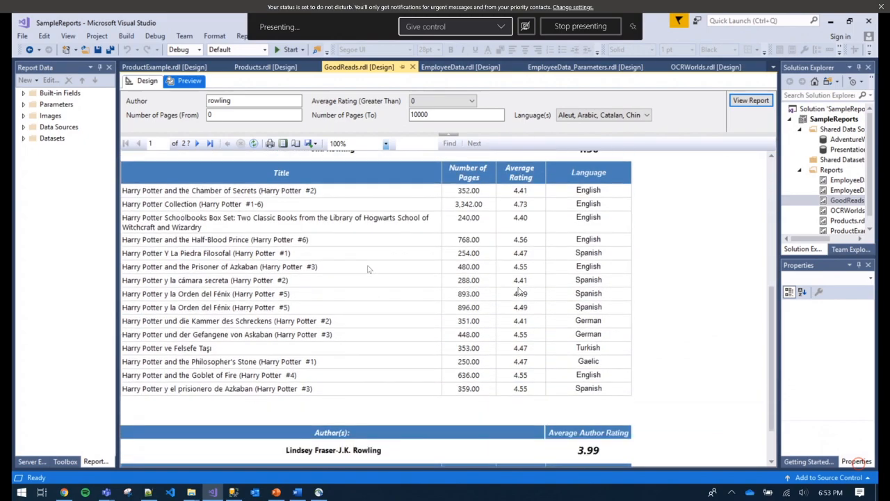
{"action": "scroll", "coordinate": [368, 269], "scroll_direction": "down", "scroll_amount": 2}
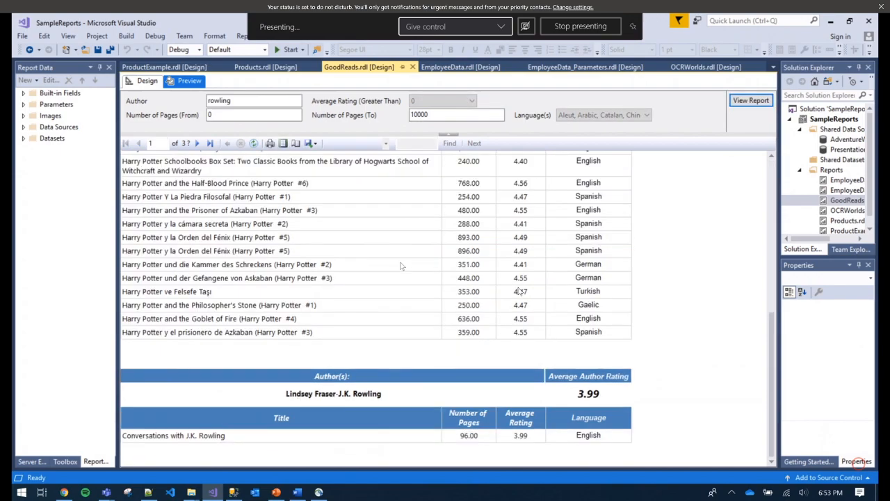
{"action": "scroll", "coordinate": [401, 266], "scroll_direction": "up", "scroll_amount": 2}
{"action": "scroll", "coordinate": [385, 255], "scroll_direction": "up", "scroll_amount": 2}
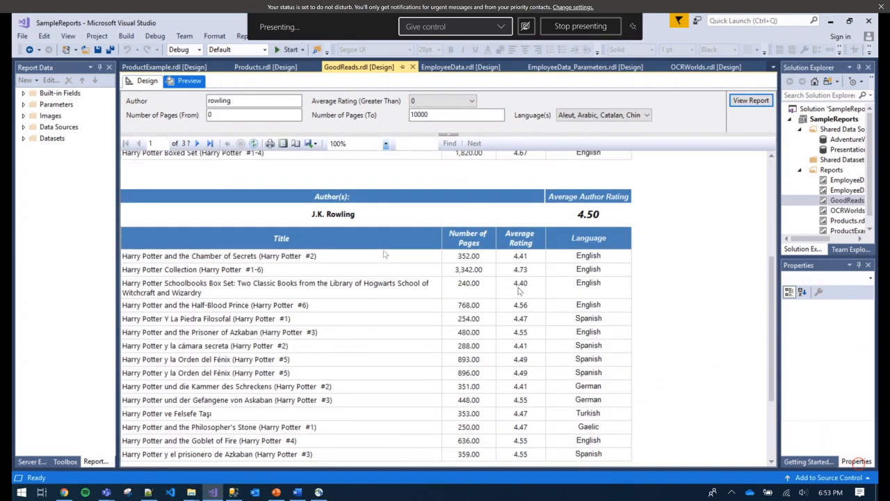
{"action": "scroll", "coordinate": [383, 255], "scroll_direction": "up", "scroll_amount": 6}
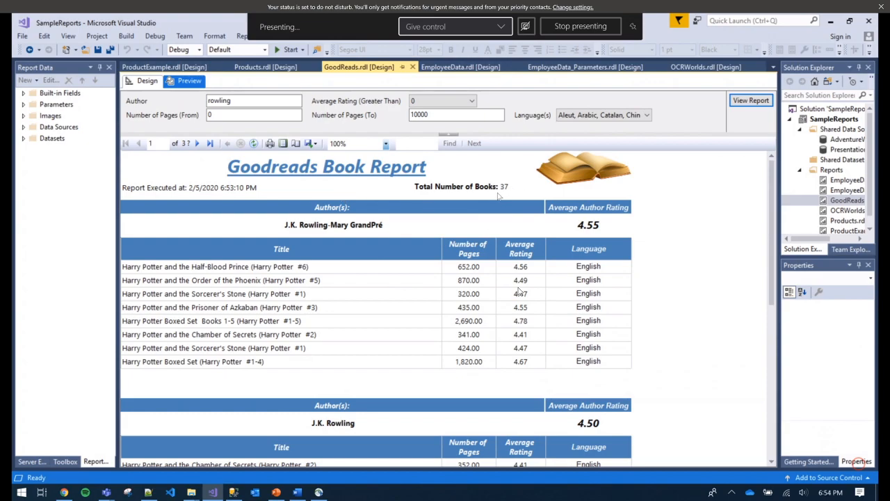
Examine the expression behind the total book count text box in the GoodReads design, and close it without changes.
{"action": "left_click", "coordinate": [143, 80]}
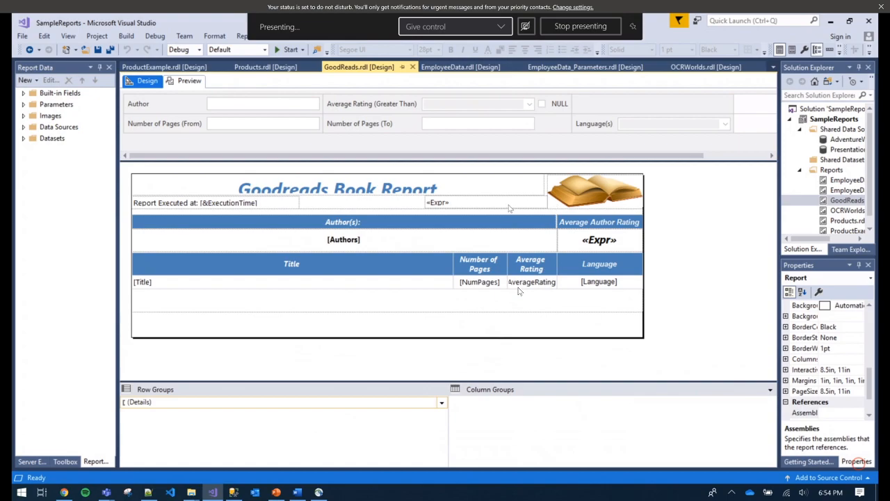
{"action": "right_click", "coordinate": [508, 208]}
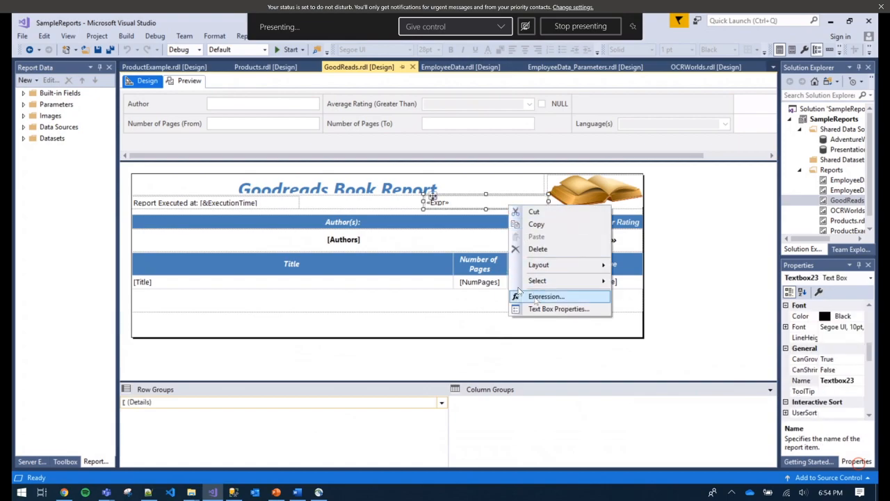
{"action": "left_click", "coordinate": [536, 298]}
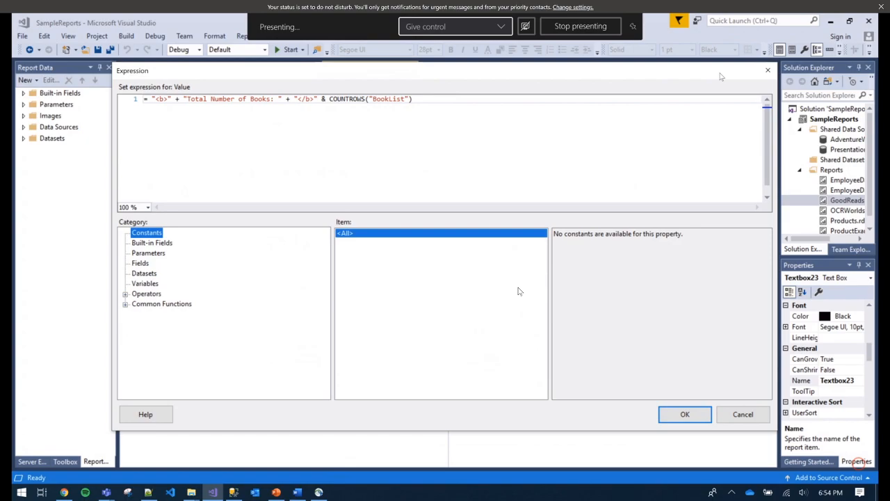
{"action": "left_click", "coordinate": [768, 70]}
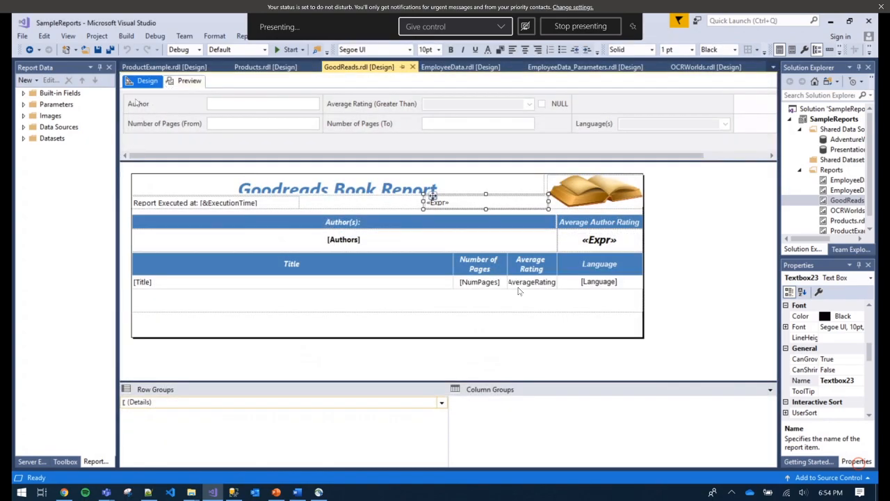
Preview the GoodReads report again with the Author parameter set to rowling.
{"action": "left_click", "coordinate": [190, 80]}
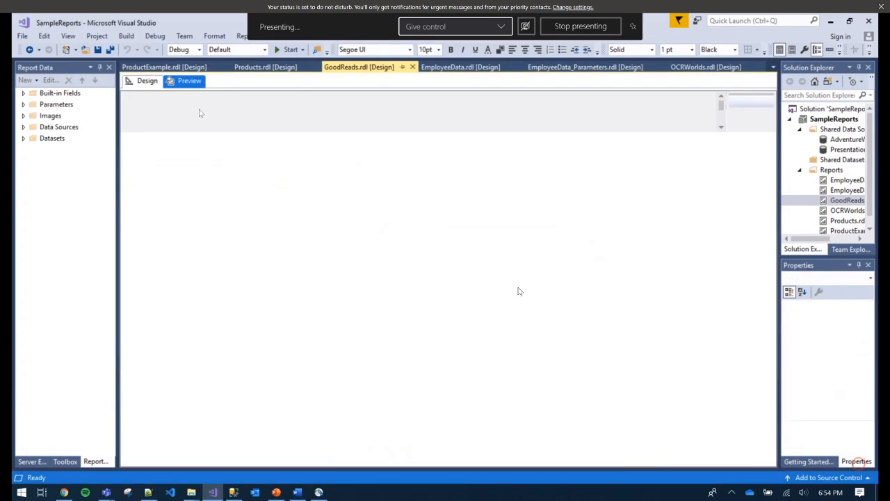
{"action": "left_click", "coordinate": [232, 102]}
{"action": "type", "text": "rowl"}
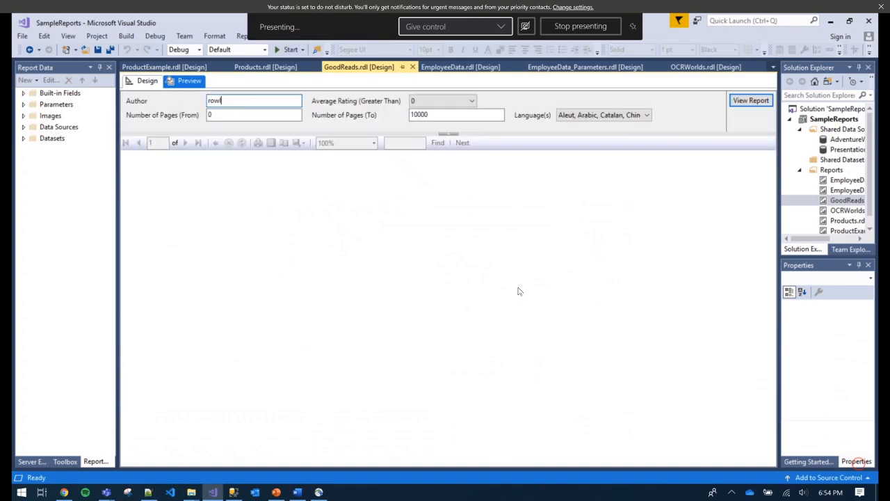
{"action": "type", "text": "ing"}
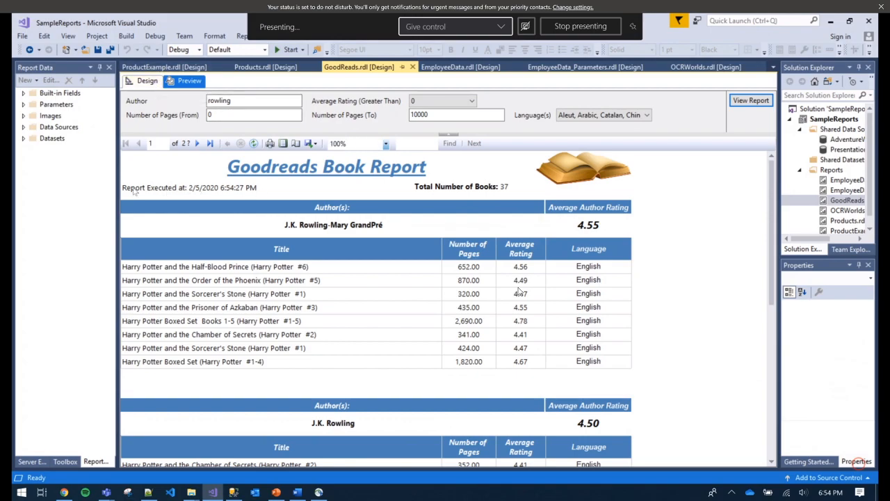
Examine the markup type in the placeholder properties of the book count expression, and close them without changes.
{"action": "left_click", "coordinate": [147, 81]}
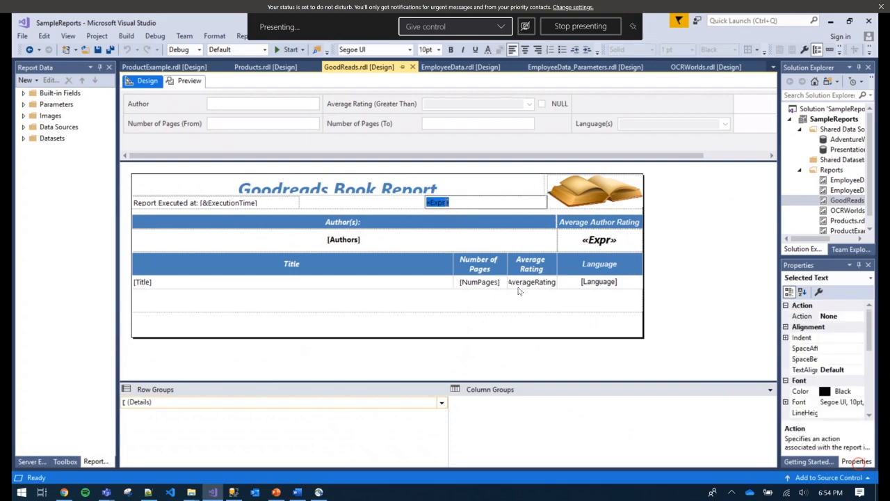
{"action": "right_click", "coordinate": [445, 203]}
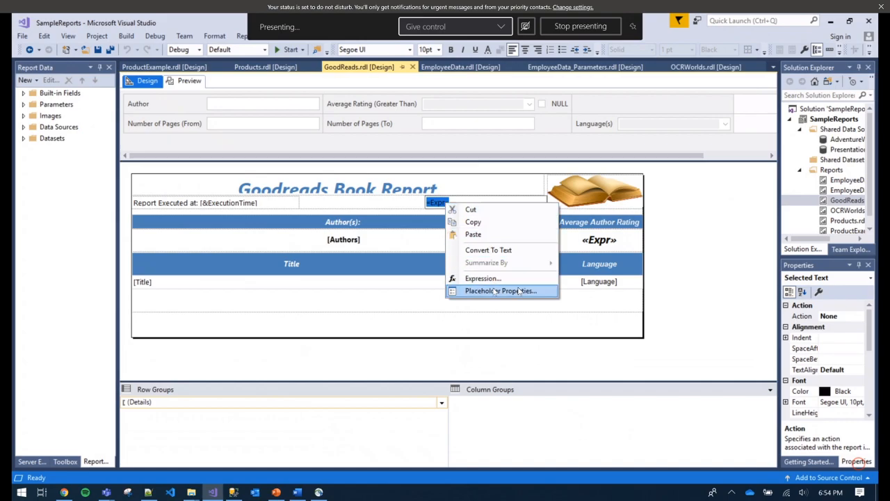
{"action": "left_click", "coordinate": [518, 291]}
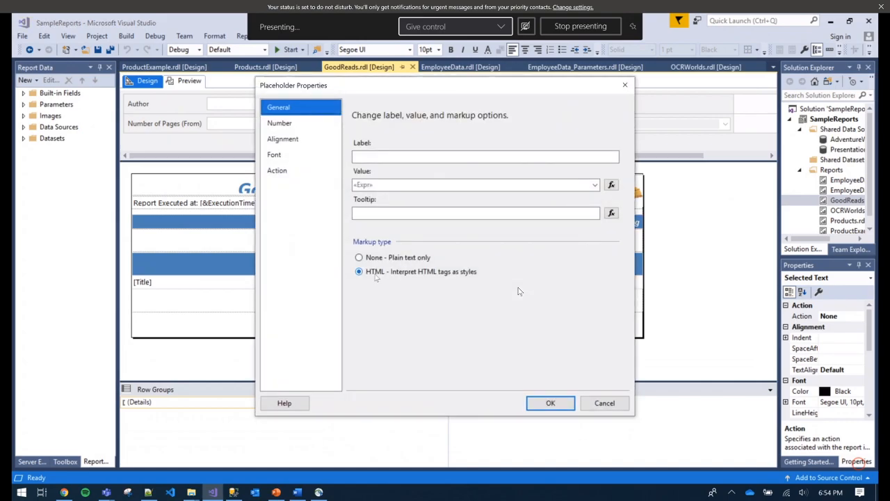
{"action": "left_click", "coordinate": [623, 86]}
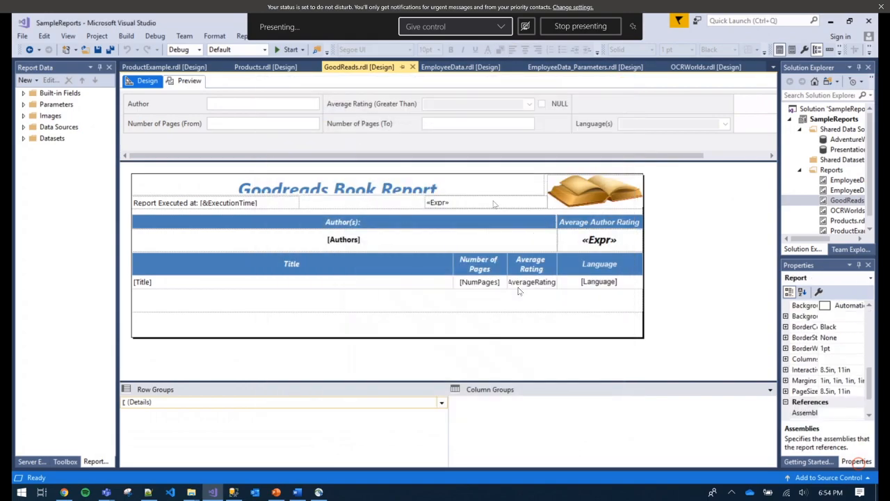
Examine the bold tags, the COUNTROWS function and its BookList argument in the book count expression without editing it.
{"action": "right_click", "coordinate": [494, 203]}
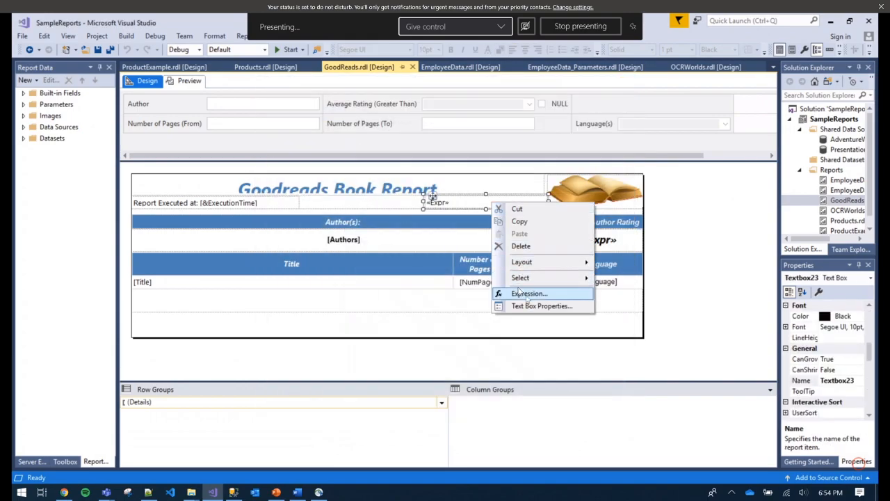
{"action": "left_click", "coordinate": [529, 293]}
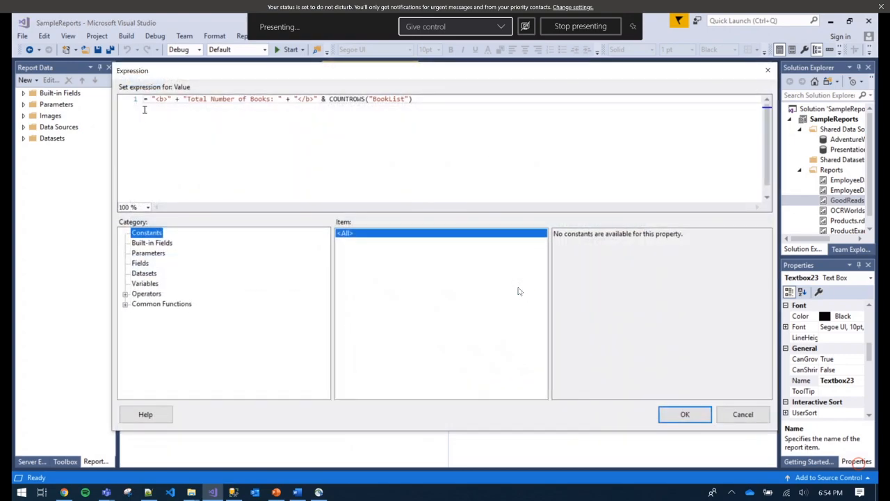
{"action": "left_click_drag", "start_coordinate": [171, 102], "coordinate": [151, 102]}
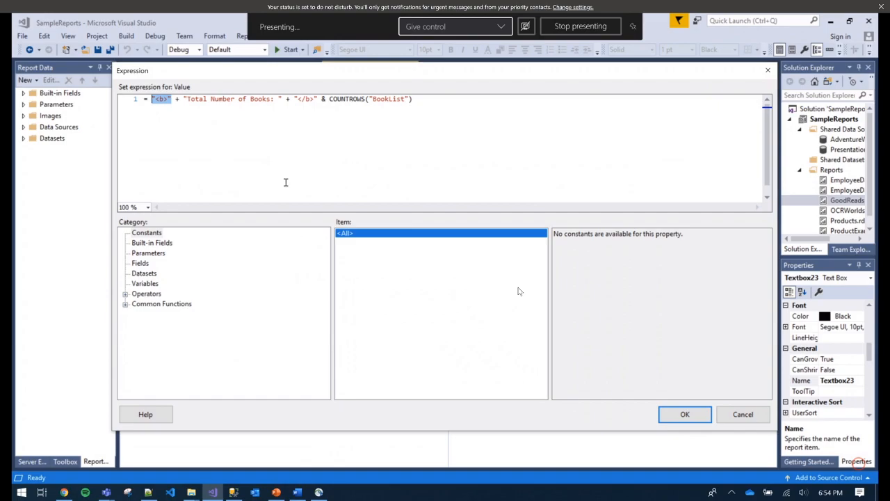
{"action": "left_click", "coordinate": [242, 125]}
{"action": "double_click", "coordinate": [344, 99]}
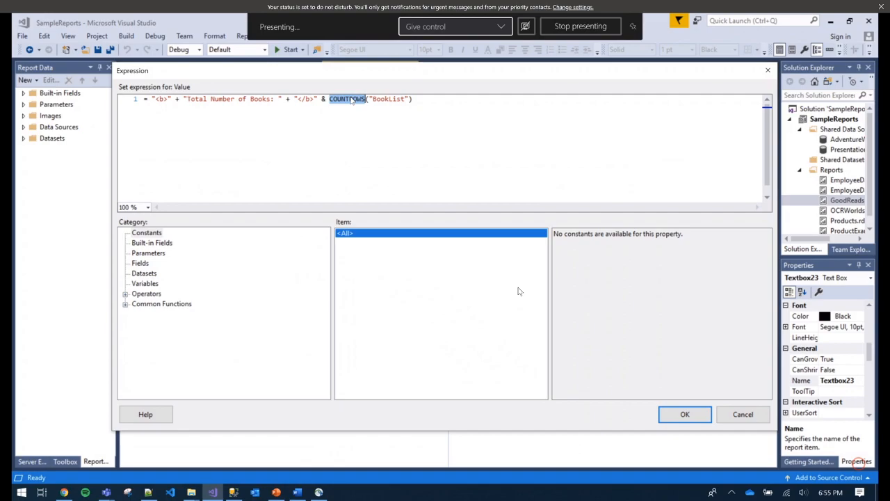
{"action": "left_click", "coordinate": [600, 118]}
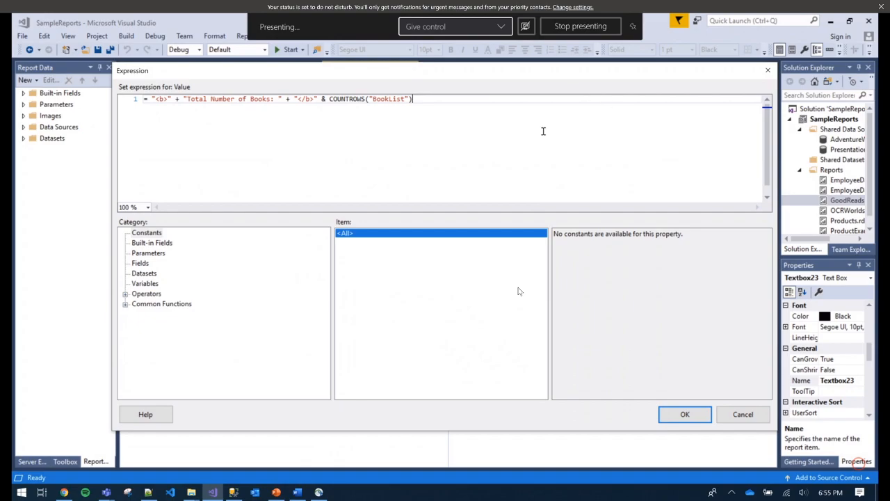
{"action": "double_click", "coordinate": [373, 99]}
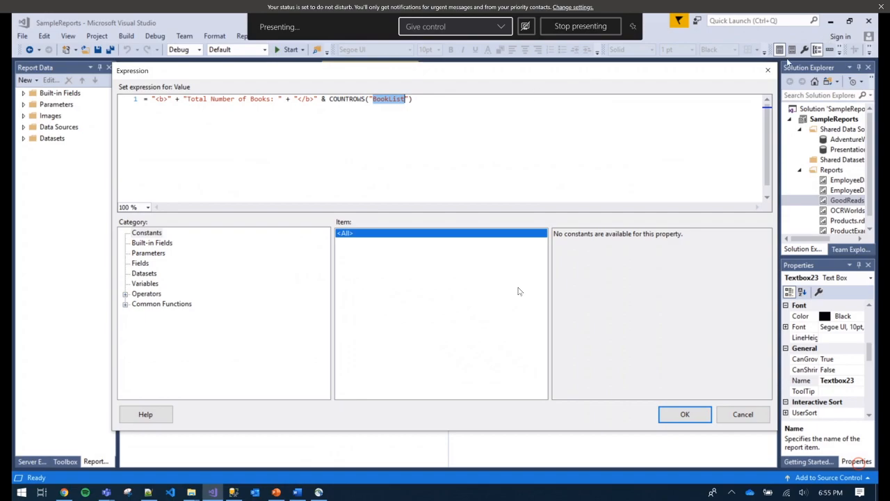
{"action": "left_click", "coordinate": [767, 71]}
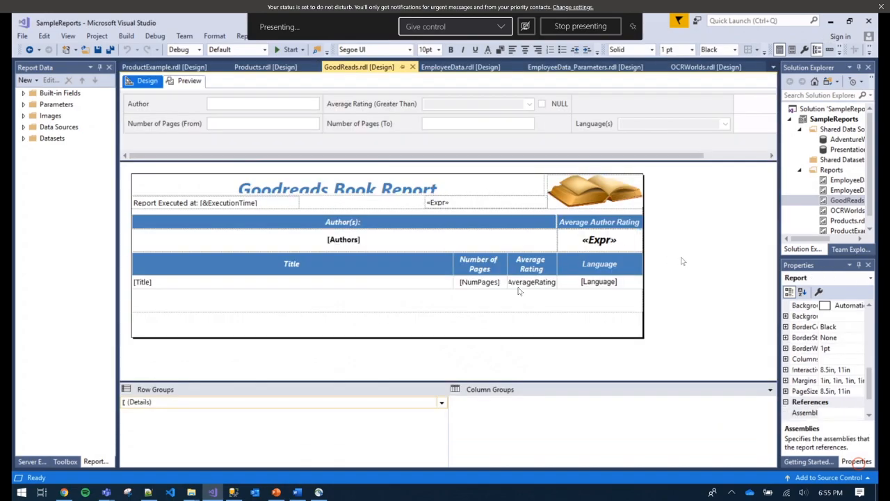
Open the OCRWorlds report and preview it, narrowing the side panes so its full width fits.
{"action": "left_click_drag", "start_coordinate": [779, 248], "coordinate": [733, 237]}
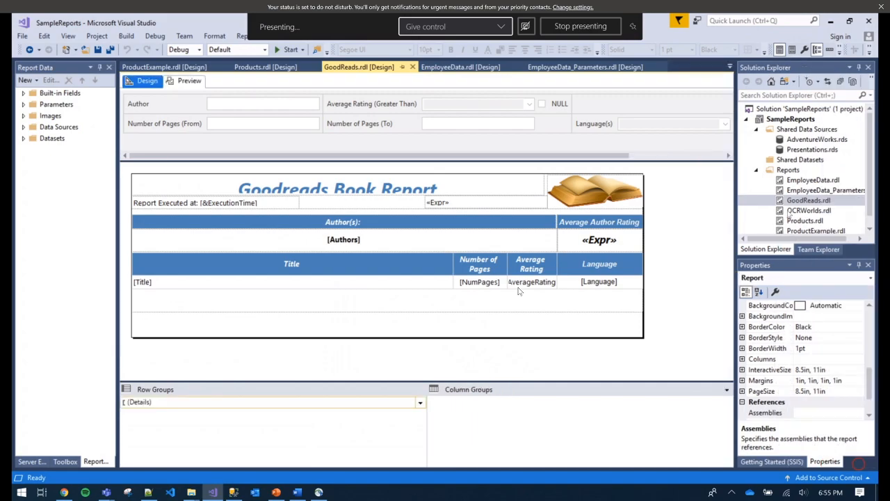
{"action": "double_click", "coordinate": [788, 213]}
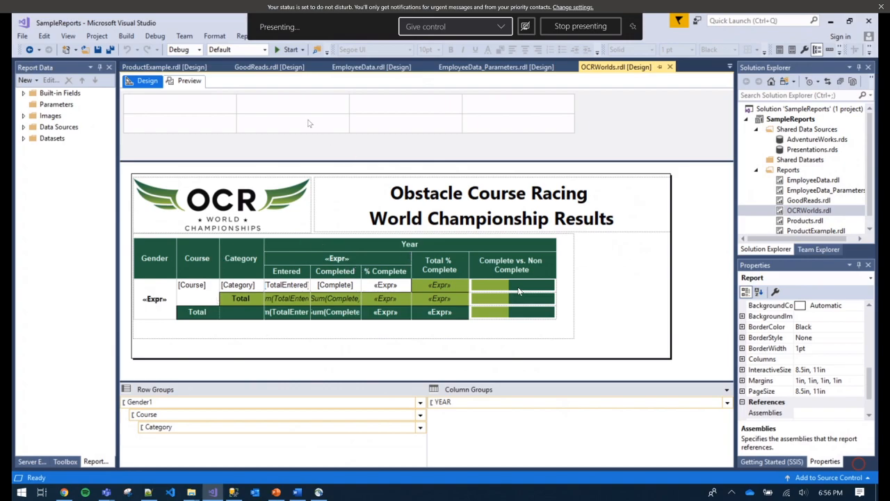
{"action": "left_click", "coordinate": [189, 80]}
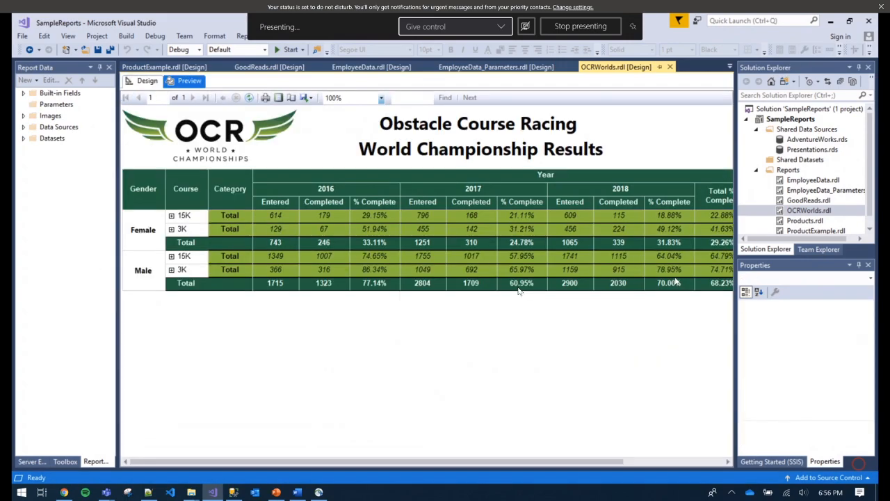
{"action": "left_click_drag", "start_coordinate": [735, 288], "coordinate": [826, 290]}
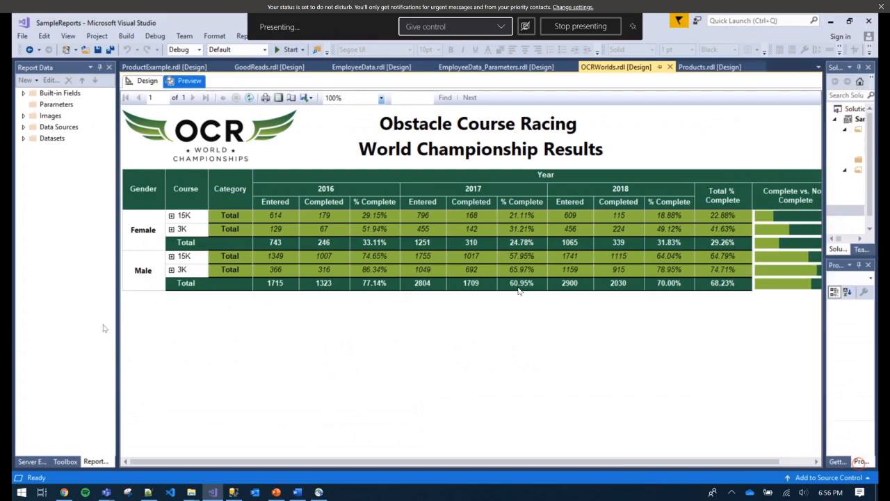
{"action": "left_click_drag", "start_coordinate": [117, 322], "coordinate": [79, 322]}
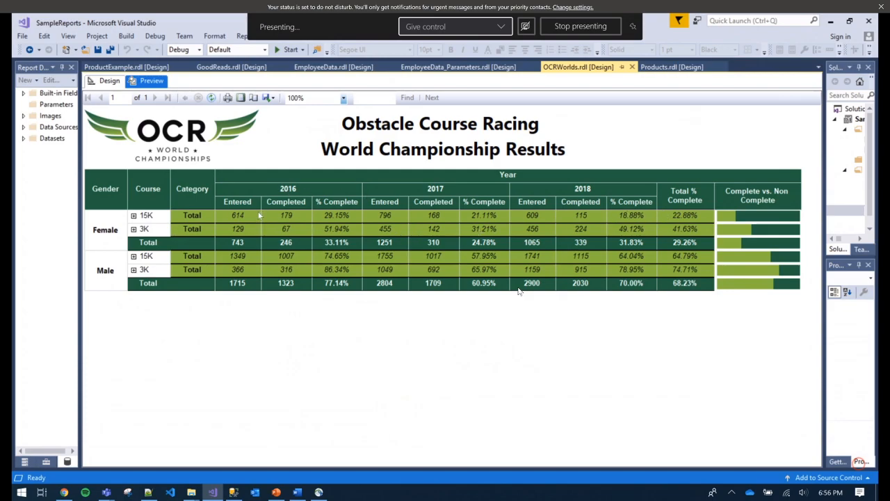
Expand the Female 15K, Female 3K and Male 15K course groups in the OCRWorlds preview and review their category rows.
{"action": "left_click", "coordinate": [133, 217]}
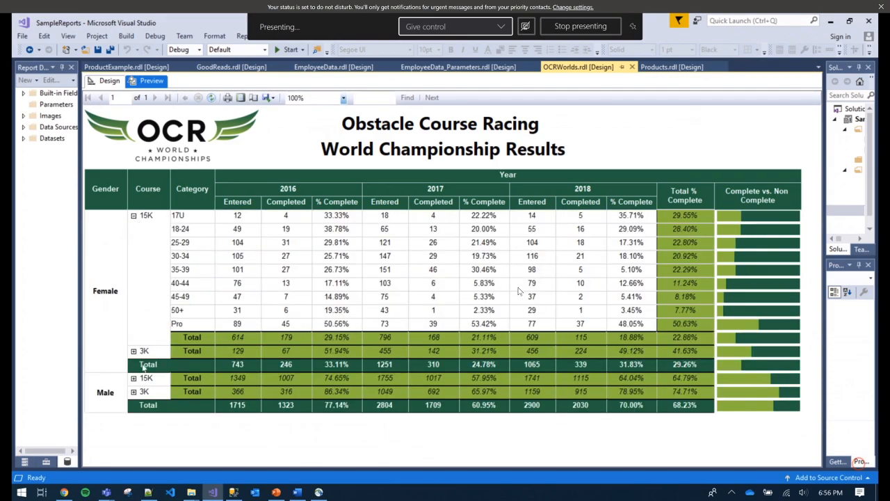
{"action": "left_click", "coordinate": [134, 351]}
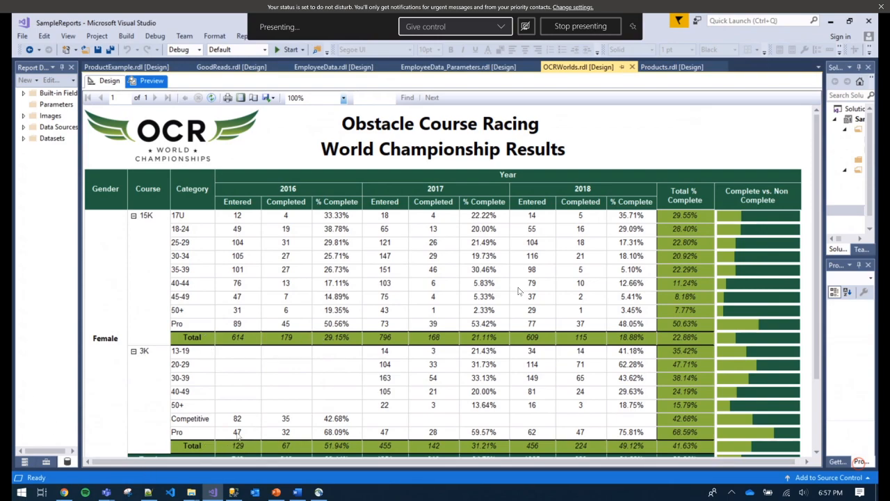
{"action": "scroll", "coordinate": [518, 291], "scroll_direction": "down", "scroll_amount": 2}
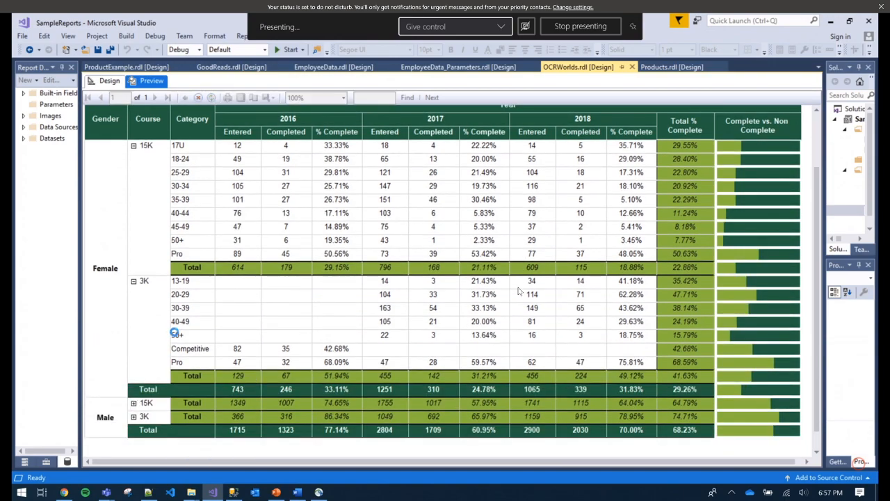
{"action": "left_click", "coordinate": [133, 403]}
{"action": "scroll", "coordinate": [692, 245], "scroll_direction": "down", "scroll_amount": 1}
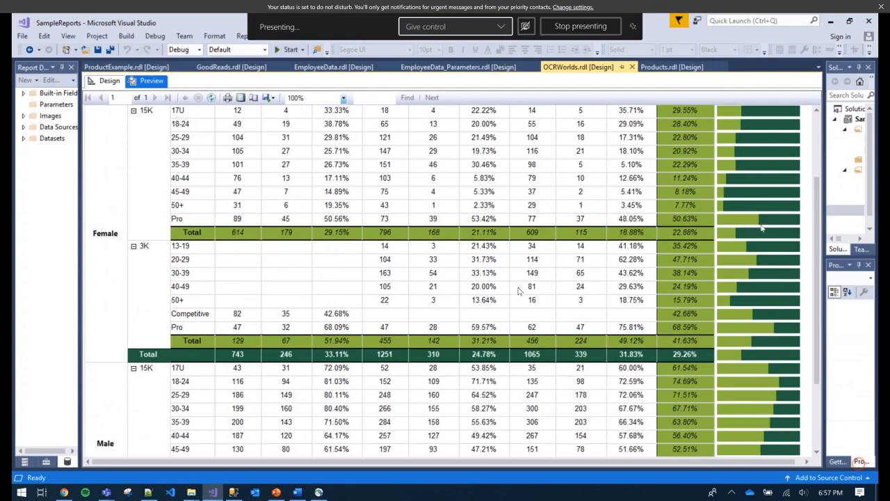
{"action": "scroll", "coordinate": [763, 337], "scroll_direction": "down", "scroll_amount": 3}
{"action": "scroll", "coordinate": [748, 240], "scroll_direction": "up", "scroll_amount": 2}
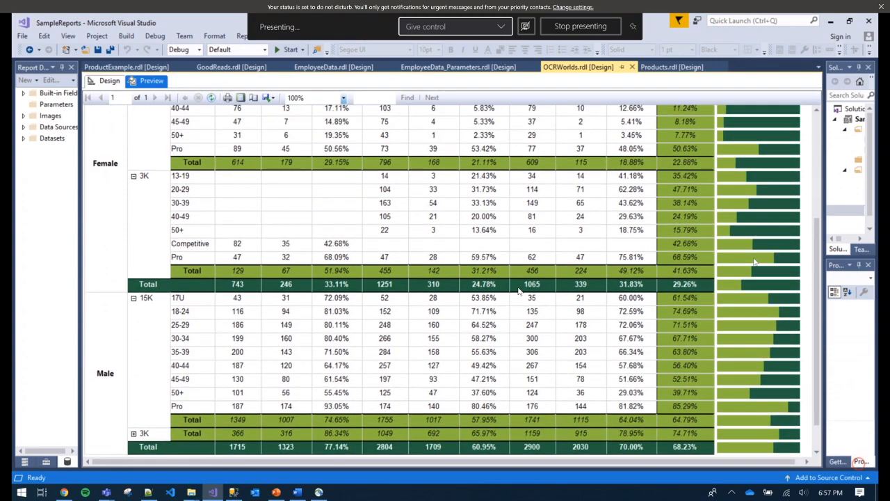
{"action": "scroll", "coordinate": [752, 263], "scroll_direction": "up", "scroll_amount": 4}
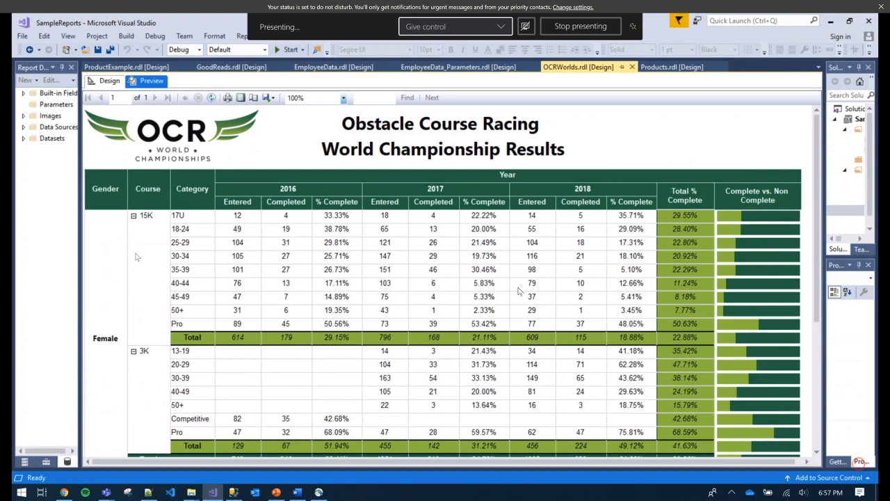
Return the OCRWorlds report to design view and examine the category row's visibility settings and toggle item options, leaving them unchanged.
{"action": "left_click", "coordinate": [116, 83]}
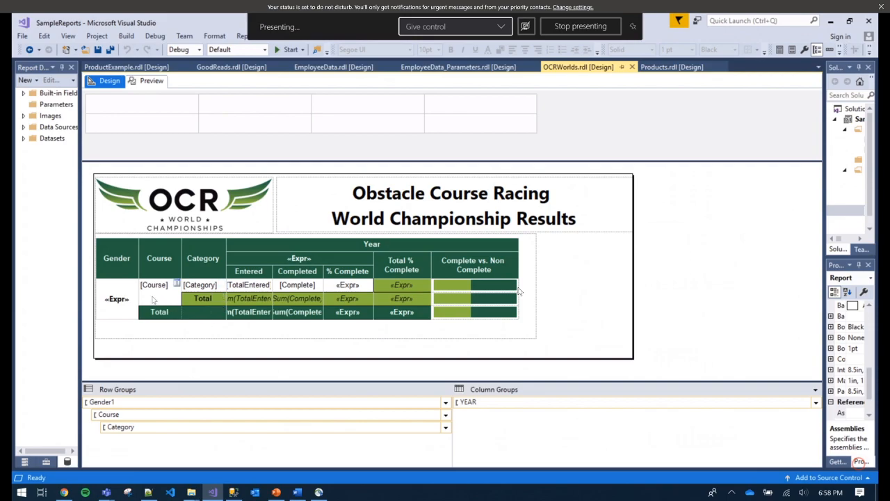
{"action": "left_click", "coordinate": [153, 299]}
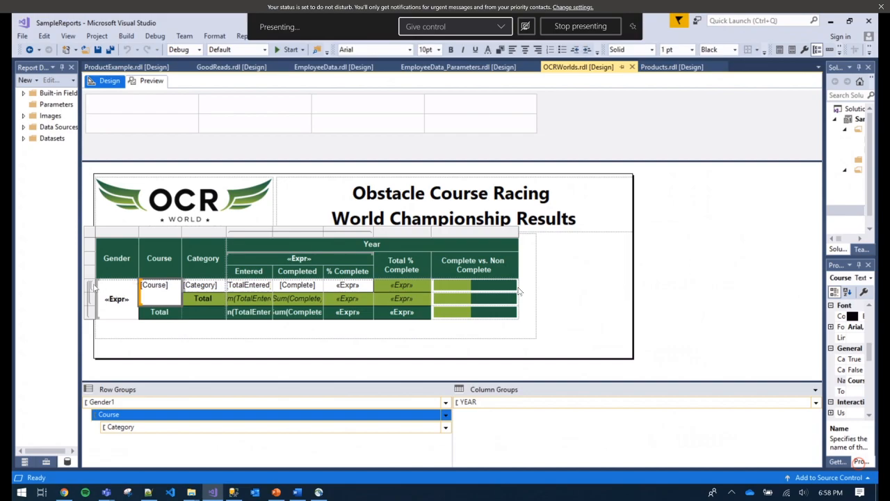
{"action": "left_click", "coordinate": [93, 285]}
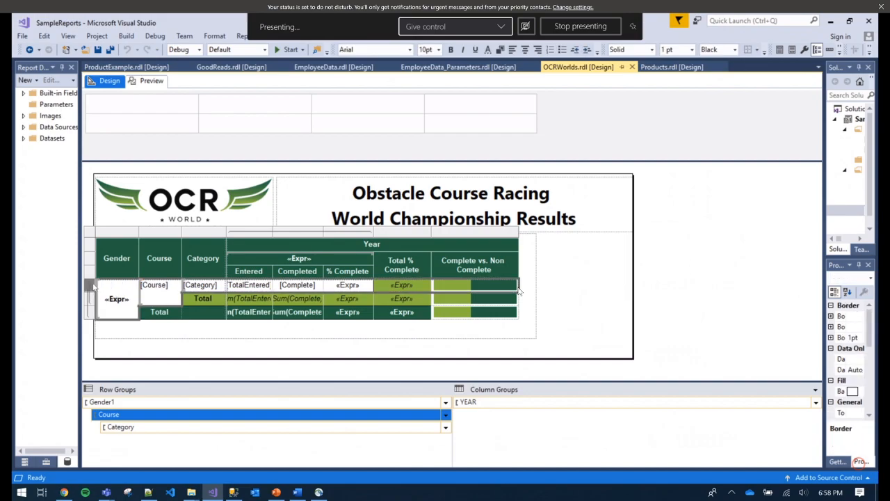
{"action": "right_click", "coordinate": [94, 289]}
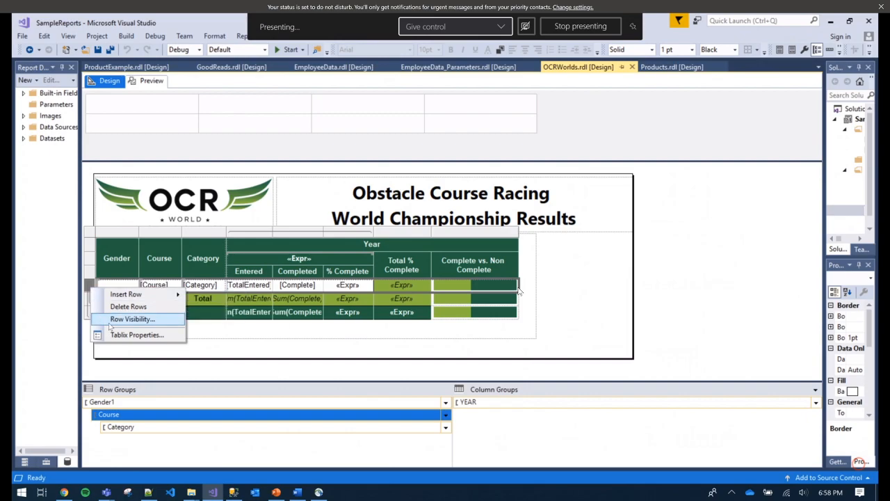
{"action": "left_click", "coordinate": [110, 322]}
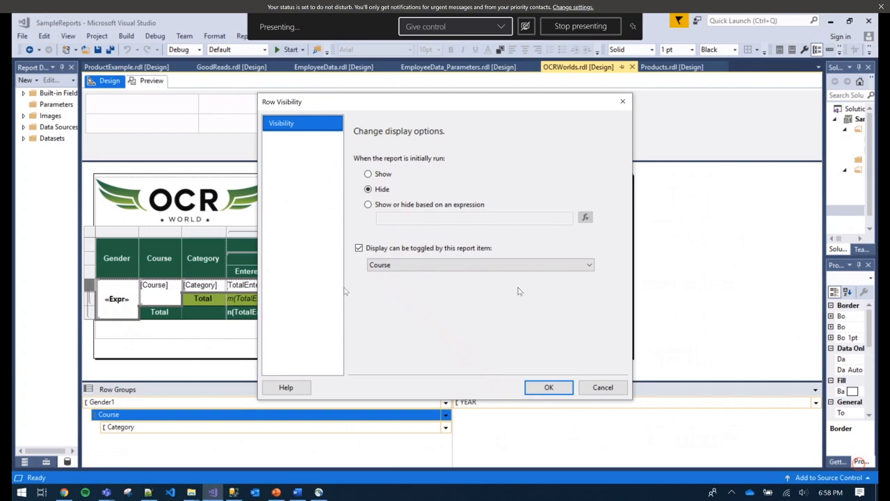
{"action": "left_click", "coordinate": [419, 265]}
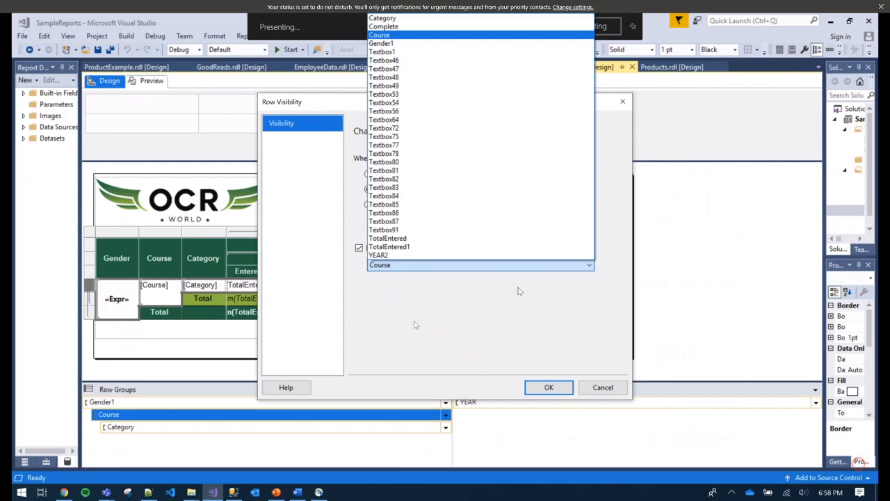
{"action": "left_click", "coordinate": [554, 307]}
{"action": "left_click", "coordinate": [598, 386]}
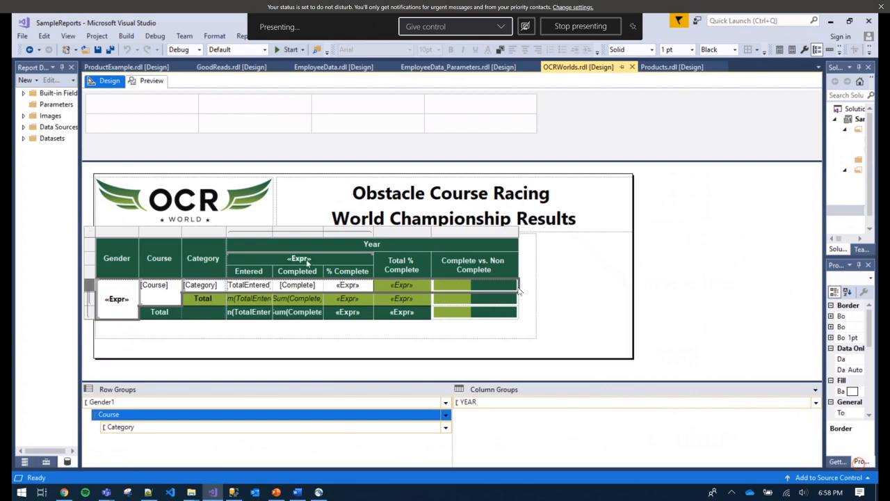
Widen the Solution Explorer and Properties panes beside the OCRWorlds design, and deselect the table.
{"action": "left_click", "coordinate": [655, 254]}
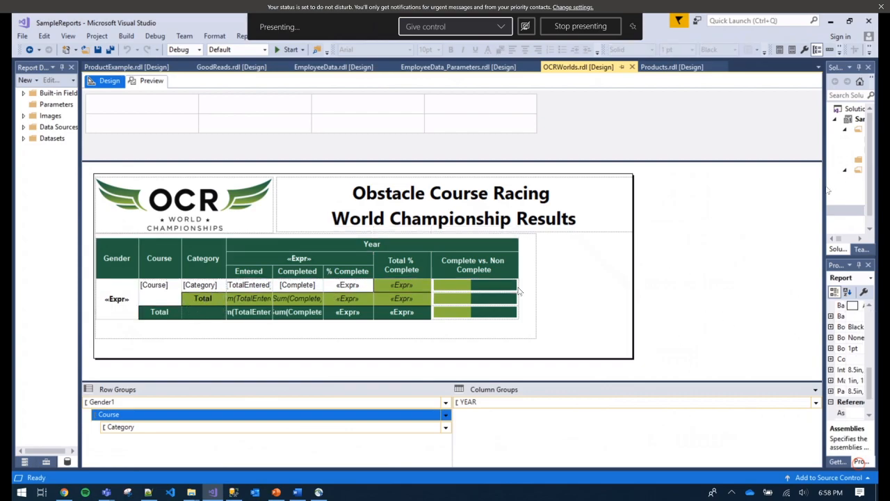
{"action": "left_click_drag", "start_coordinate": [824, 189], "coordinate": [676, 194]}
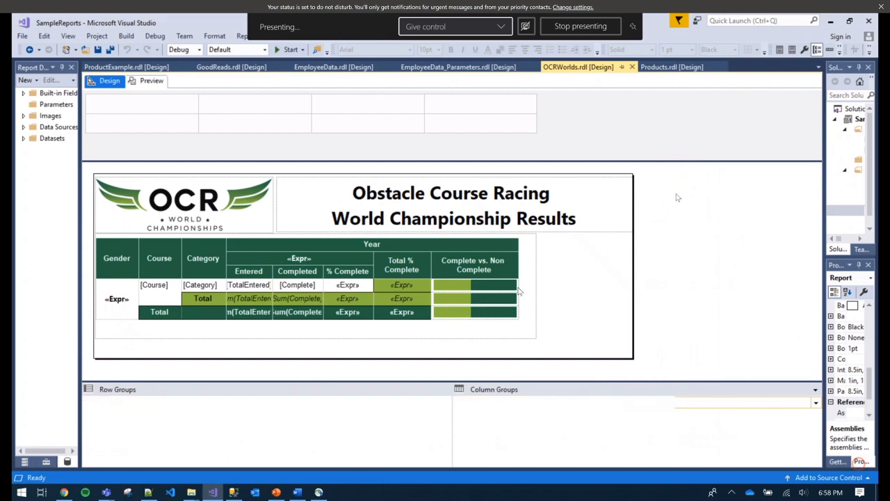
{"action": "left_click", "coordinate": [384, 316]}
{"action": "scroll", "coordinate": [800, 334], "scroll_direction": "up", "scroll_amount": 5}
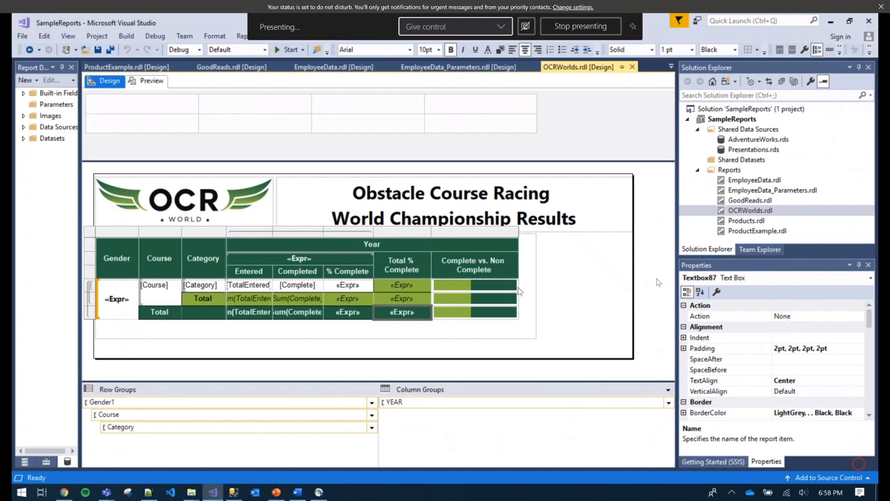
{"action": "left_click", "coordinate": [594, 265]}
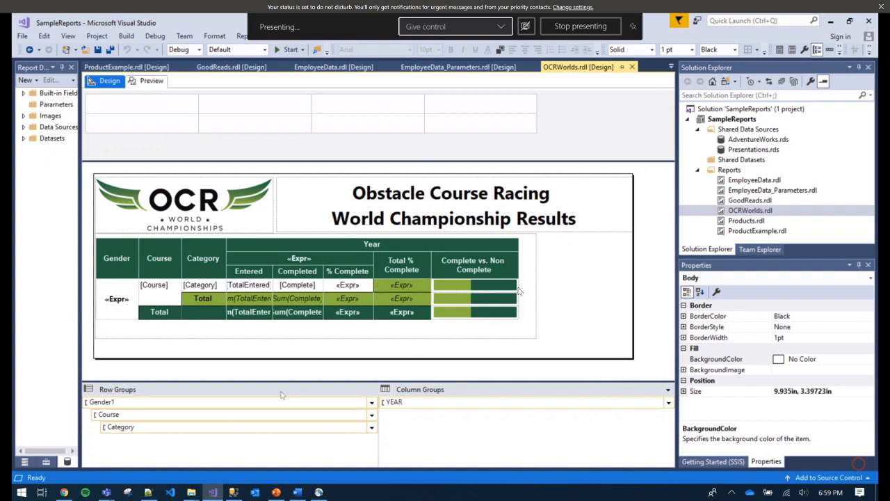
Preview the OCRWorlds report, review its available export formats, and return to the report design.
{"action": "mouse_move", "coordinate": [278, 492]}
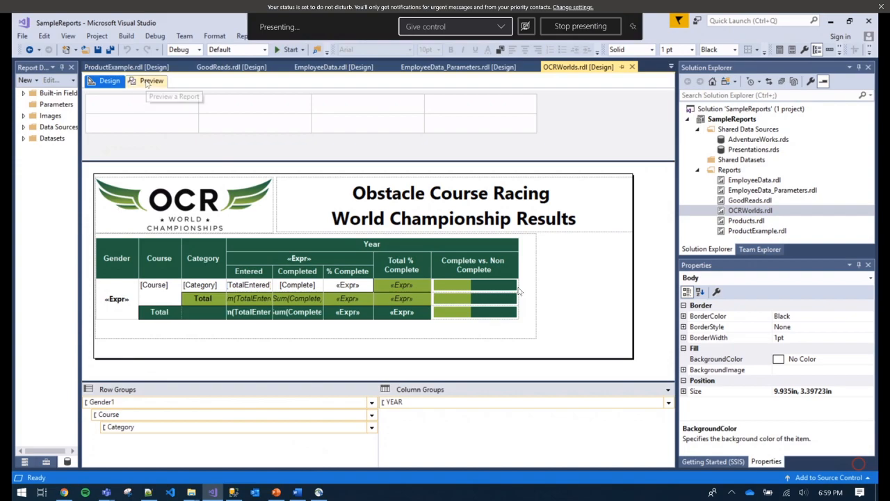
{"action": "left_click", "coordinate": [146, 81]}
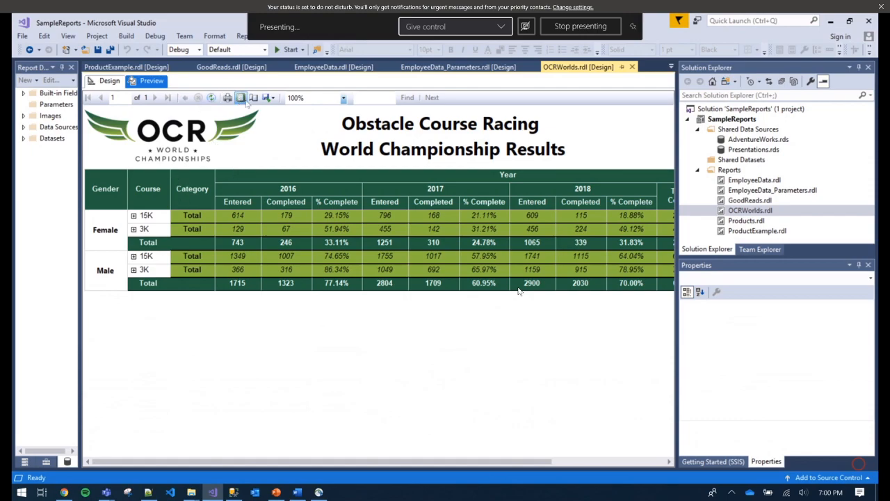
{"action": "left_click", "coordinate": [268, 98]}
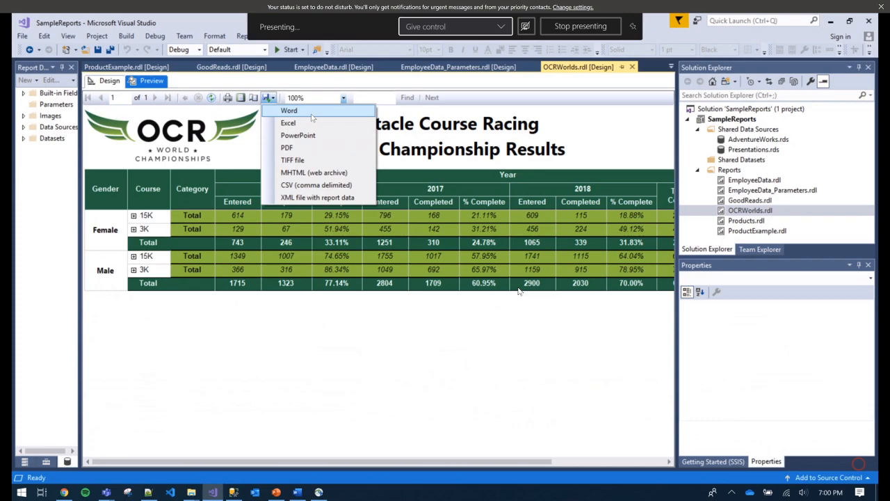
{"action": "left_click", "coordinate": [110, 82]}
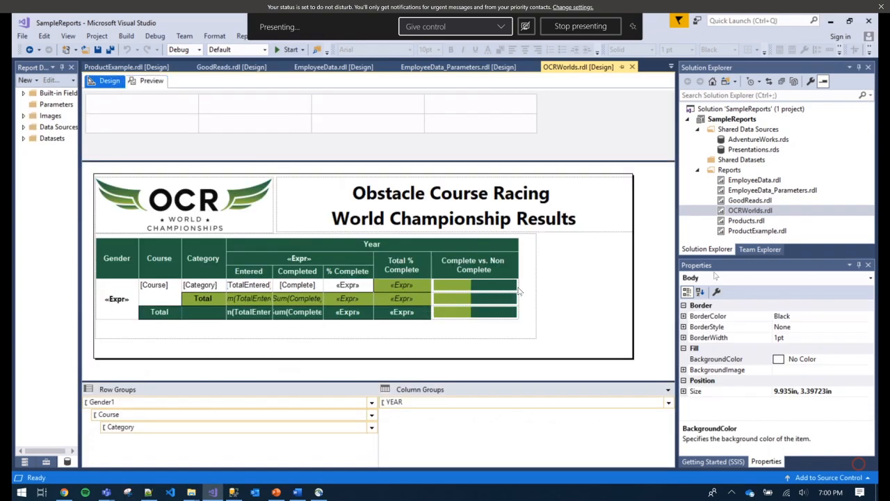
{"action": "left_click", "coordinate": [598, 283]}
Switch to the SSRS_Presentation deck in PowerPoint and start the slide show from the first Report Subscriptions slide, slide 24.
{"action": "mouse_move", "coordinate": [276, 492]}
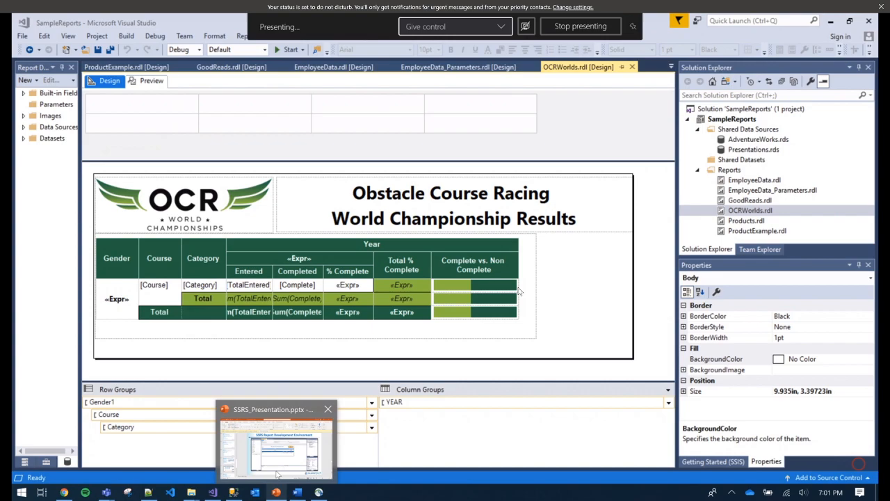
{"action": "left_click", "coordinate": [277, 475]}
{"action": "key", "text": "Down"}
{"action": "key", "text": "Down"}
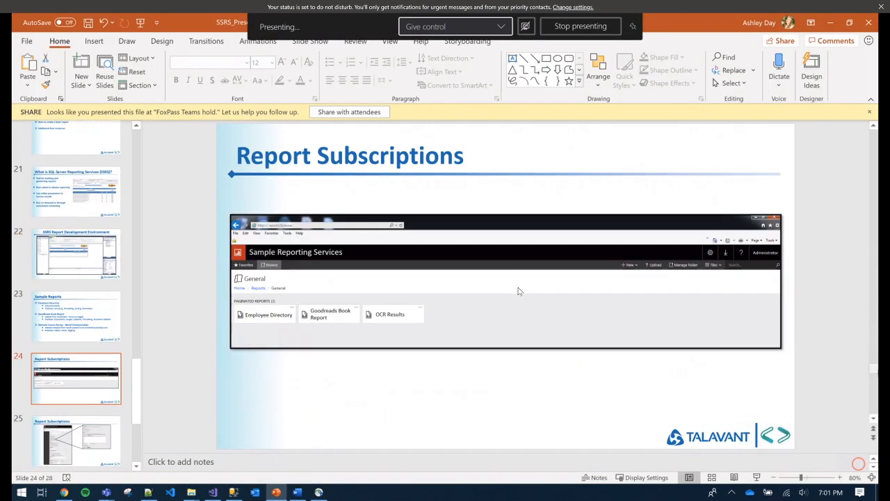
{"action": "left_click", "coordinate": [755, 479]}
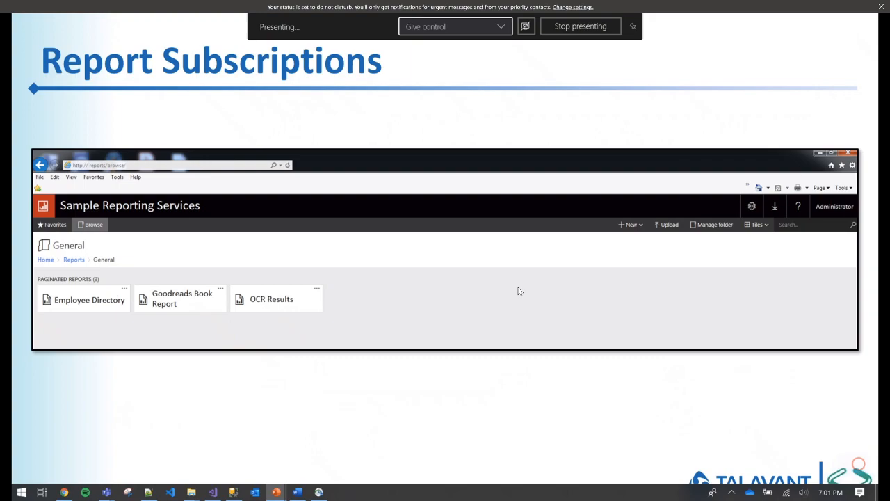
Present the New Subscription slide and the e-mail delivery options on slide 26, and advance to the Questions slide.
{"action": "key", "text": "Right"}
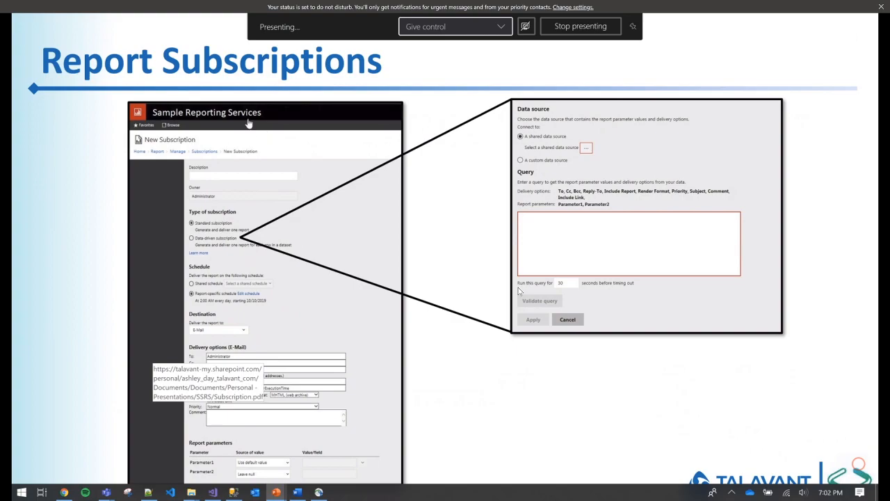
{"action": "key", "text": "Right"}
{"action": "key", "text": "Right"}
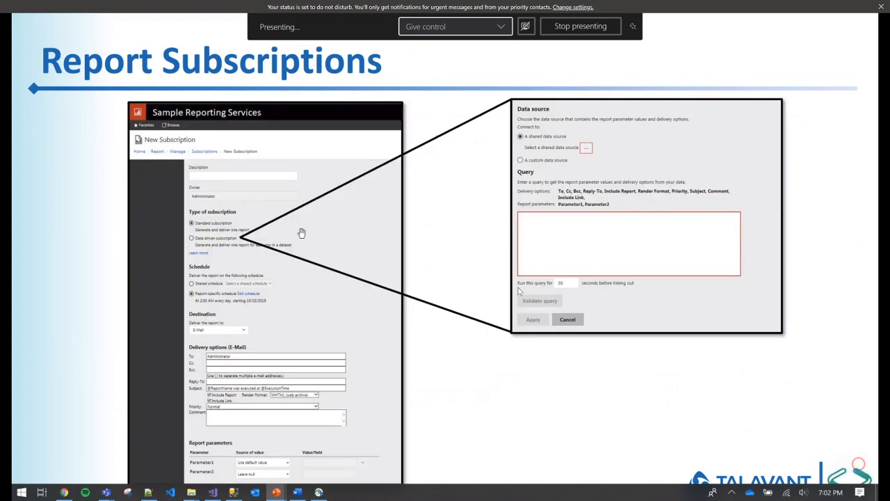
{"action": "key", "text": "Right"}
{"action": "key", "text": "minus"}
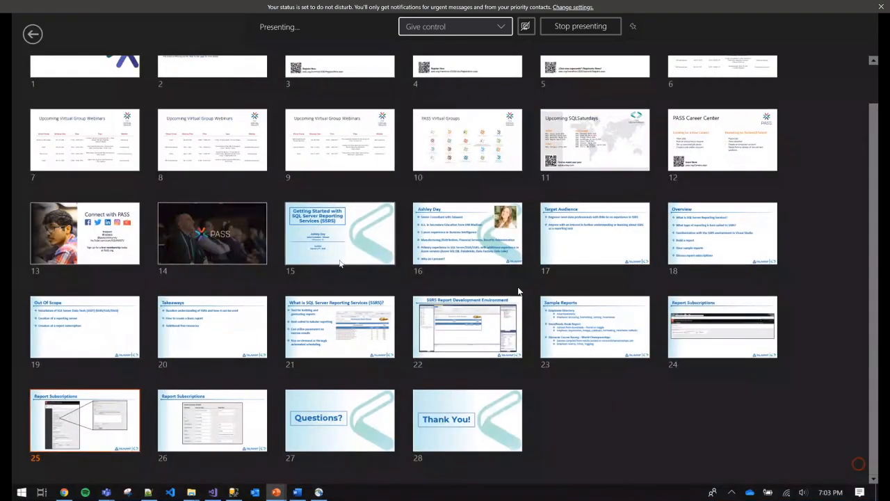
{"action": "left_click", "coordinate": [226, 416]}
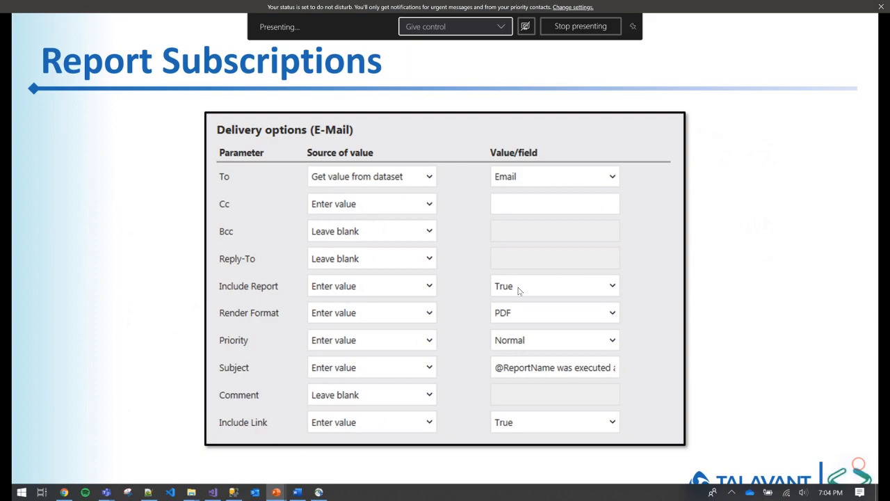
{"action": "left_click", "coordinate": [518, 291]}
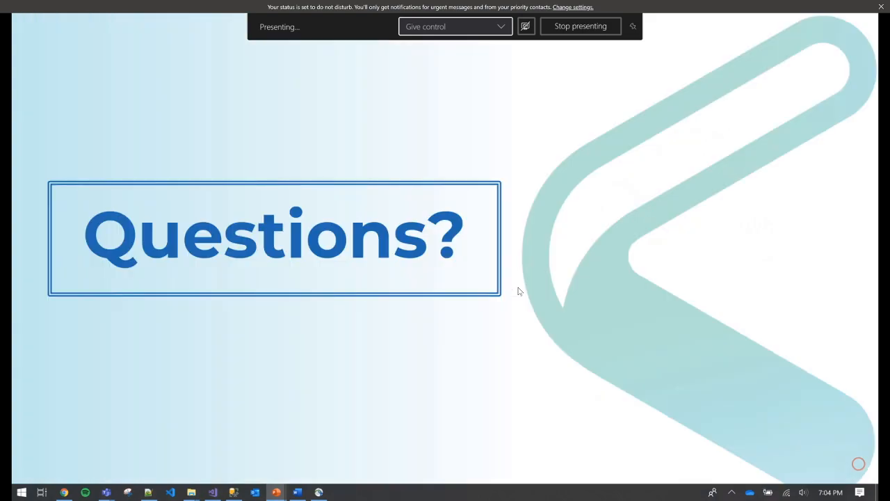